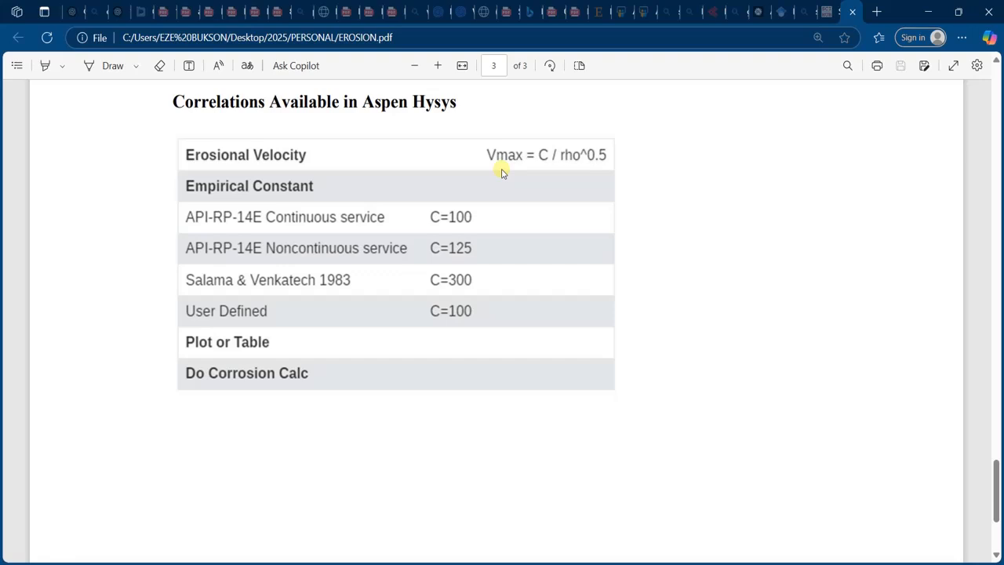
Switch to the YOUTUBE EROSION ANALYSIS MODEL case in Aspen HYSYS and open its component list in the Properties environment.
{"action": "left_click", "coordinate": [996, 65]}
{"action": "left_click_drag", "start_coordinate": [996, 66], "coordinate": [997, 67]}
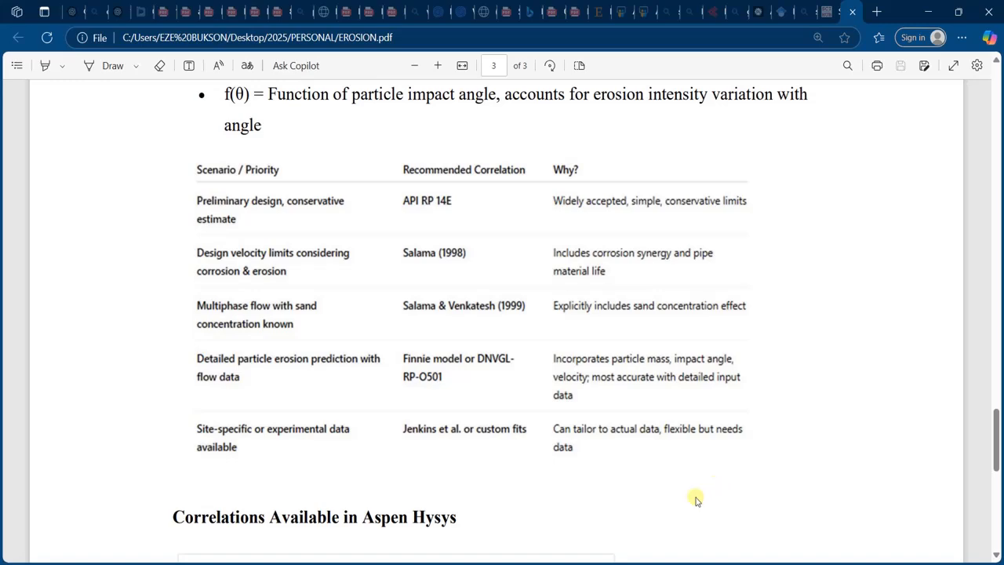
{"action": "mouse_move", "coordinate": [664, 564]}
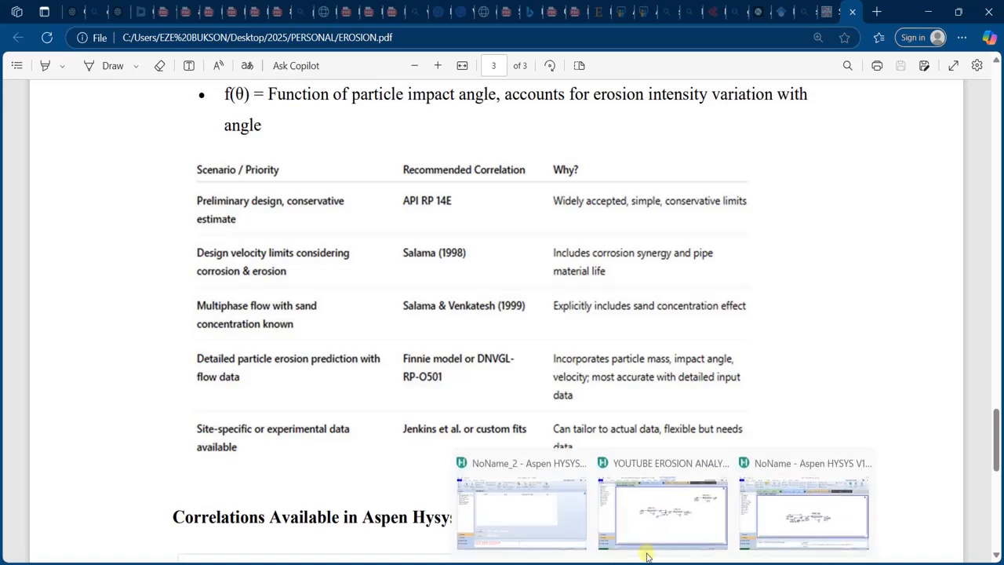
{"action": "left_click", "coordinate": [692, 514]}
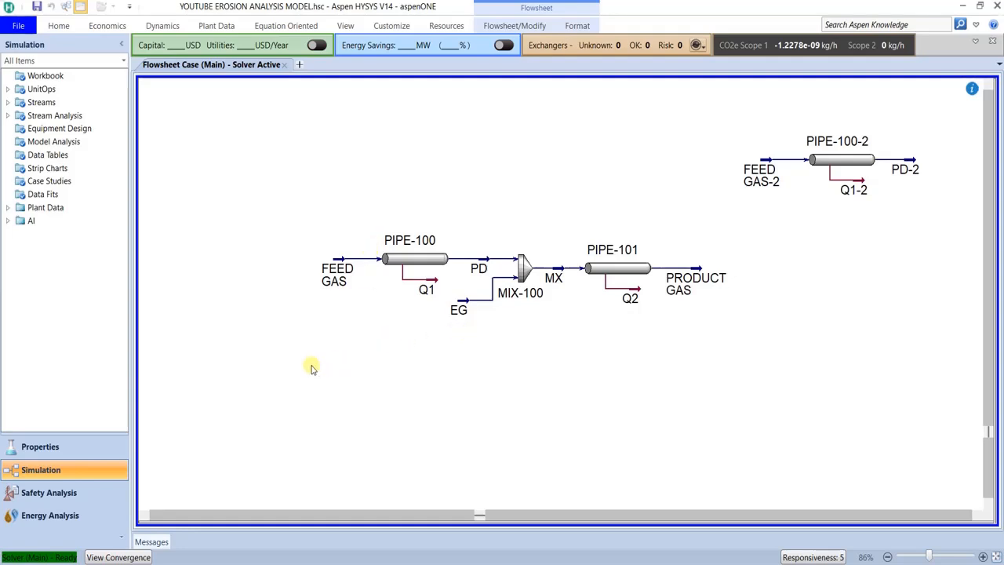
{"action": "left_click", "coordinate": [82, 456]}
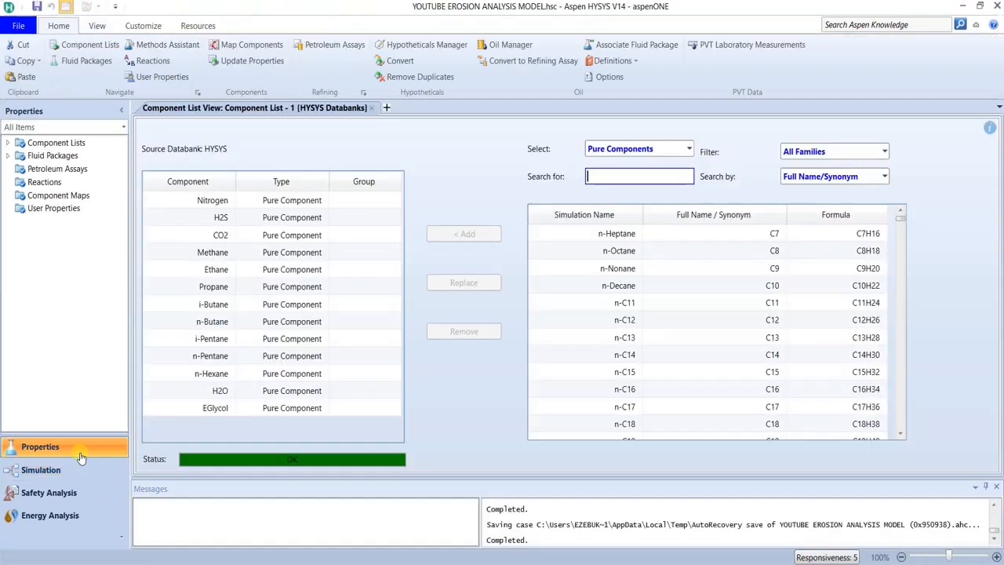
Examine the erosion model's component list from Nitrogen to EGlycol, including Nitrogen's component identification data.
{"action": "left_click", "coordinate": [212, 201]}
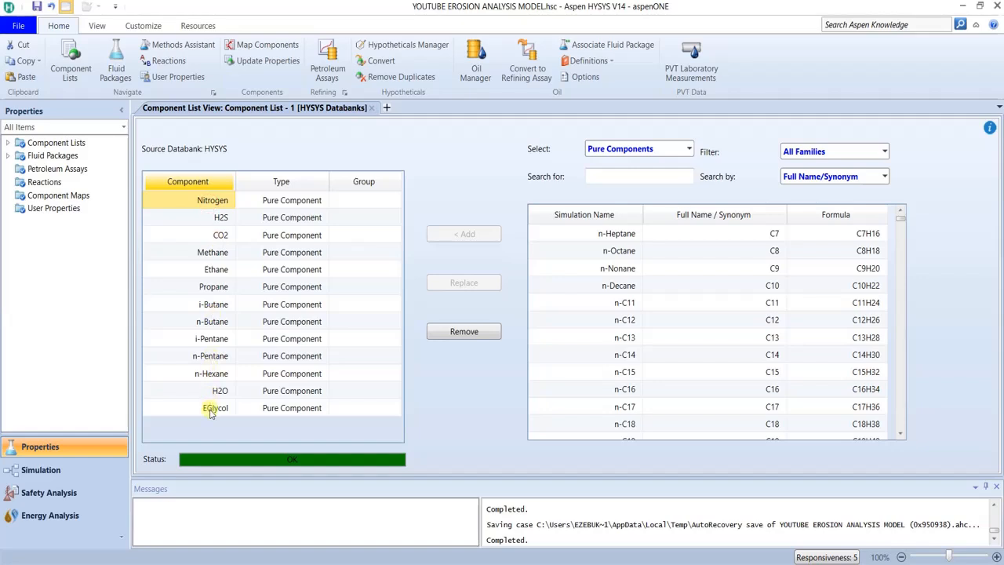
{"action": "left_click", "coordinate": [210, 410]}
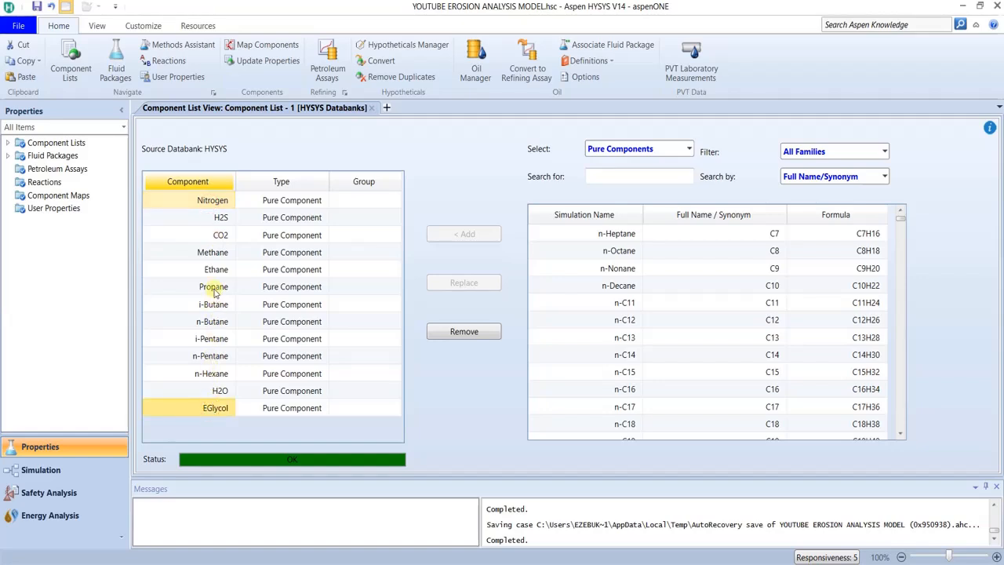
{"action": "left_click", "coordinate": [223, 200]}
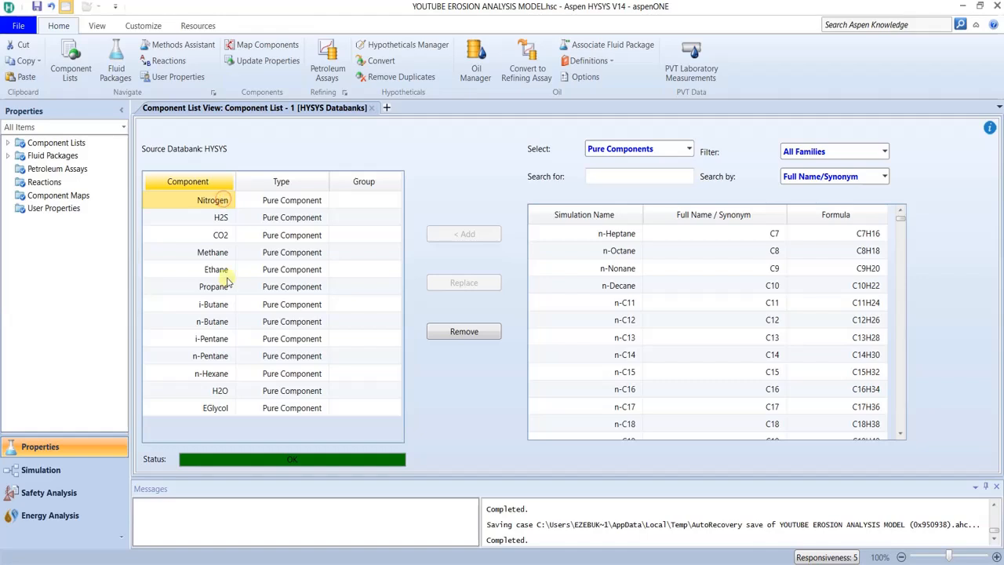
{"action": "left_click", "coordinate": [211, 408]}
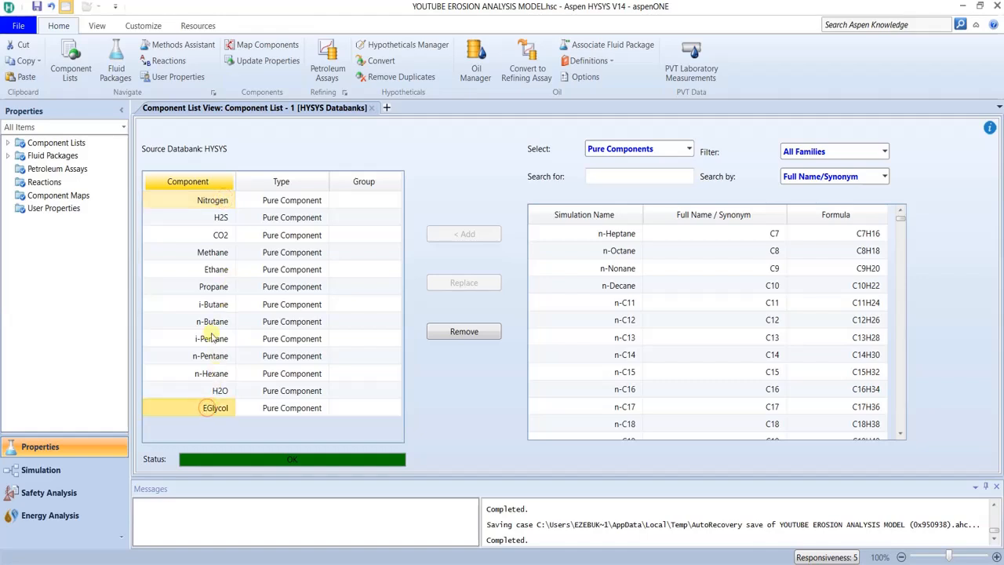
{"action": "left_click", "coordinate": [213, 201]}
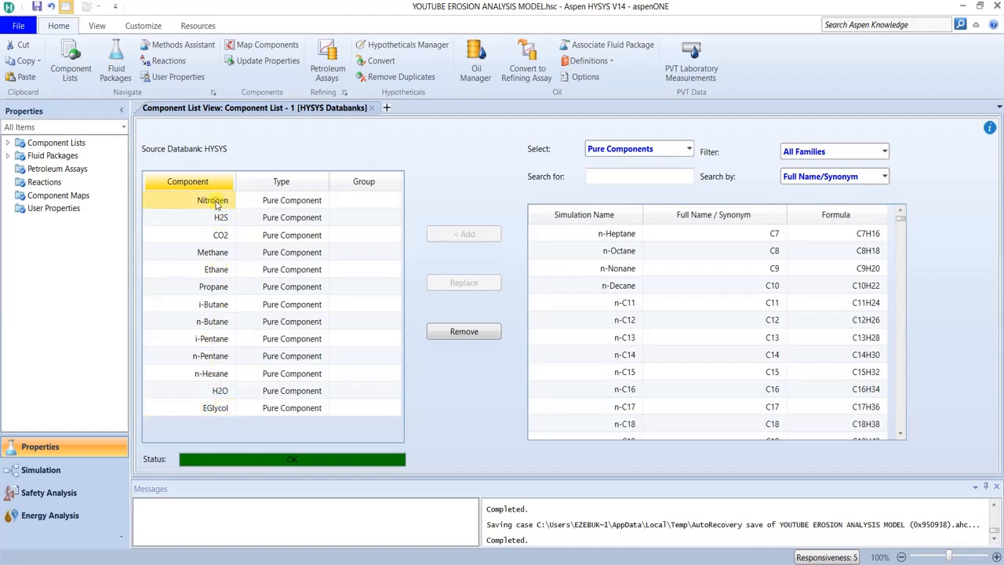
{"action": "double_click", "coordinate": [213, 201]}
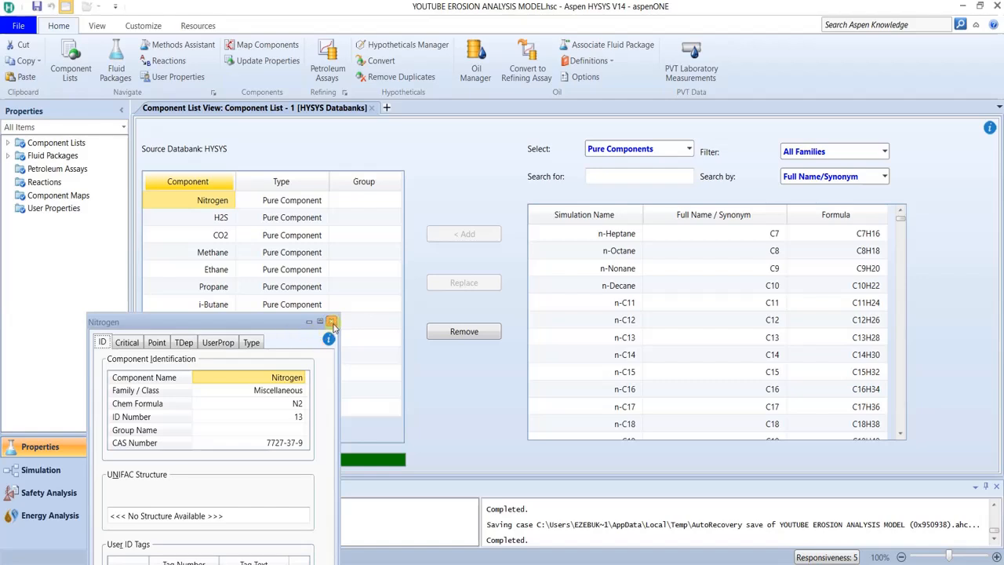
{"action": "left_click", "coordinate": [331, 321]}
Try to copy all components from Nitrogen to EGlycol in the erosion model's component list.
{"action": "left_click", "coordinate": [198, 407]}
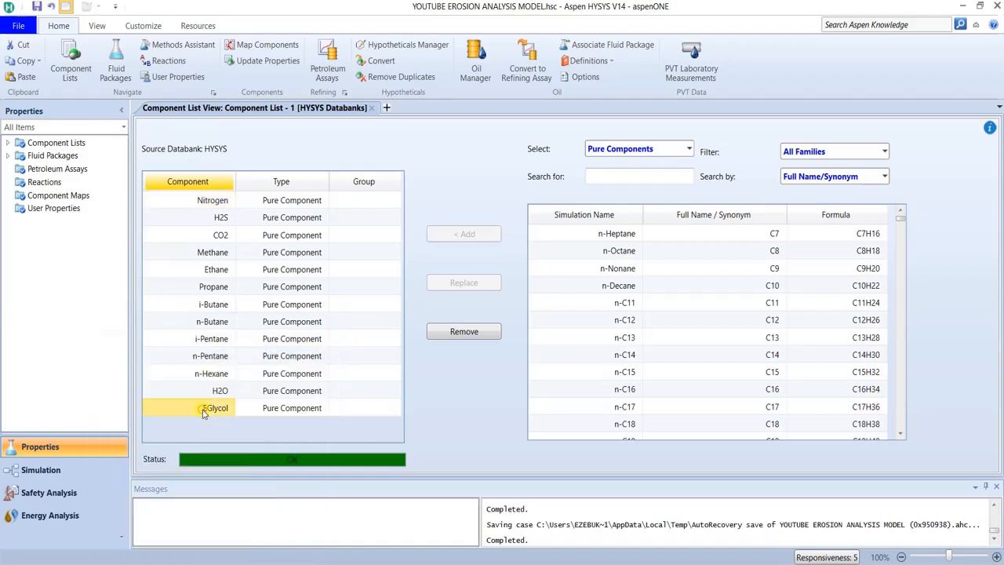
{"action": "left_click", "coordinate": [218, 202], "text": "shift"}
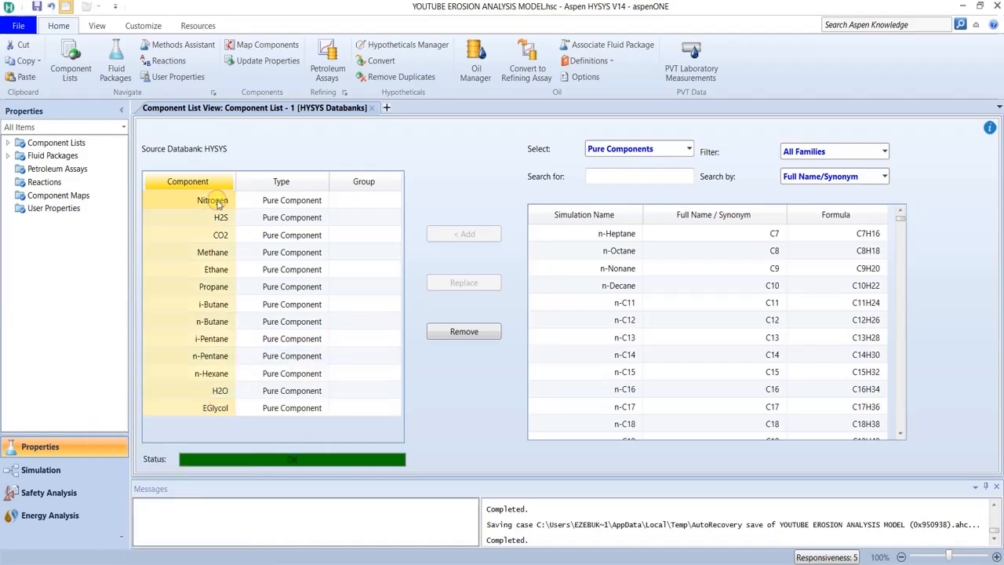
{"action": "right_click", "coordinate": [218, 203]}
{"action": "left_click", "coordinate": [250, 227]}
Switch to the untitled HYSYS case and add a new component list.
{"action": "left_click", "coordinate": [520, 492]}
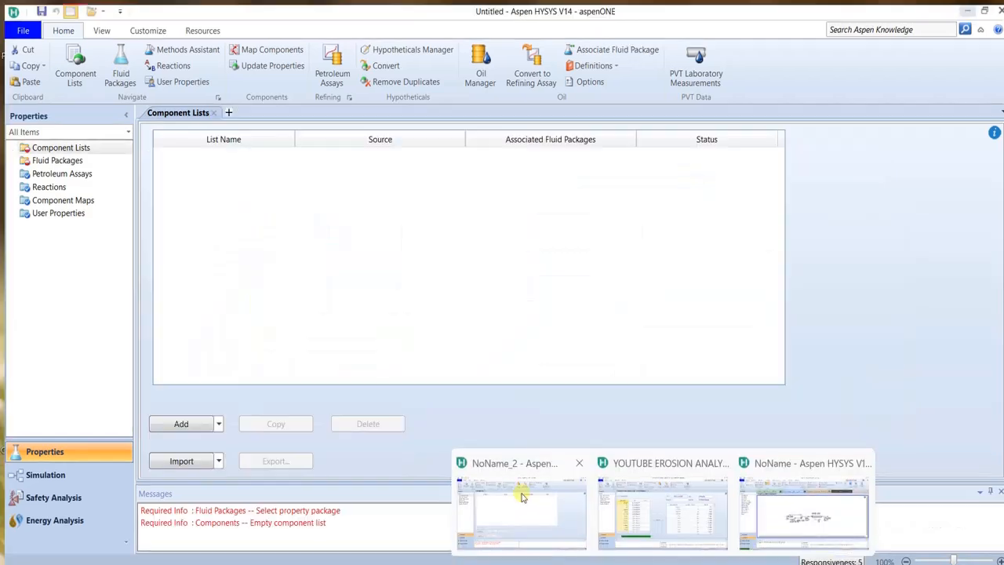
{"action": "left_click", "coordinate": [176, 421]}
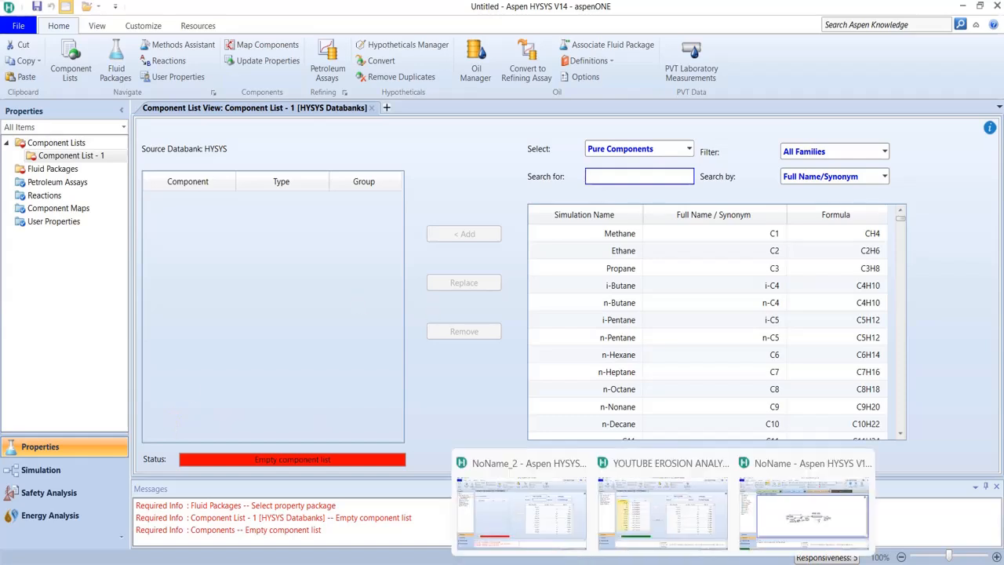
Return to the erosion model and try to copy the components H2S through EGlycol from its list.
{"action": "left_click", "coordinate": [672, 510]}
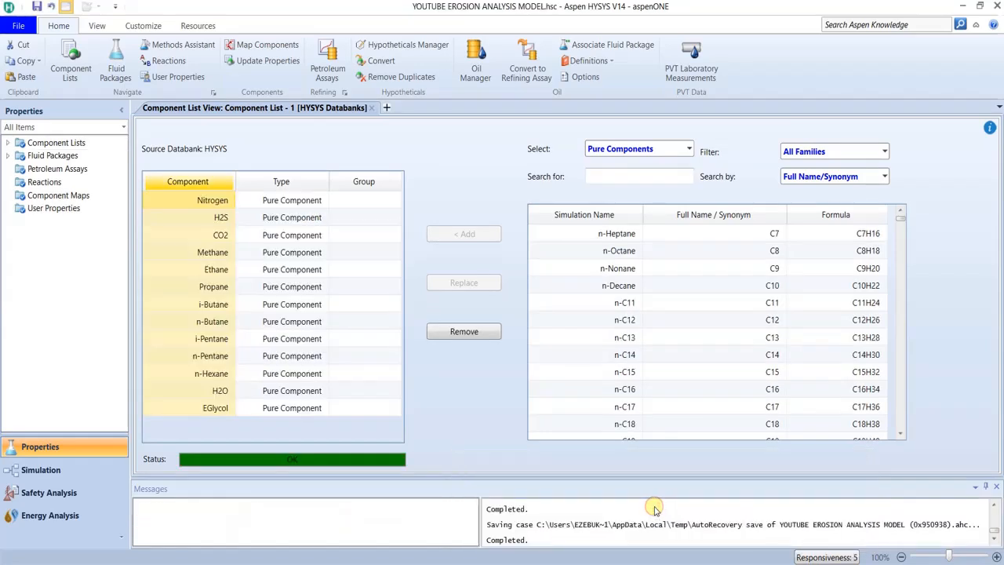
{"action": "left_click", "coordinate": [218, 407]}
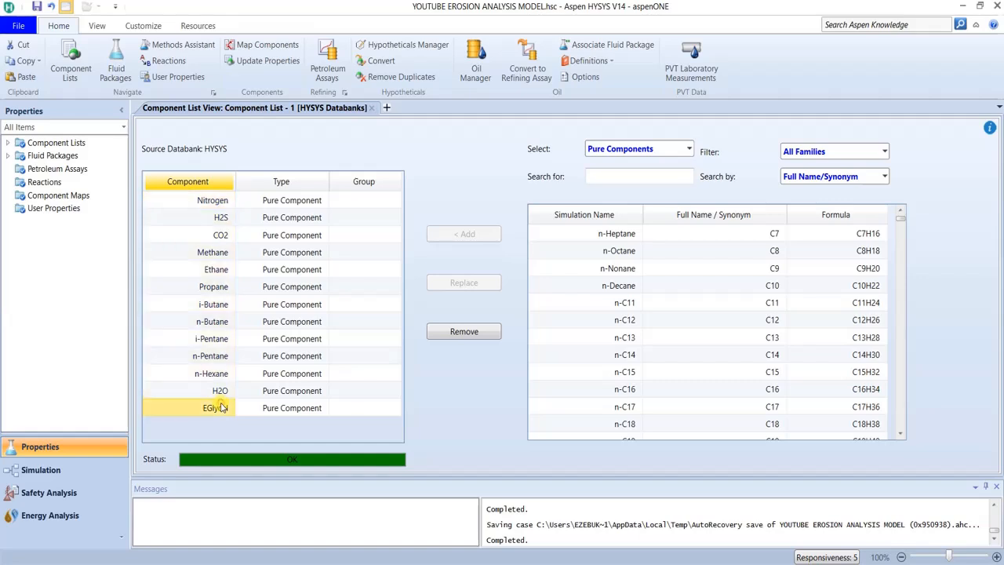
{"action": "left_click", "coordinate": [197, 225]}
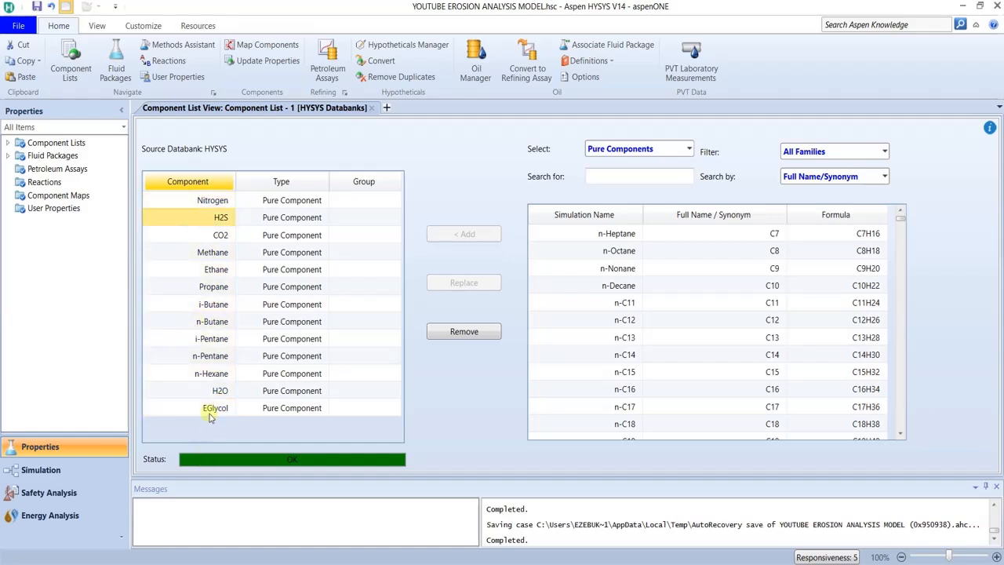
{"action": "left_click", "coordinate": [210, 409], "text": "shift"}
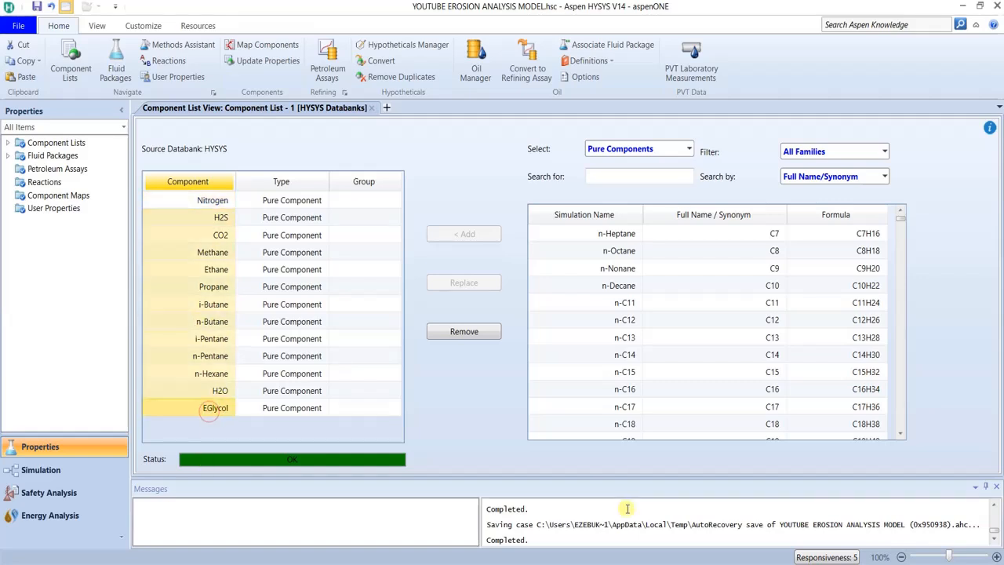
{"action": "right_click", "coordinate": [180, 321]}
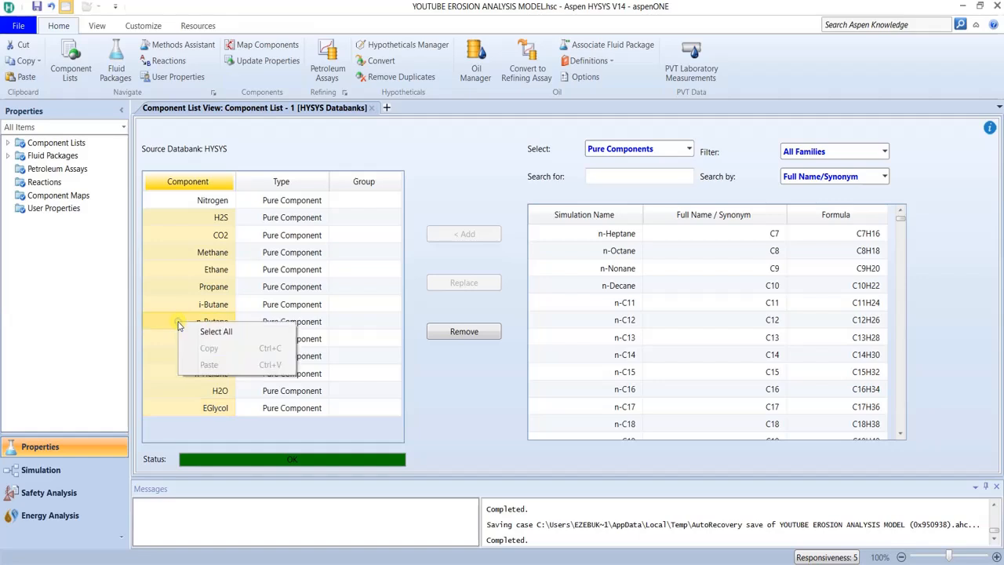
{"action": "left_click", "coordinate": [211, 349]}
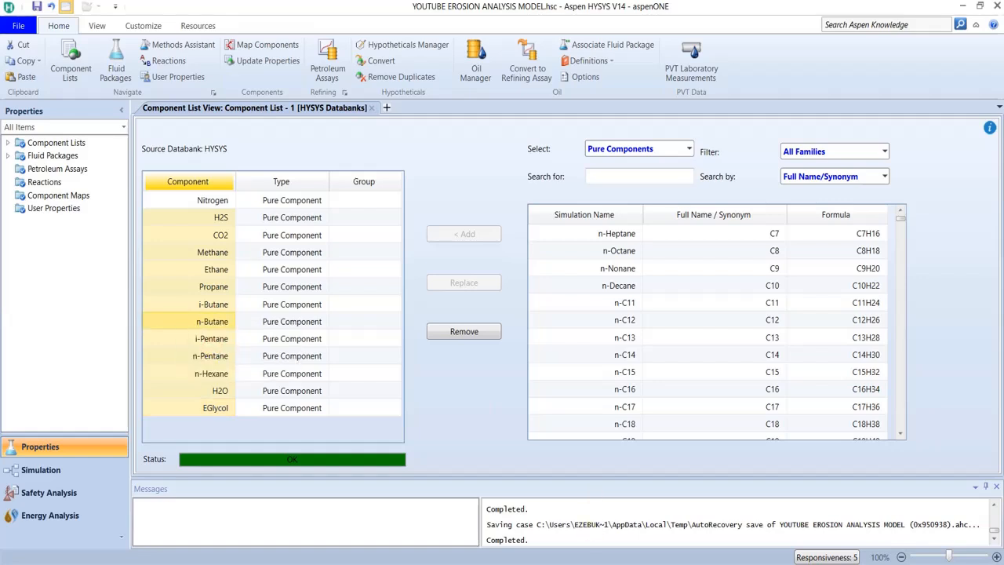
Switch to the untitled case, search the pure components for NITROGEN and add Nitrogen to the new component list.
{"action": "left_click", "coordinate": [541, 502]}
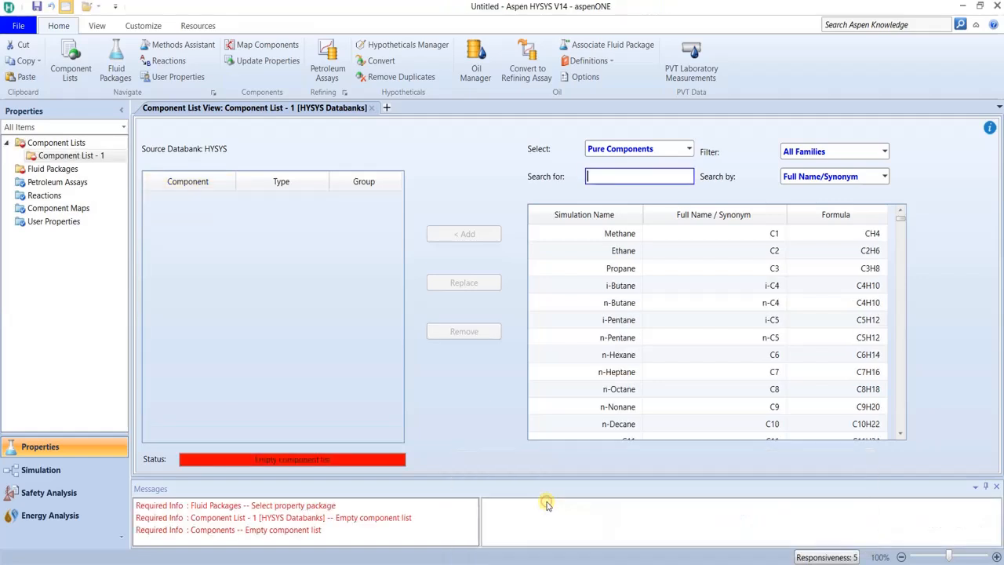
{"action": "left_click", "coordinate": [618, 179]}
{"action": "type", "text": "NITR"}
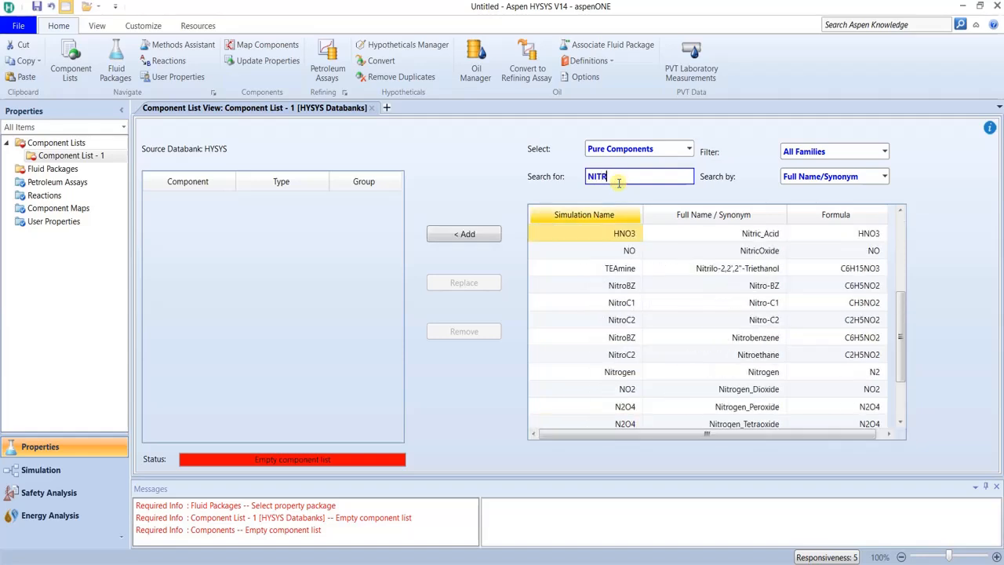
{"action": "type", "text": "OGEN"}
{"action": "left_click", "coordinate": [463, 233]}
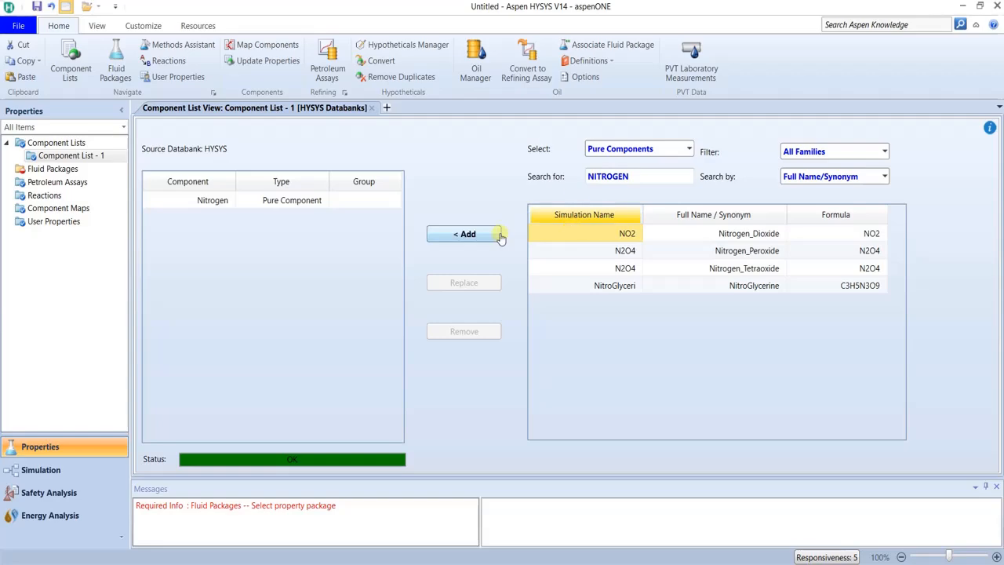
Check the erosion model's list for reference, then search for H2S and add it to the new component list.
{"action": "double_click", "coordinate": [644, 176]}
{"action": "key", "text": "BackSpace"}
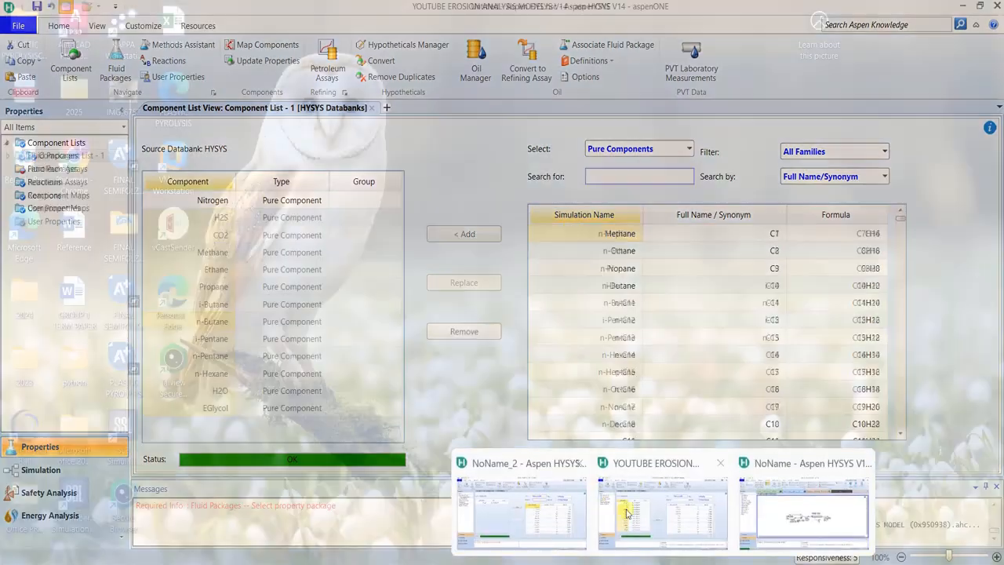
{"action": "mouse_move", "coordinate": [628, 514]}
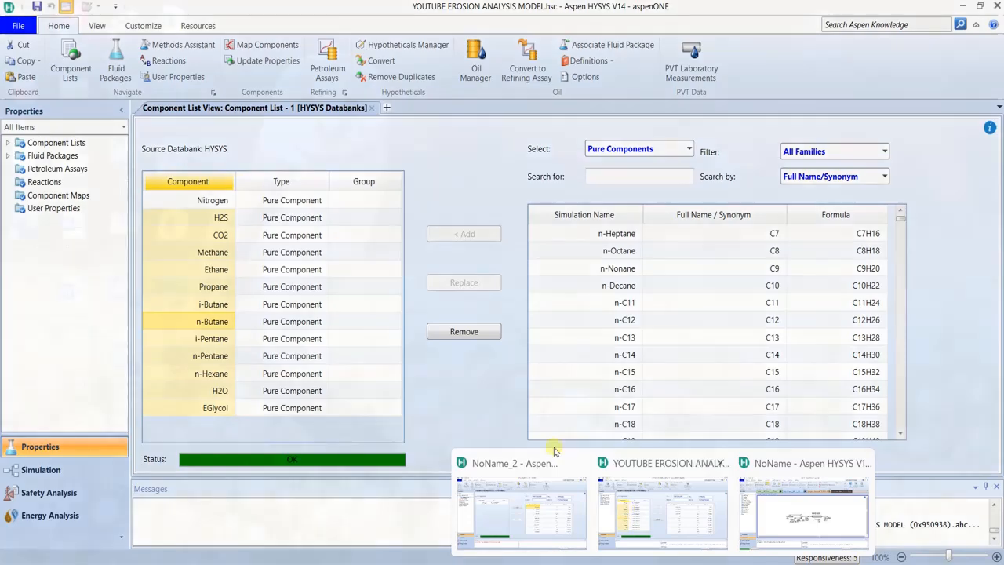
{"action": "type", "text": "H2S"}
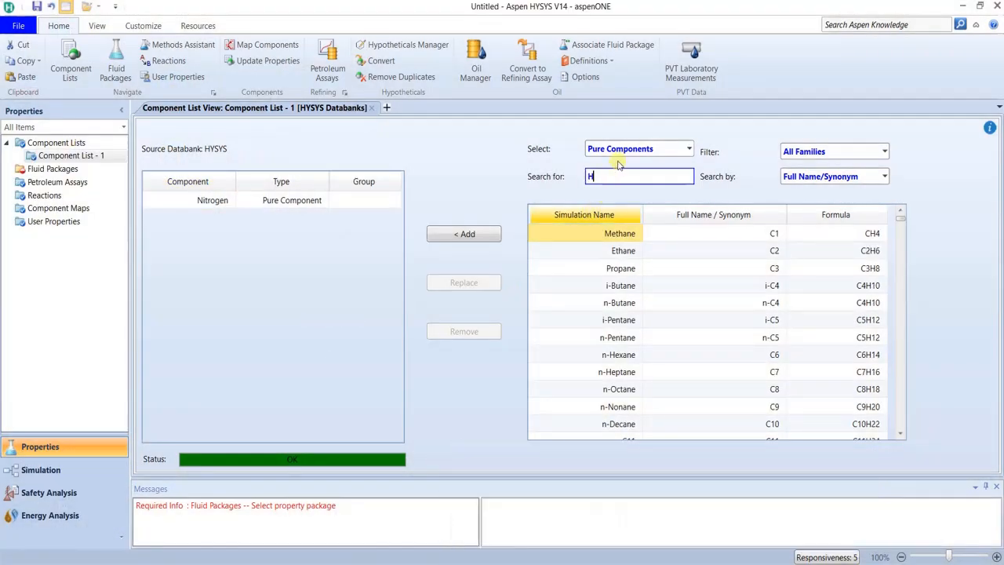
{"action": "left_click", "coordinate": [464, 233]}
Search the pure components for CO2 and add it to the new component list.
{"action": "type", "text": "CO"}
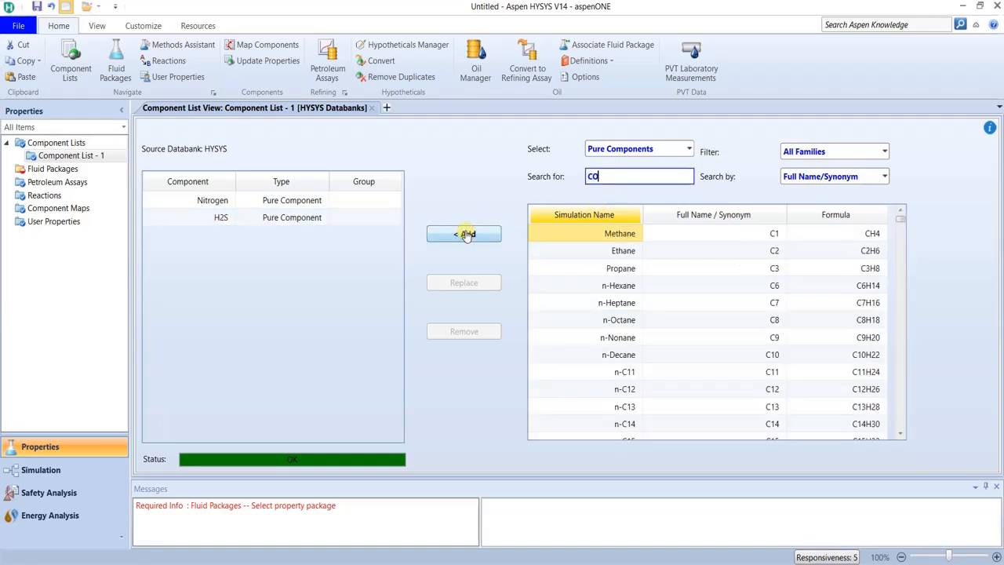
{"action": "type", "text": "2"}
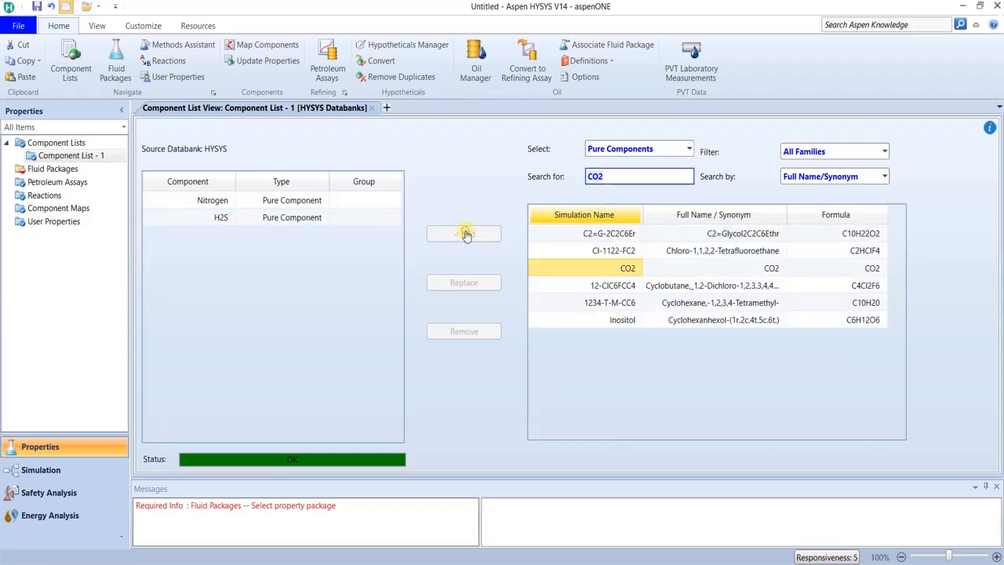
{"action": "left_click", "coordinate": [465, 234]}
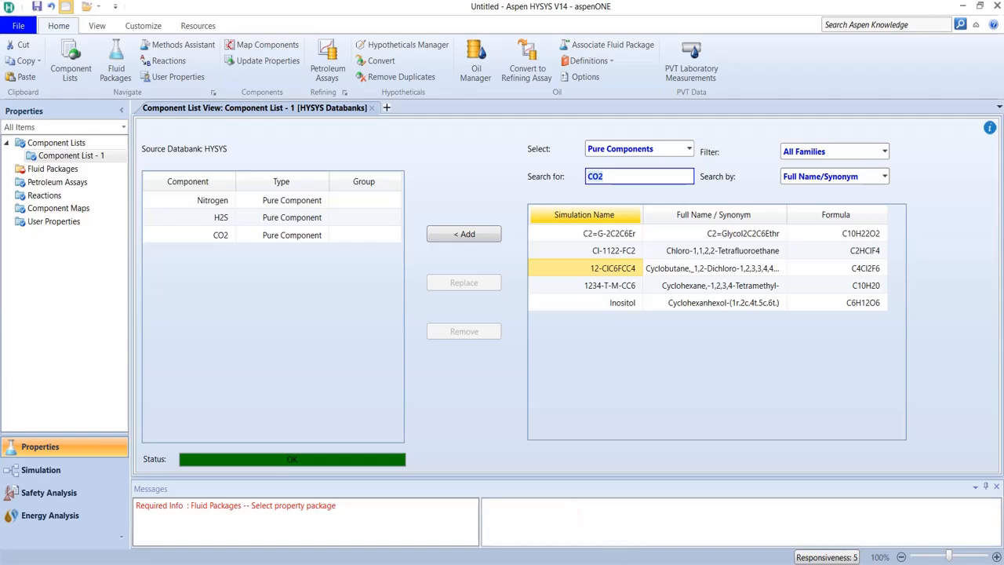
Check the erosion model's component list for reference, then clear the pure component search in the untitled case.
{"action": "mouse_move", "coordinate": [663, 564]}
{"action": "left_click", "coordinate": [665, 510]}
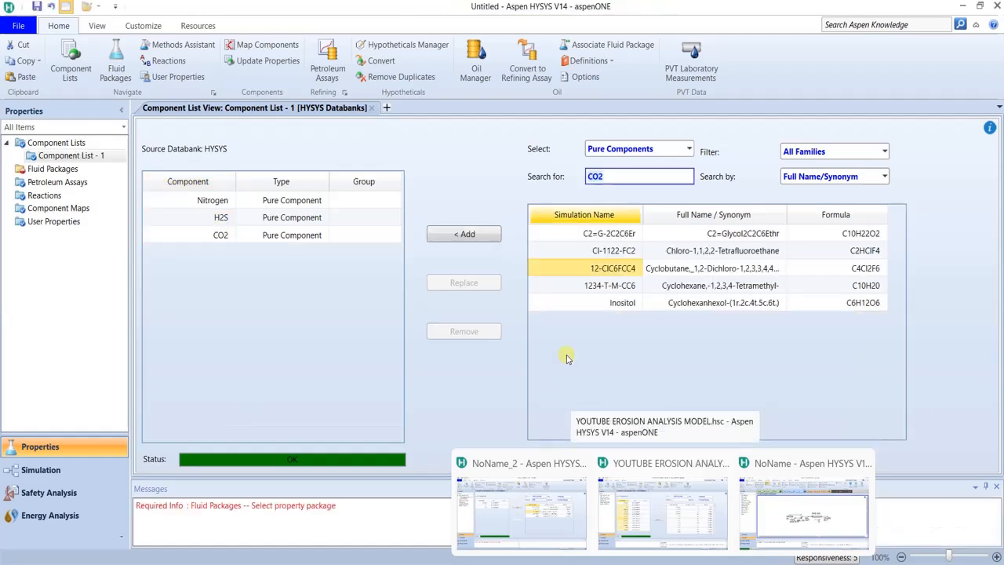
{"action": "key", "text": "BackSpace"}
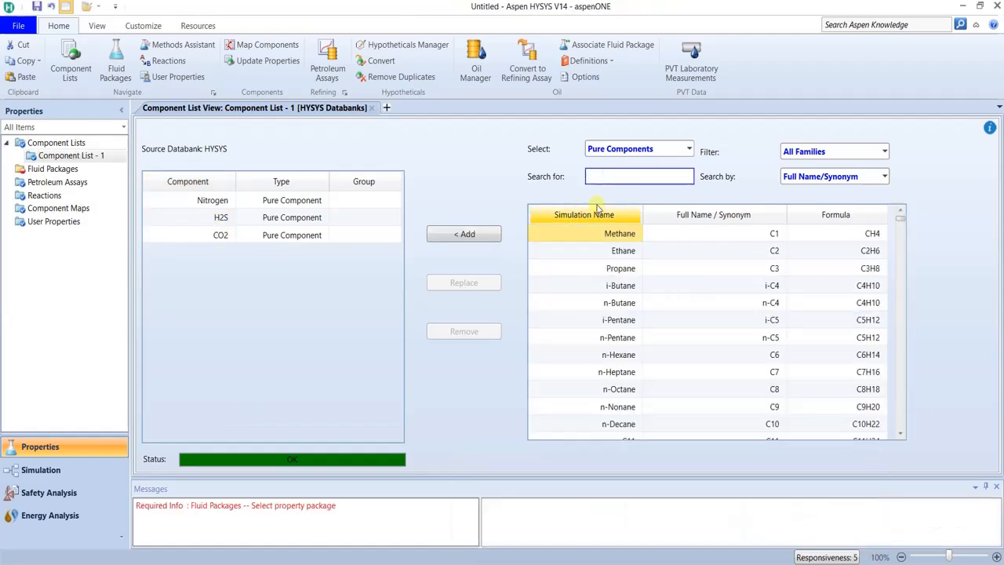
{"action": "left_click", "coordinate": [623, 357]}
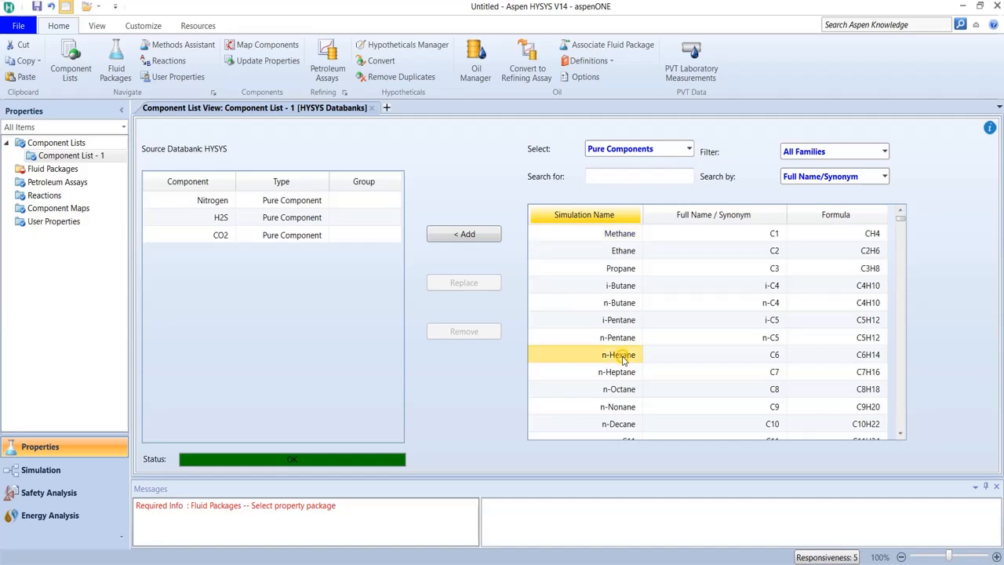
{"action": "left_click", "coordinate": [610, 238]}
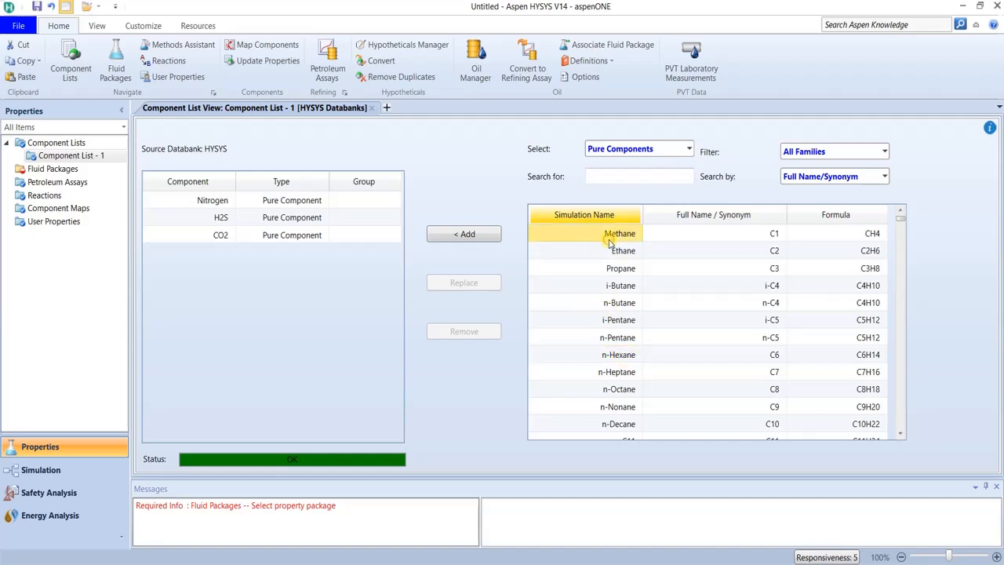
{"action": "left_click", "coordinate": [616, 356], "text": "shift"}
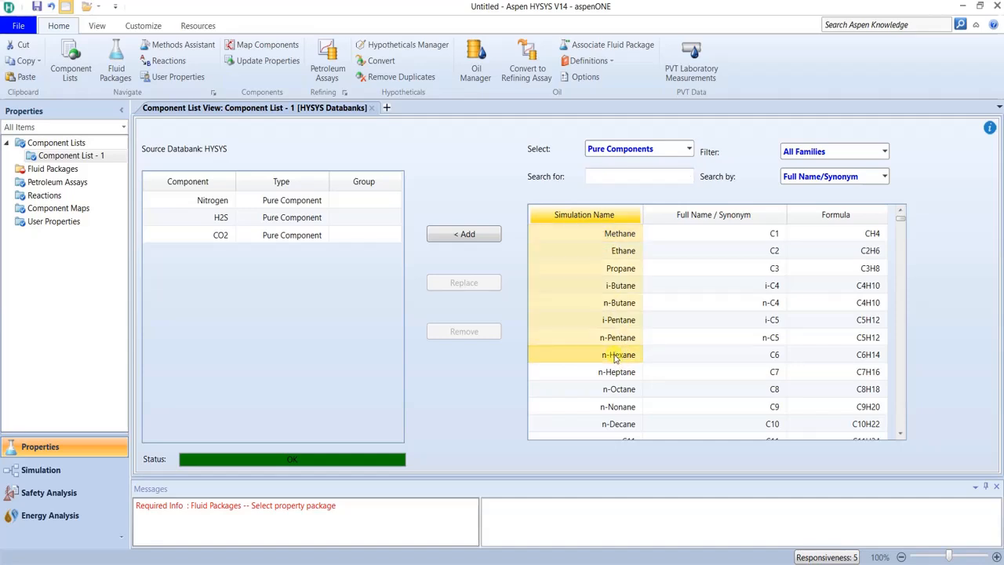
{"action": "double_click", "coordinate": [616, 356]}
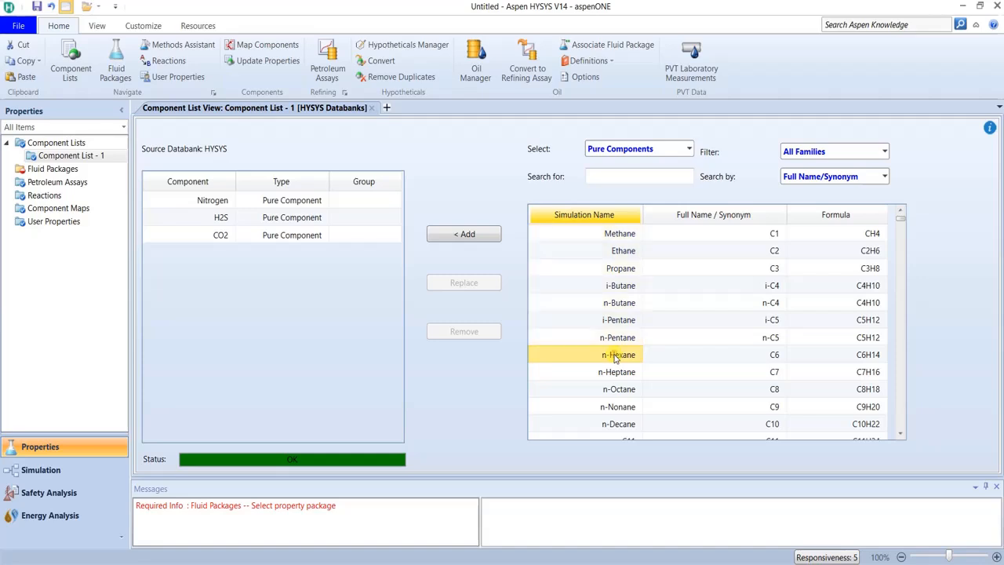
{"action": "left_click", "coordinate": [614, 232]}
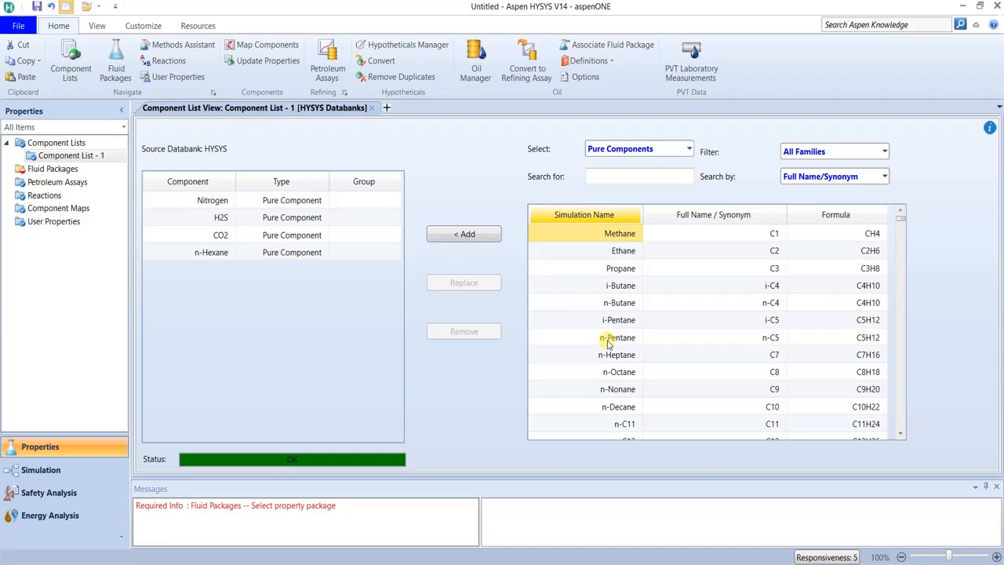
{"action": "left_click", "coordinate": [204, 253]}
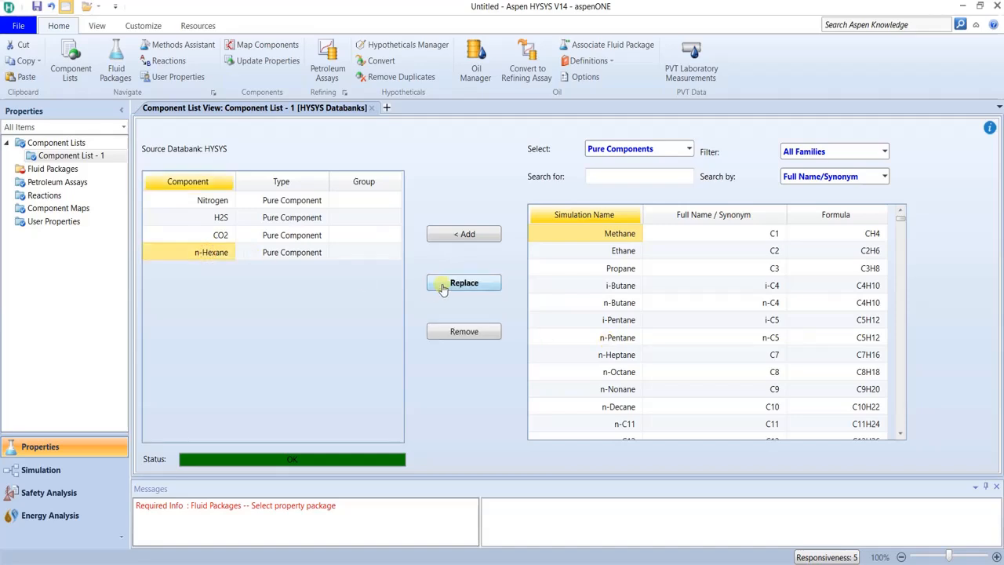
{"action": "left_click", "coordinate": [456, 334]}
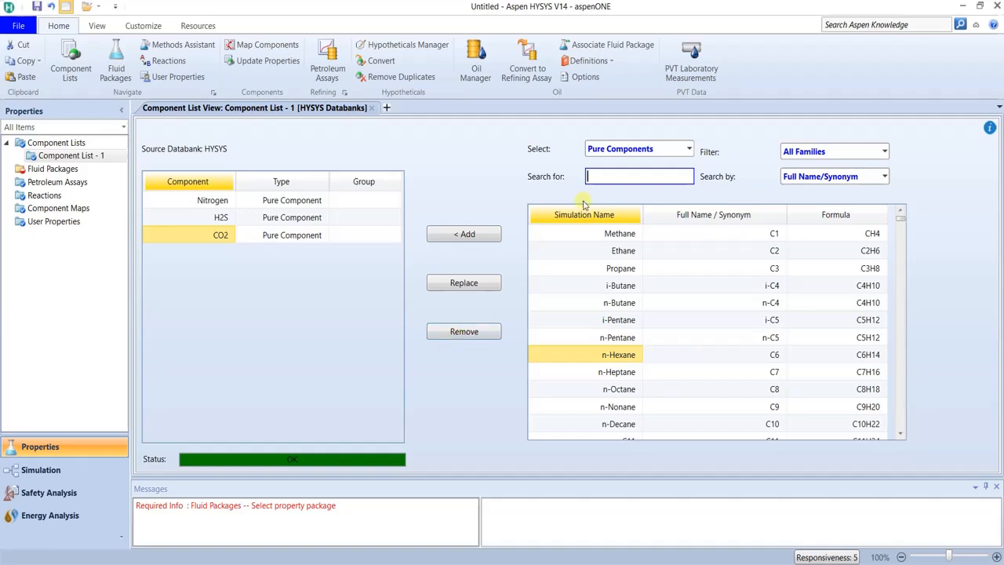
Add the pure components Methane through n-Hexane to the new component list together.
{"action": "left_click", "coordinate": [587, 236]}
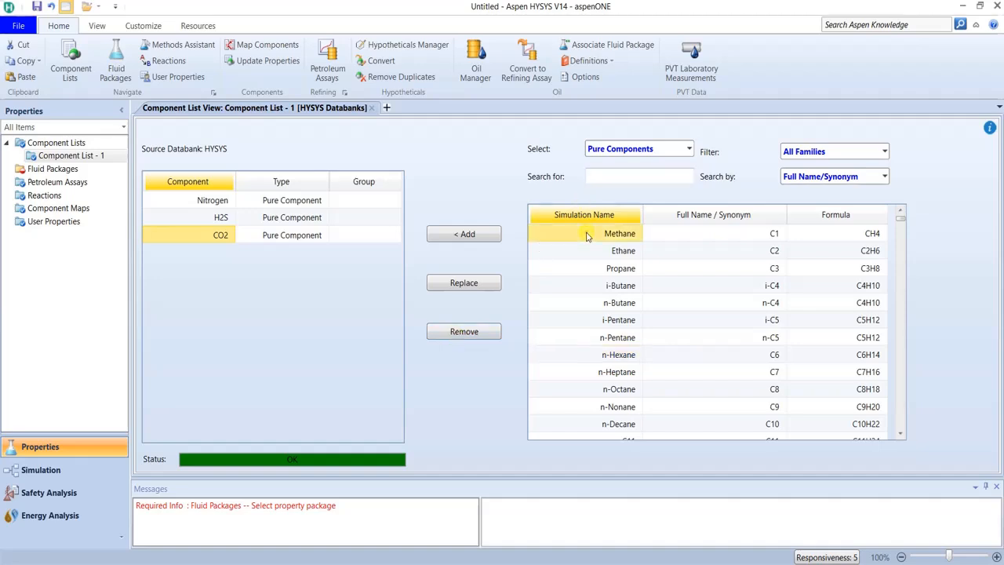
{"action": "left_click", "coordinate": [606, 358], "text": "shift"}
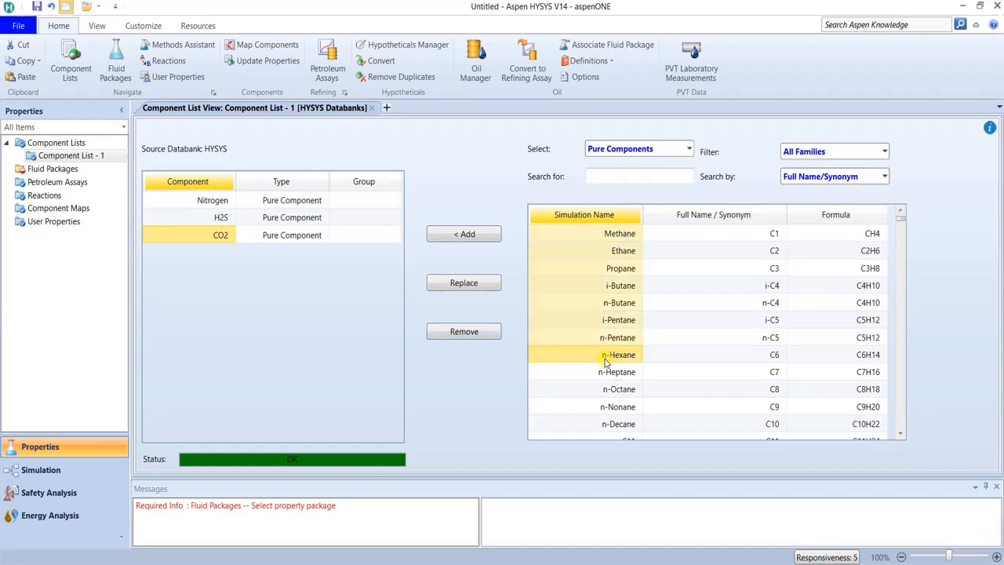
{"action": "left_click", "coordinate": [465, 234]}
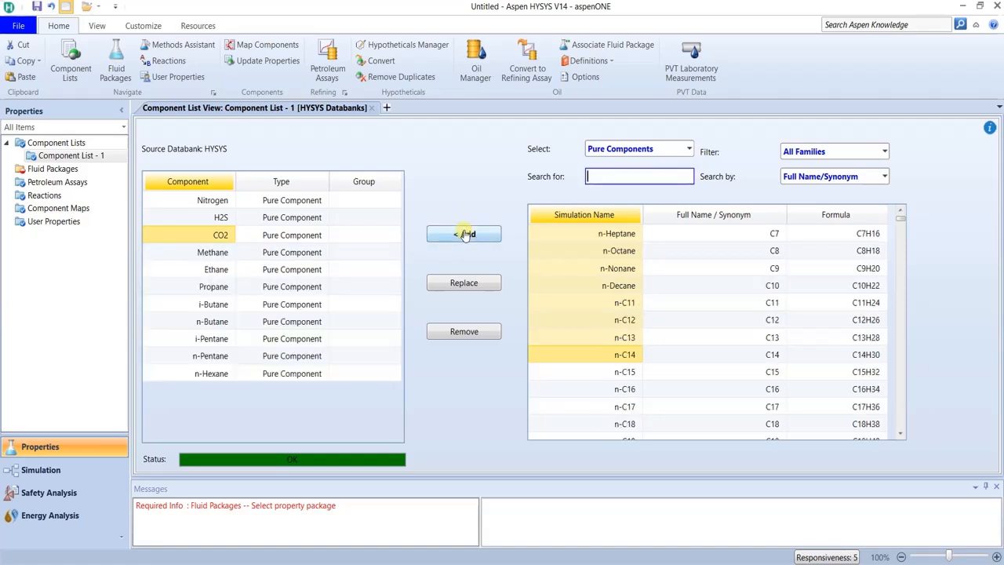
{"action": "left_click", "coordinate": [210, 374]}
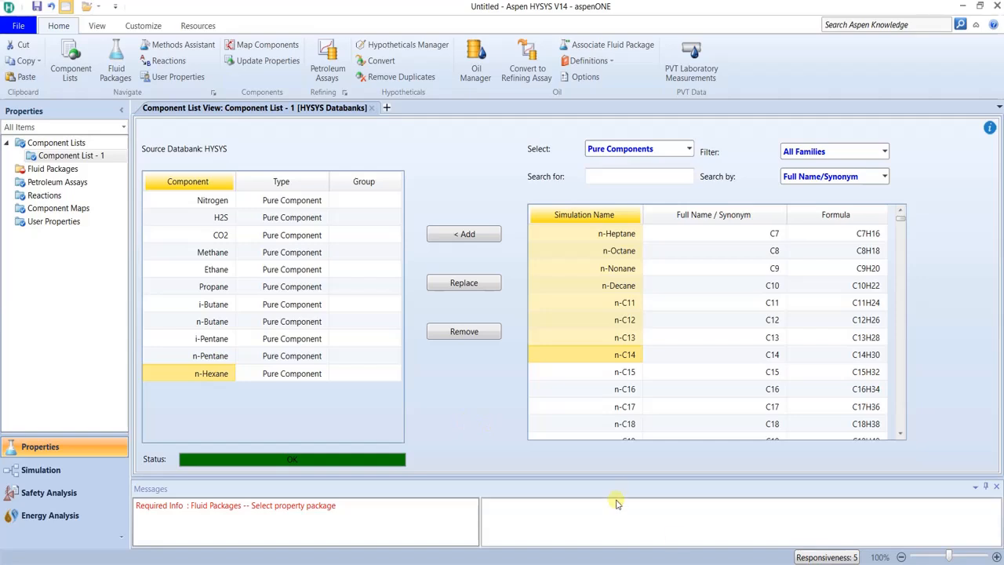
Check the erosion model's list for the remaining components, then search for H2O and add it to the untitled case's list.
{"action": "left_click", "coordinate": [716, 514]}
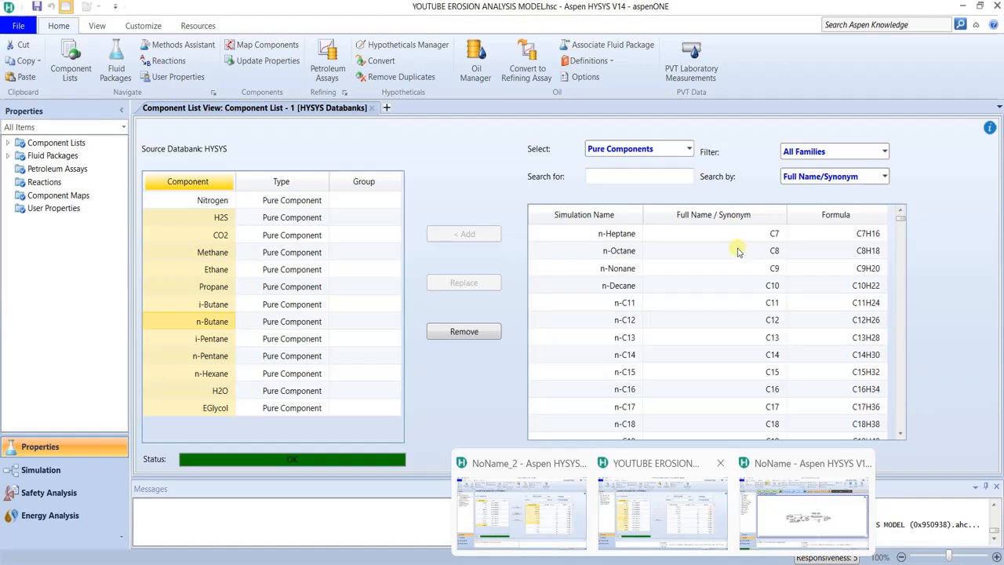
{"action": "left_click", "coordinate": [602, 179]}
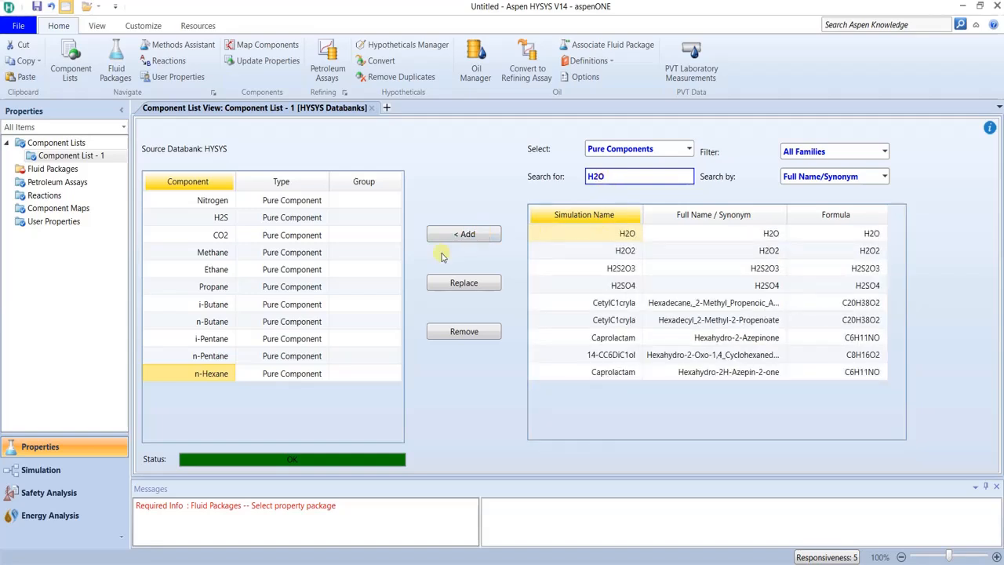
{"action": "left_click", "coordinate": [485, 238]}
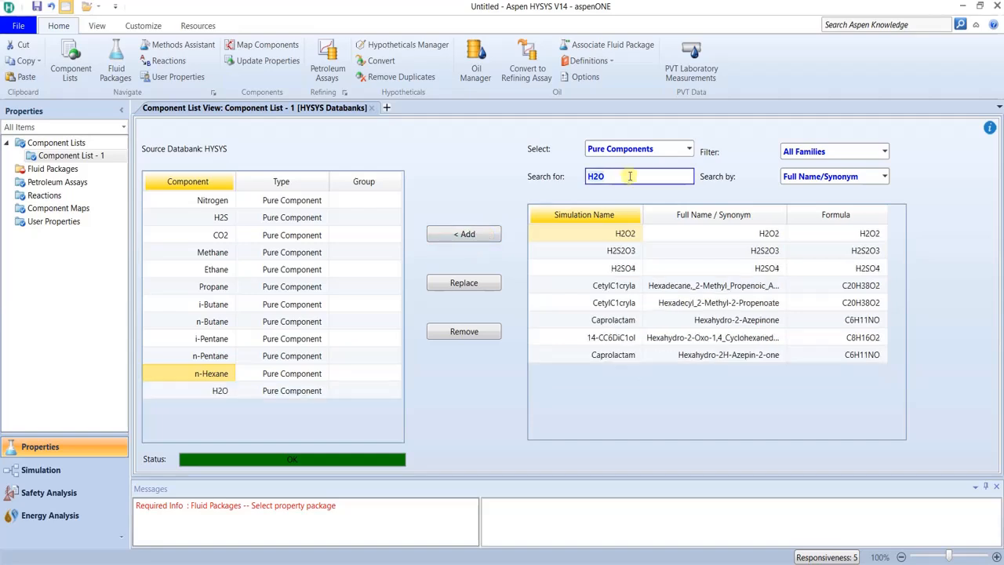
Search the pure components for EGLY and add EGlycol to the component list.
{"action": "type", "text": "E"}
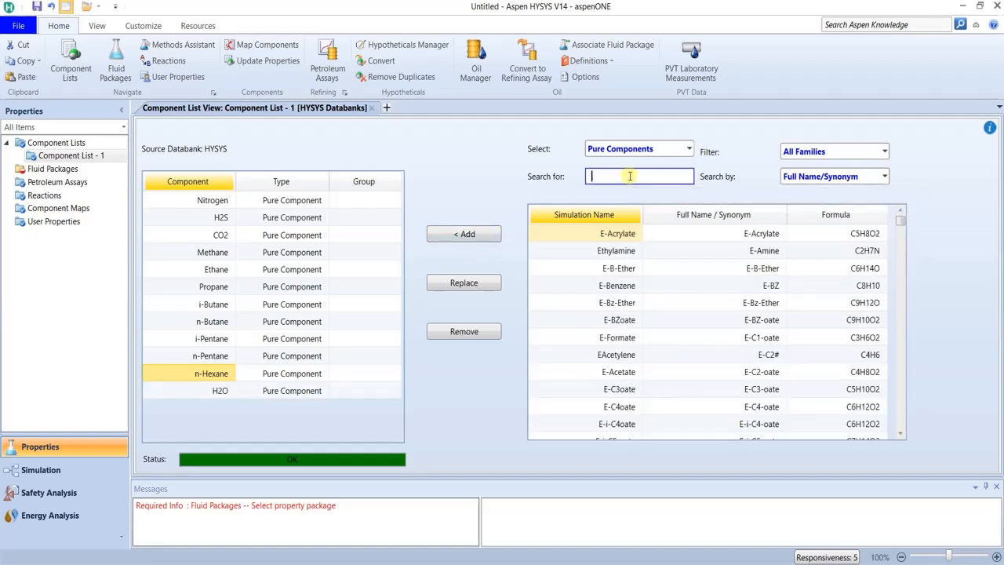
{"action": "key", "text": "BackSpace"}
{"action": "type", "text": "EGLY"}
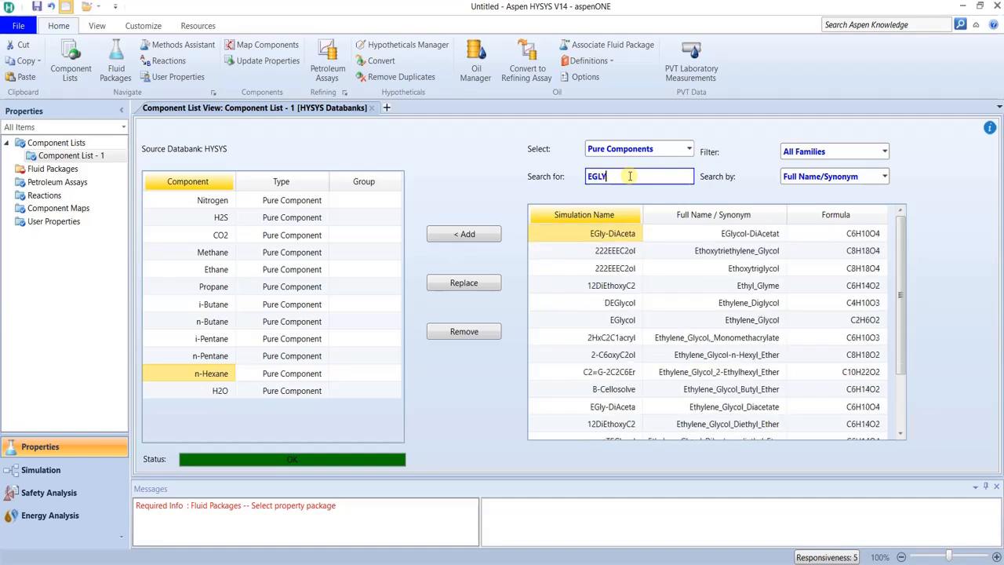
{"action": "left_click", "coordinate": [625, 323]}
{"action": "left_click", "coordinate": [218, 396]}
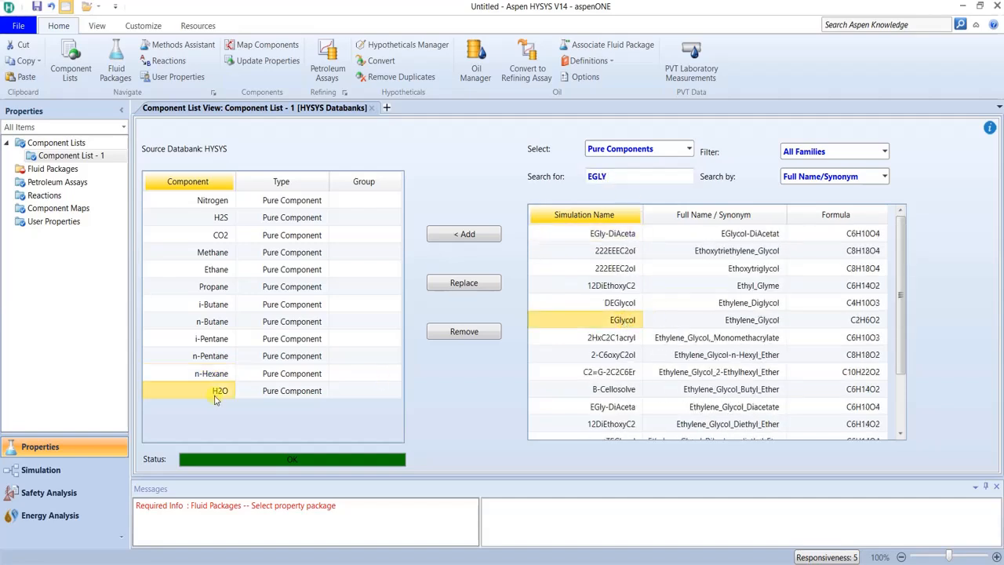
{"action": "left_click", "coordinate": [468, 235]}
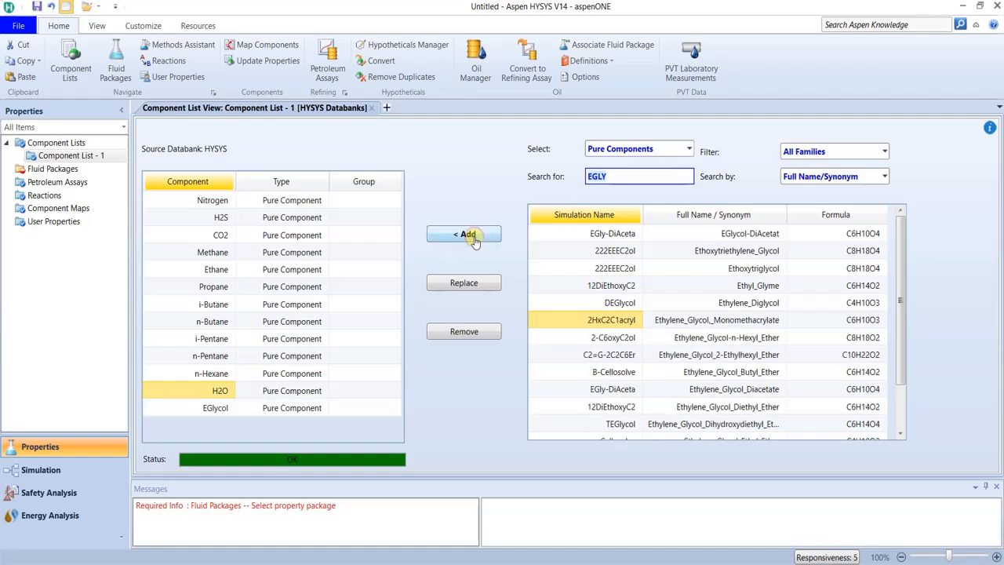
{"action": "left_click", "coordinate": [229, 412]}
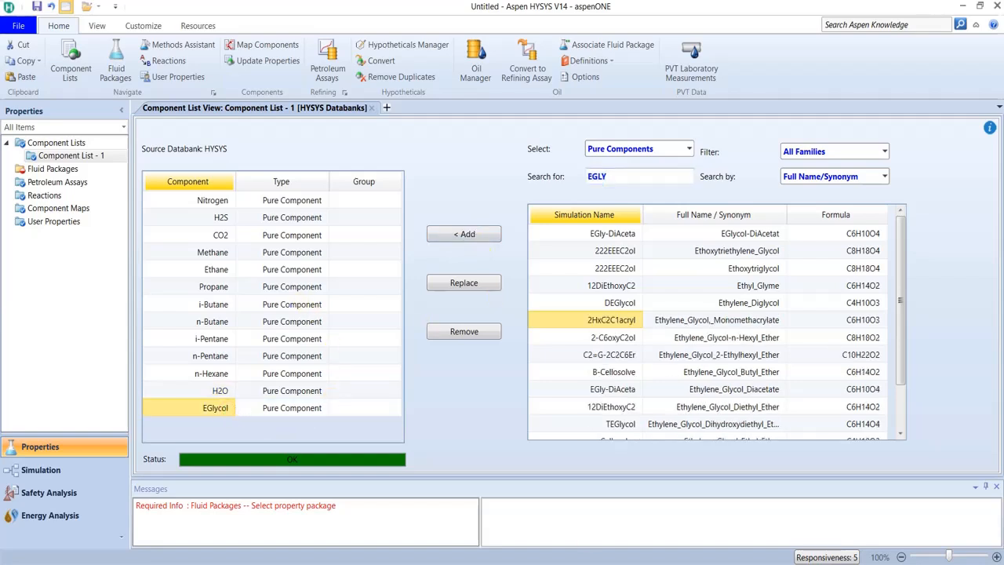
Switch to the erosion model and check which property package its fluid package uses.
{"action": "mouse_move", "coordinate": [709, 527]}
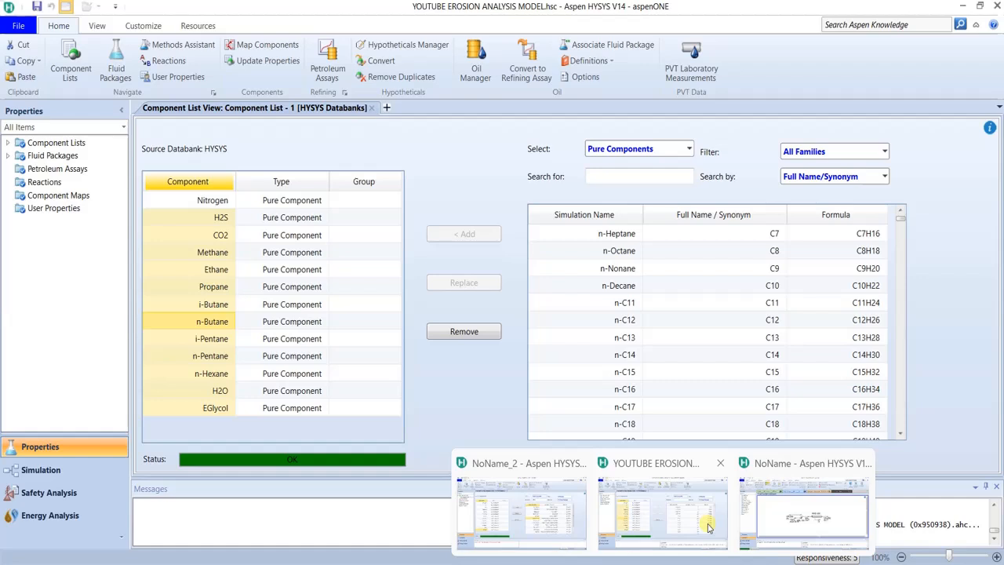
{"action": "left_click", "coordinate": [708, 528]}
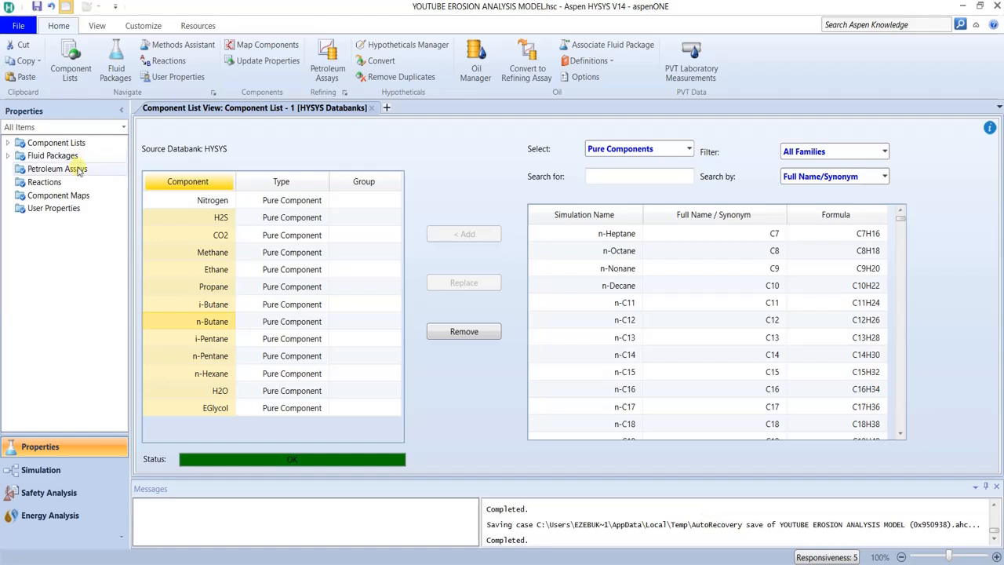
{"action": "left_click", "coordinate": [35, 155]}
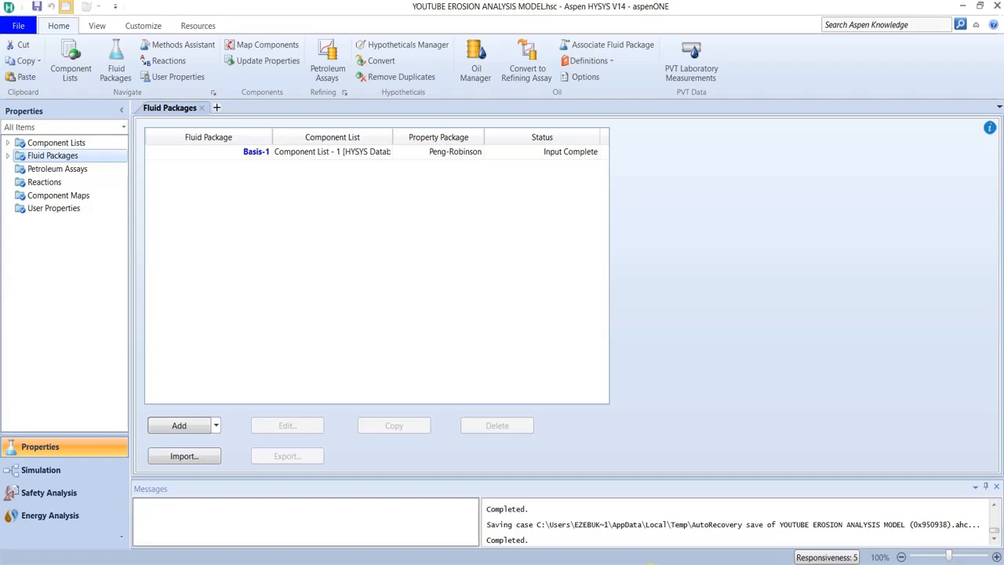
In the untitled case, add a fluid package with the Peng-Robinson property package and enter the simulation environment.
{"action": "mouse_move", "coordinate": [651, 563]}
{"action": "left_click", "coordinate": [520, 520]}
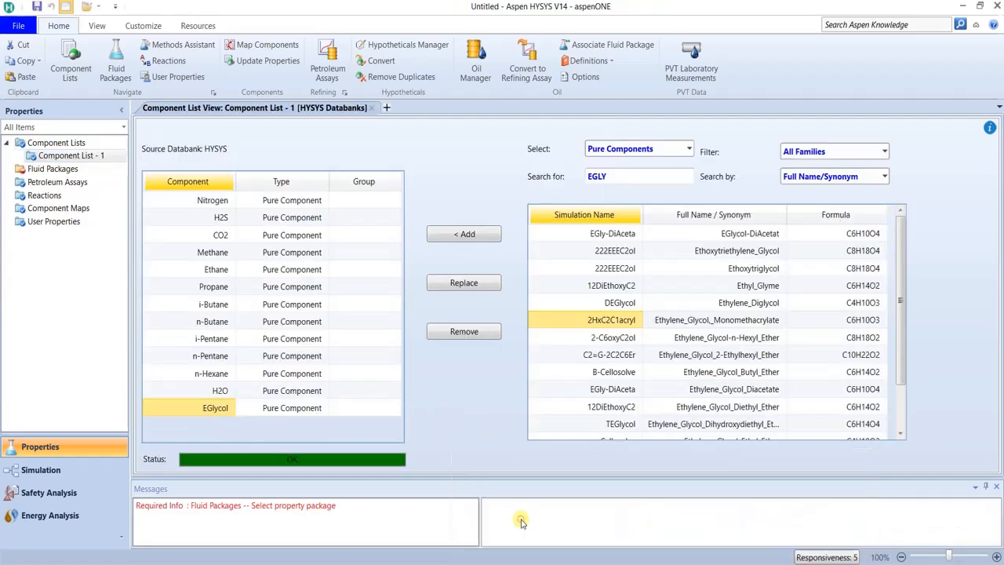
{"action": "left_click", "coordinate": [70, 170]}
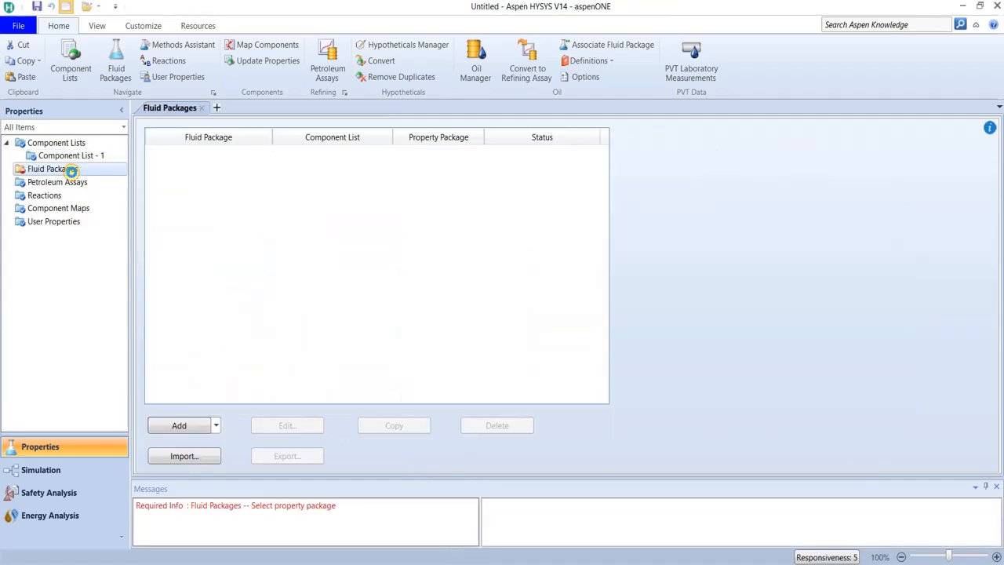
{"action": "left_click", "coordinate": [168, 428]}
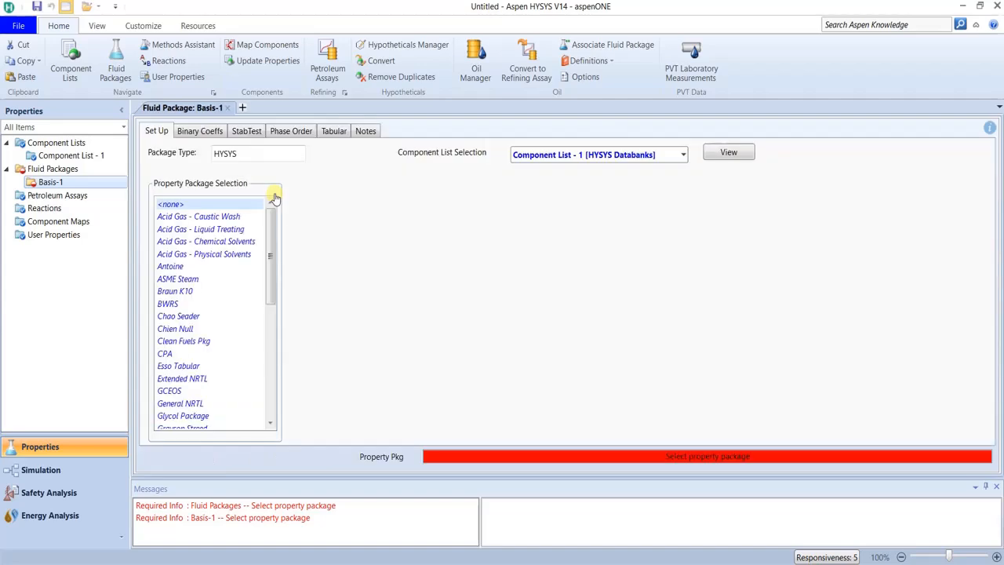
{"action": "left_click", "coordinate": [271, 383]}
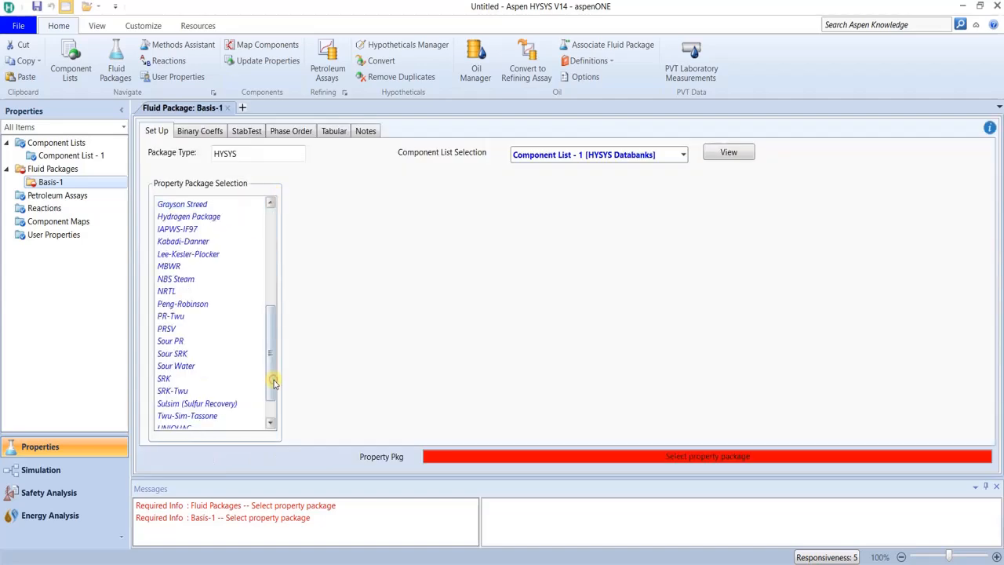
{"action": "left_click", "coordinate": [195, 306]}
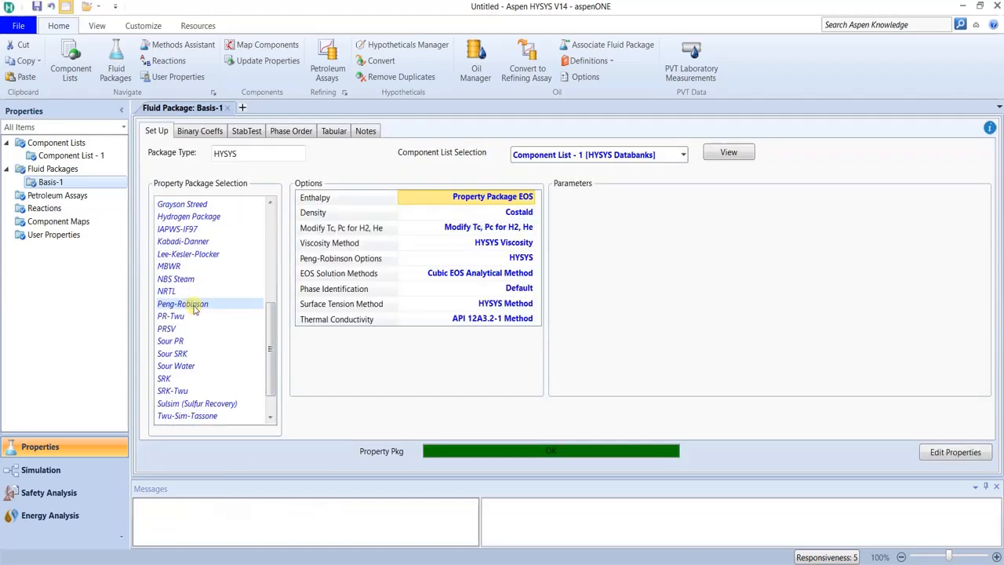
{"action": "left_click", "coordinate": [102, 475]}
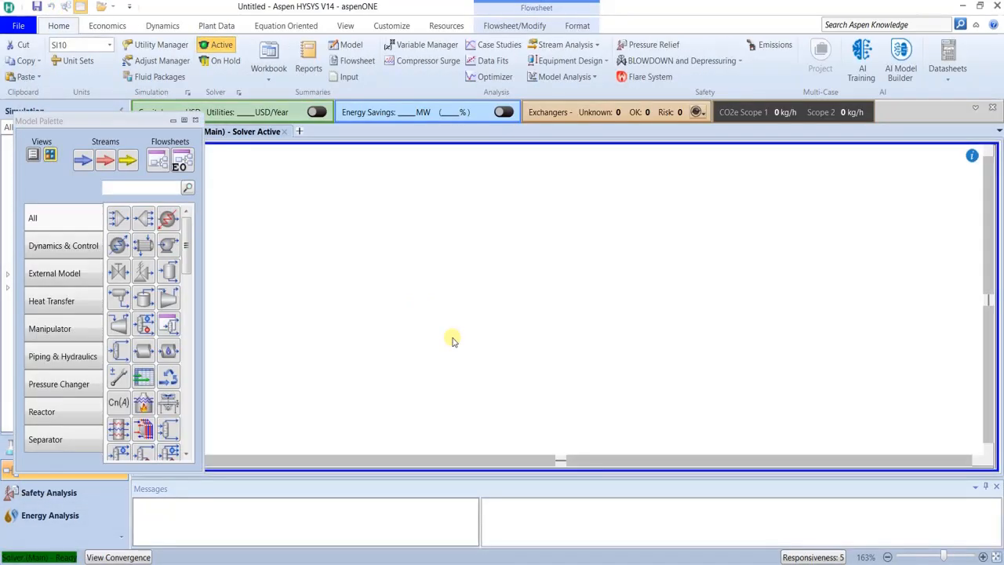
Switch to the erosion model's flowsheet and examine the conditions and composition of the FEED GAS stream.
{"action": "mouse_move", "coordinate": [628, 560]}
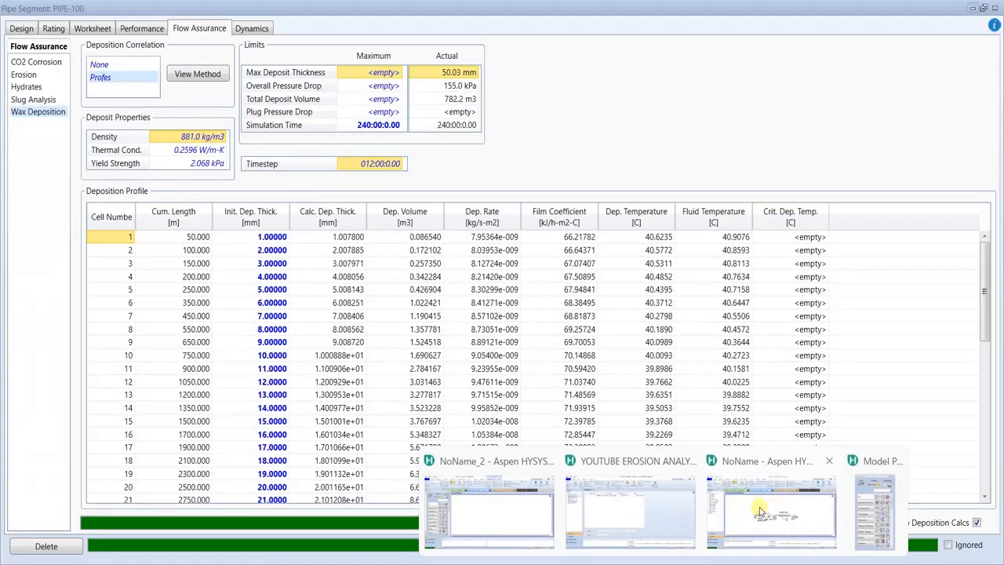
{"action": "mouse_move", "coordinate": [616, 518]}
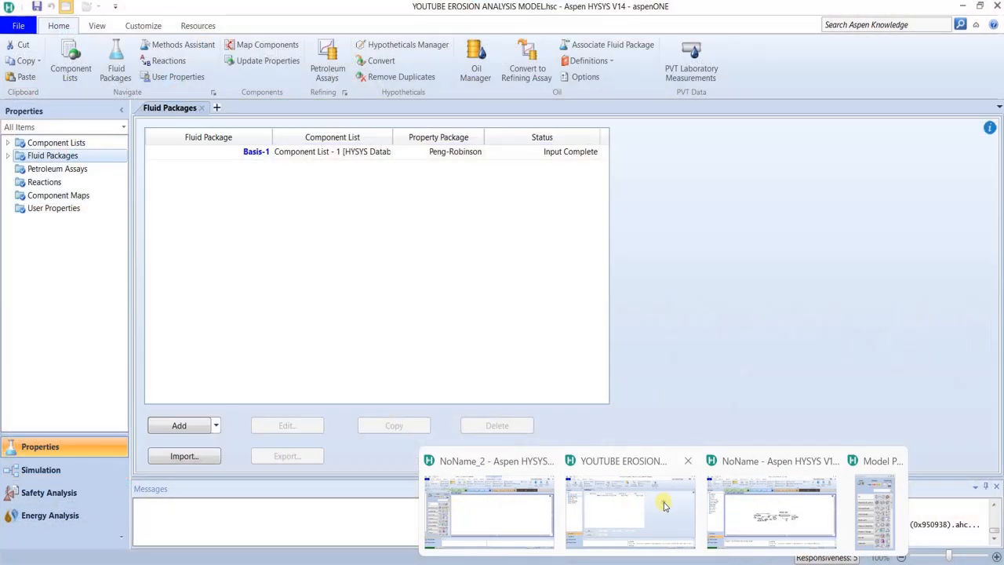
{"action": "left_click", "coordinate": [662, 505]}
{"action": "left_click", "coordinate": [72, 471]}
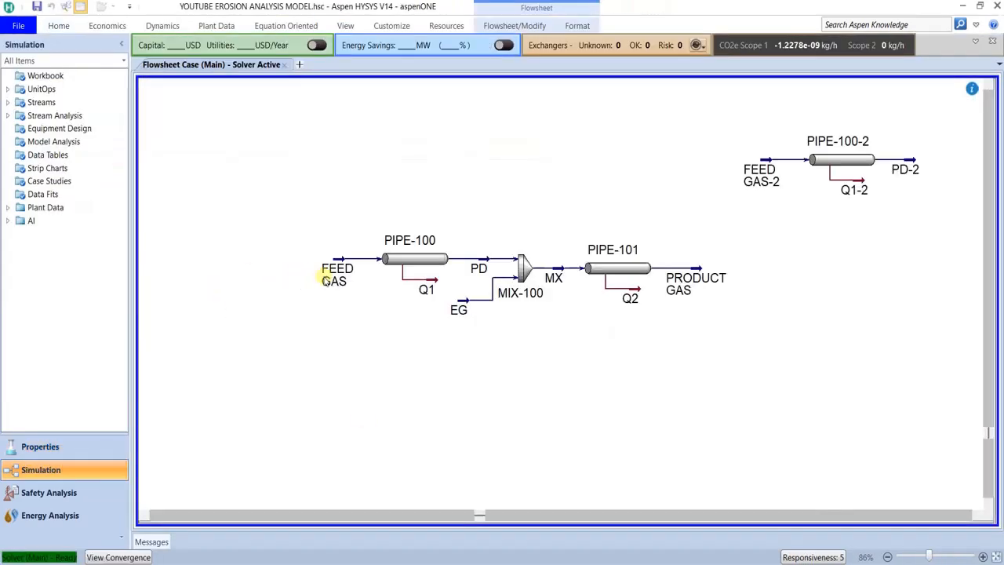
{"action": "left_click", "coordinate": [331, 279]}
{"action": "double_click", "coordinate": [329, 273]}
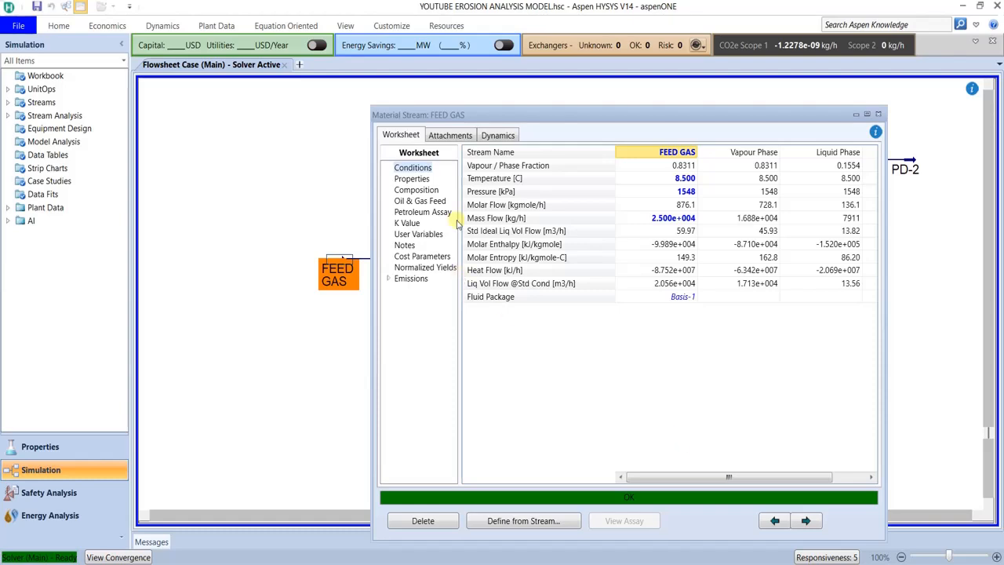
{"action": "left_click", "coordinate": [407, 190]}
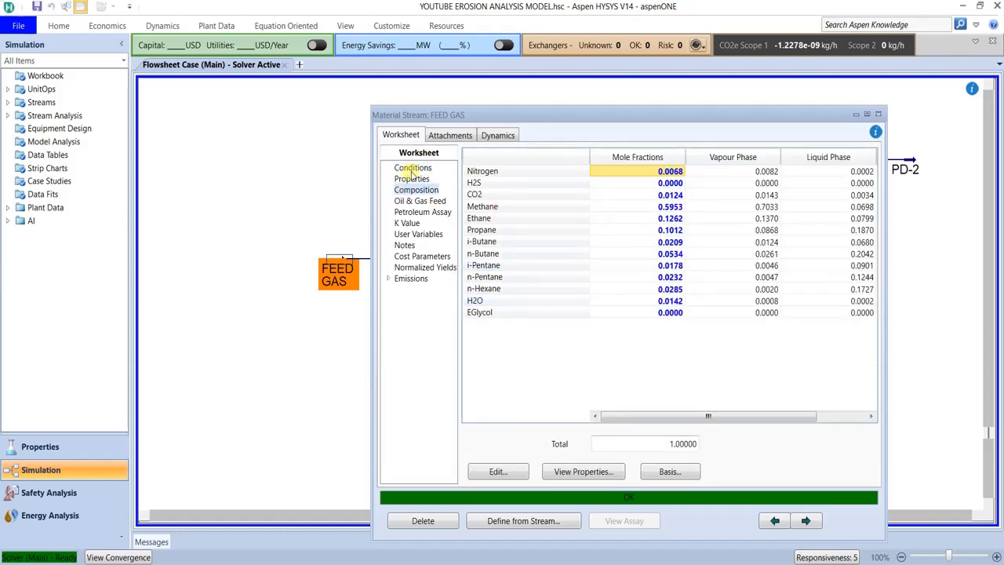
Review the temperature, pressure and mass flow of the FEED GAS stream in the erosion model.
{"action": "left_click", "coordinate": [413, 169]}
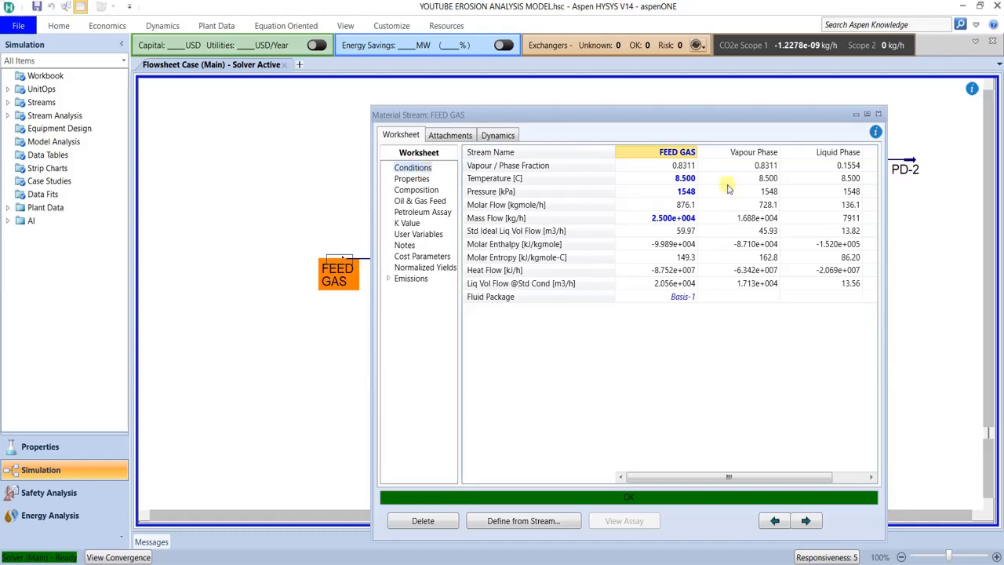
{"action": "left_click", "coordinate": [877, 116]}
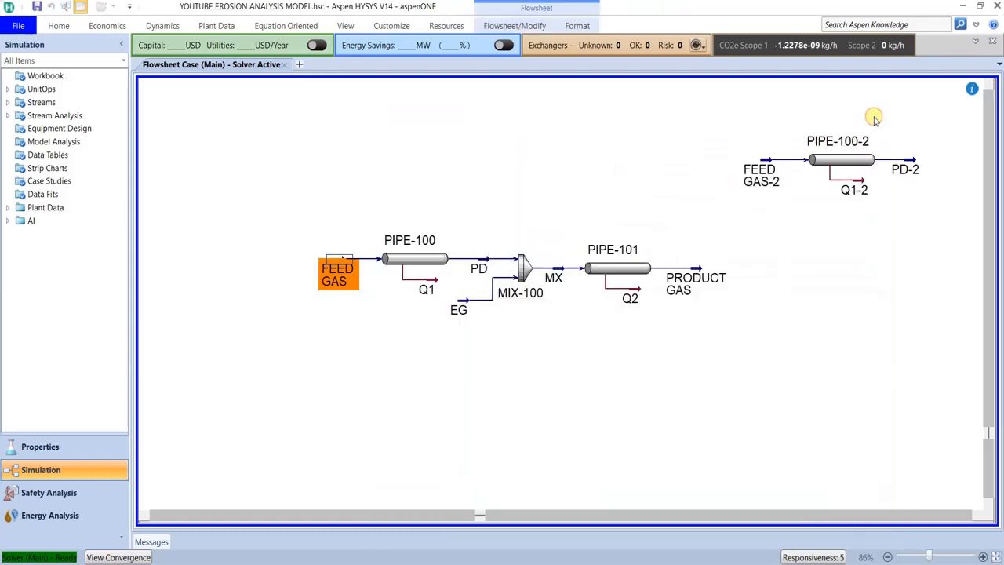
{"action": "left_click", "coordinate": [471, 369]}
{"action": "left_click", "coordinate": [337, 270]}
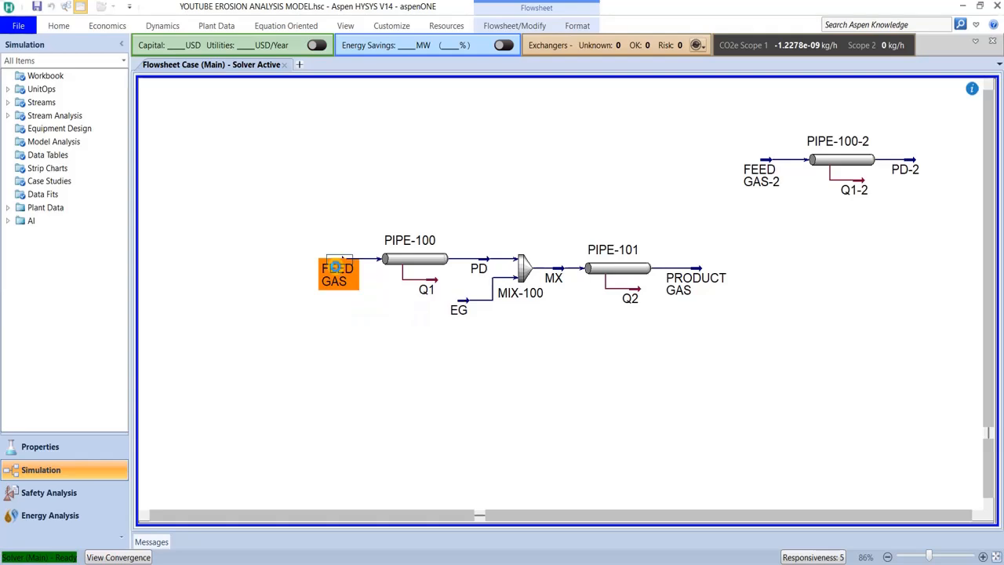
{"action": "double_click", "coordinate": [335, 268]}
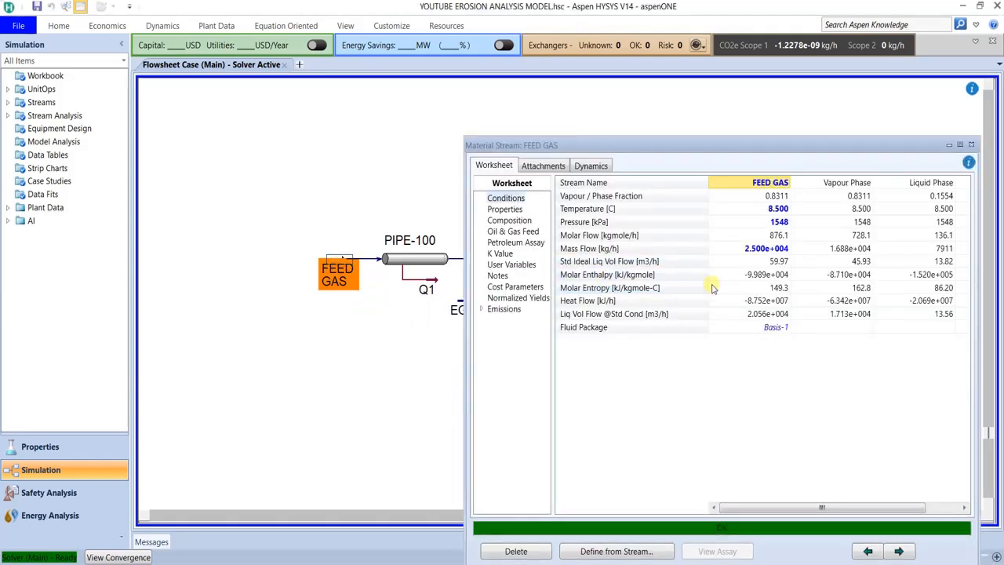
{"action": "mouse_move", "coordinate": [713, 288]}
Switch to the untitled case and place a pipe segment from the Piping & Hydraulics models on the flowsheet.
{"action": "left_click", "coordinate": [448, 539]}
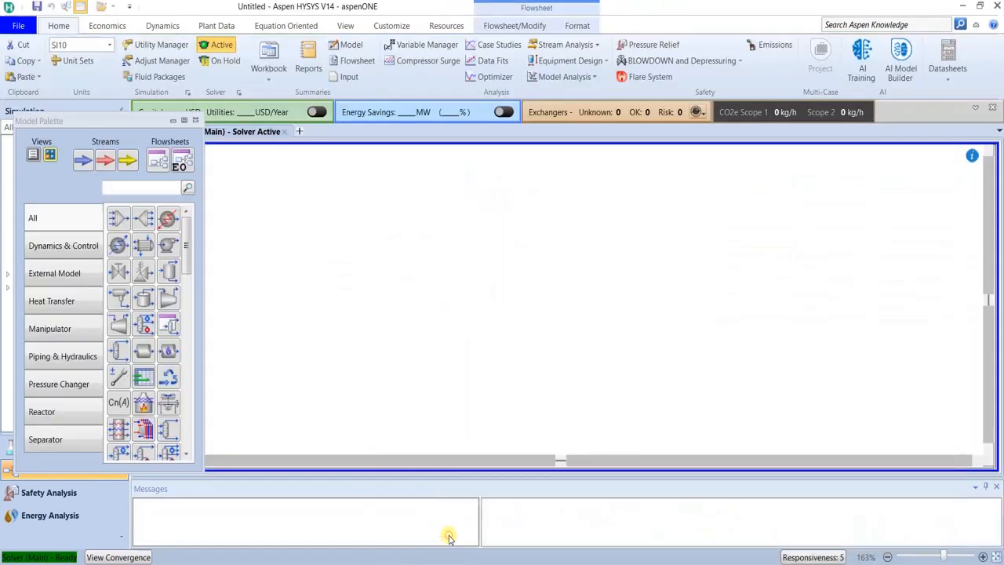
{"action": "left_click", "coordinate": [62, 358]}
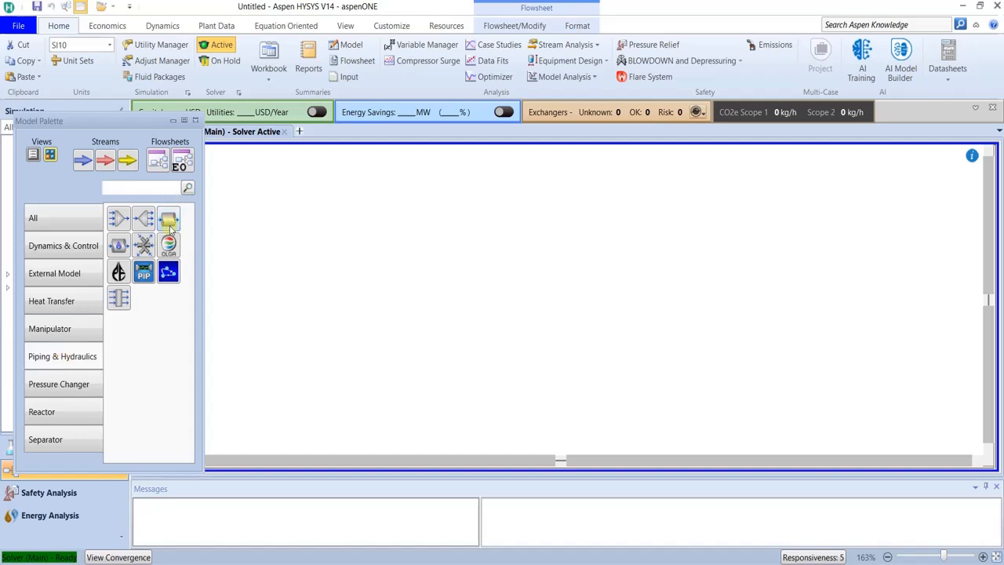
{"action": "left_click_drag", "start_coordinate": [169, 219], "coordinate": [497, 284]}
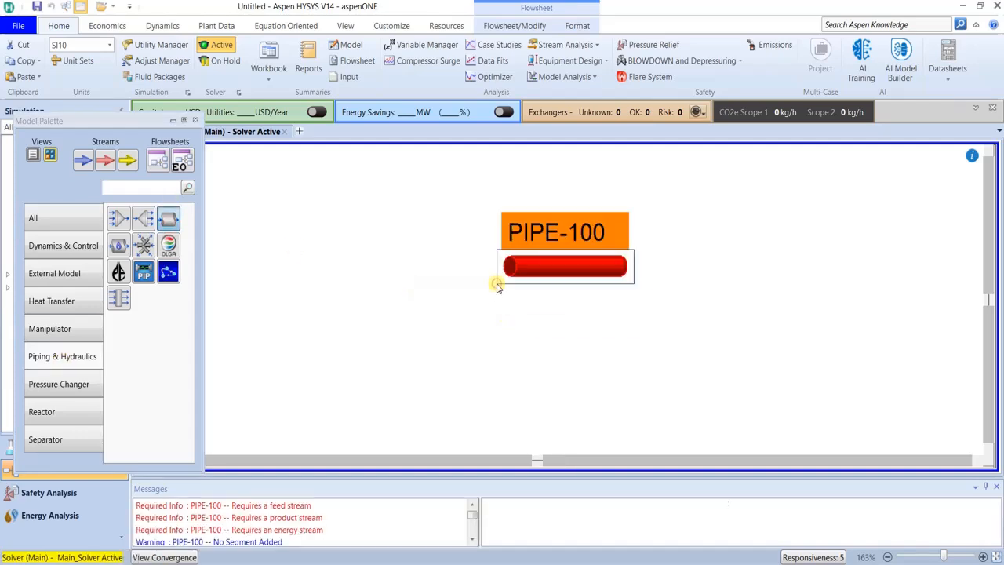
Connect PIPE-100 to inlet stream FEED, outlet stream PD and energy stream Q1.
{"action": "double_click", "coordinate": [575, 259]}
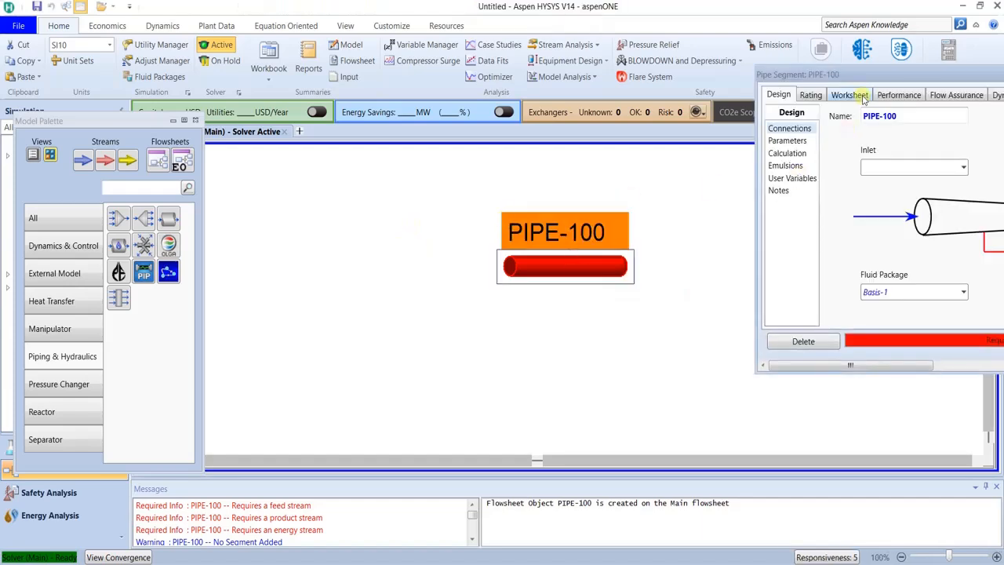
{"action": "left_click_drag", "start_coordinate": [915, 72], "coordinate": [476, 76]}
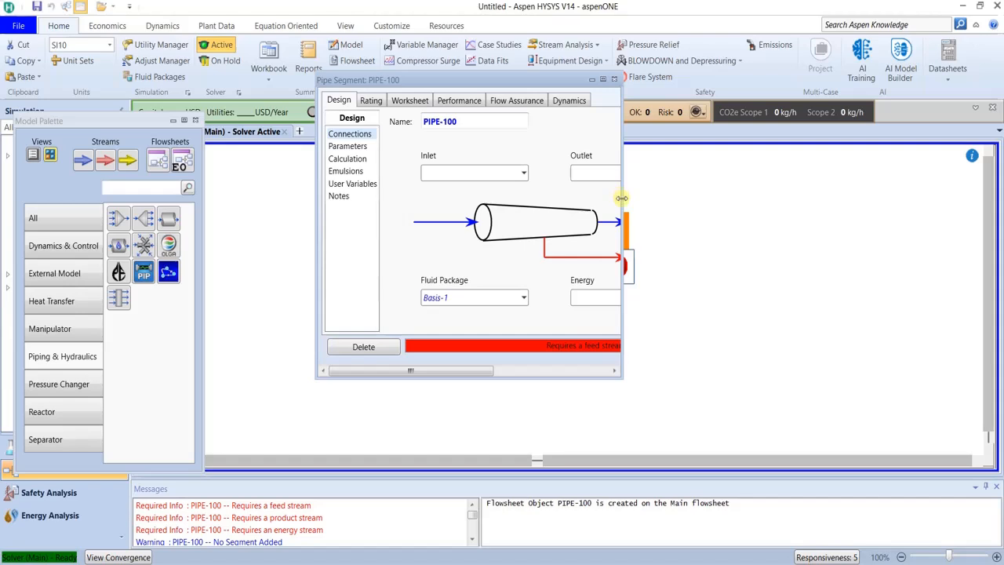
{"action": "left_click_drag", "start_coordinate": [621, 198], "coordinate": [818, 204]}
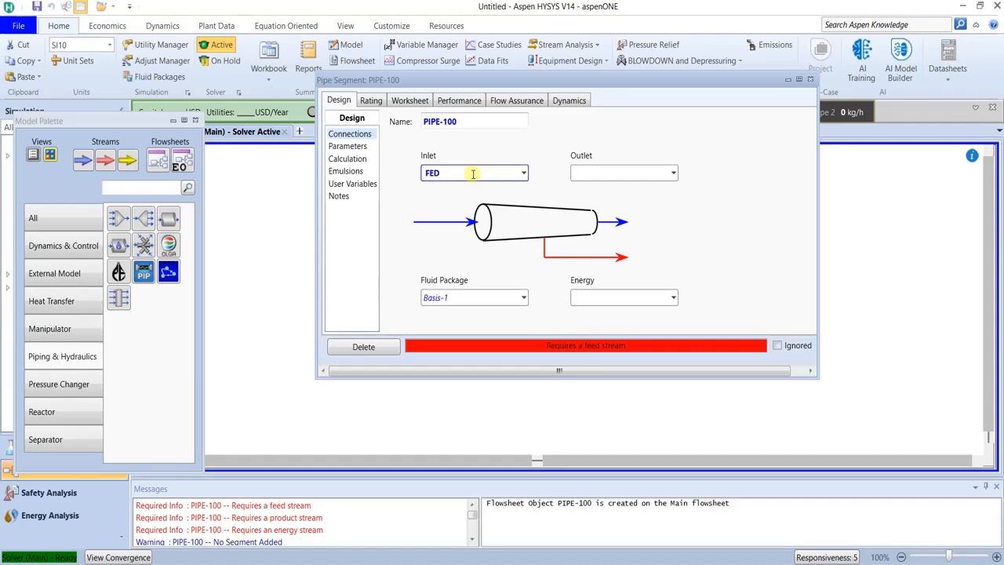
{"action": "key", "text": "BackSpace"}
{"action": "type", "text": "ED"}
{"action": "left_click", "coordinate": [590, 174]}
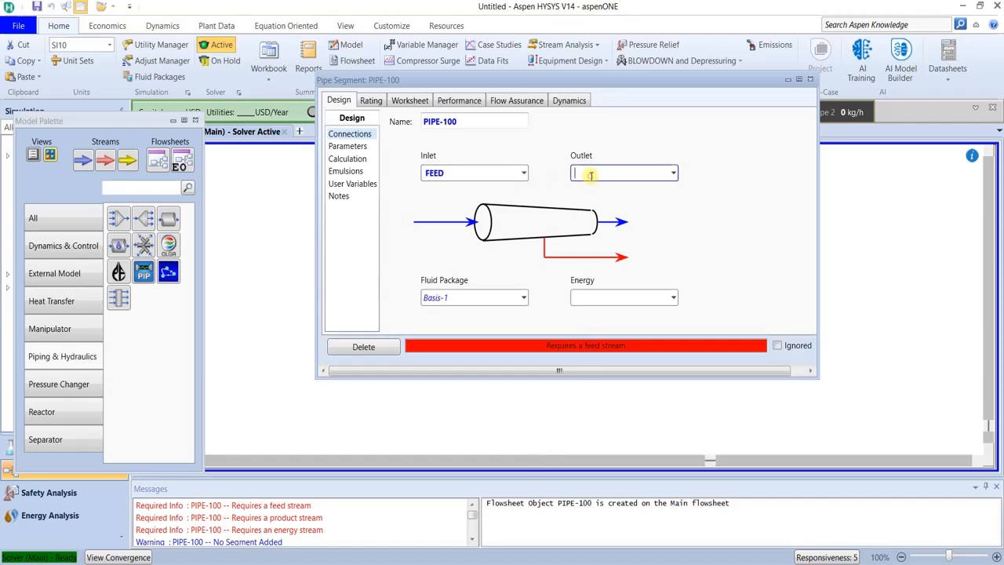
{"action": "type", "text": "PD"}
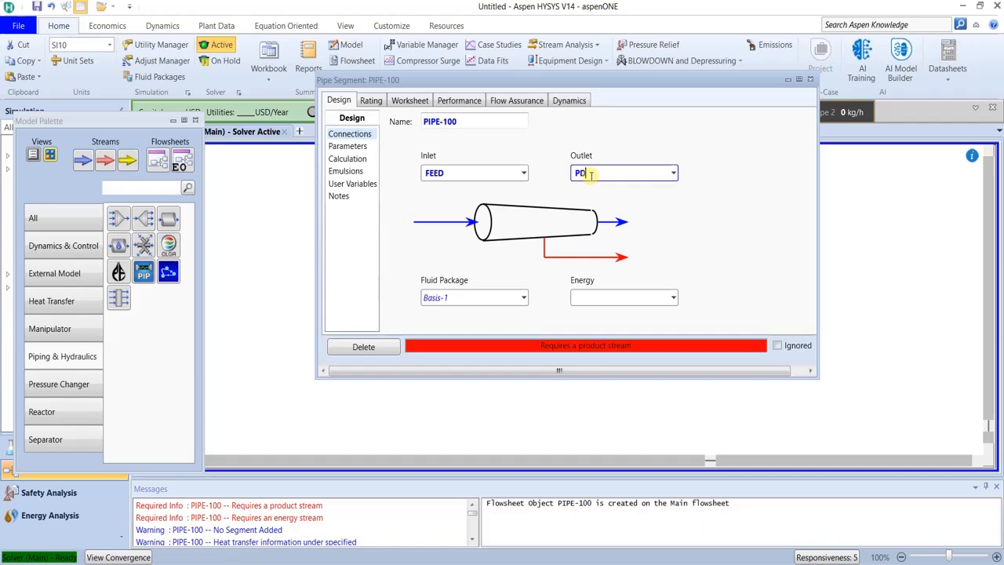
{"action": "key", "text": "Return"}
{"action": "left_click", "coordinate": [639, 296]}
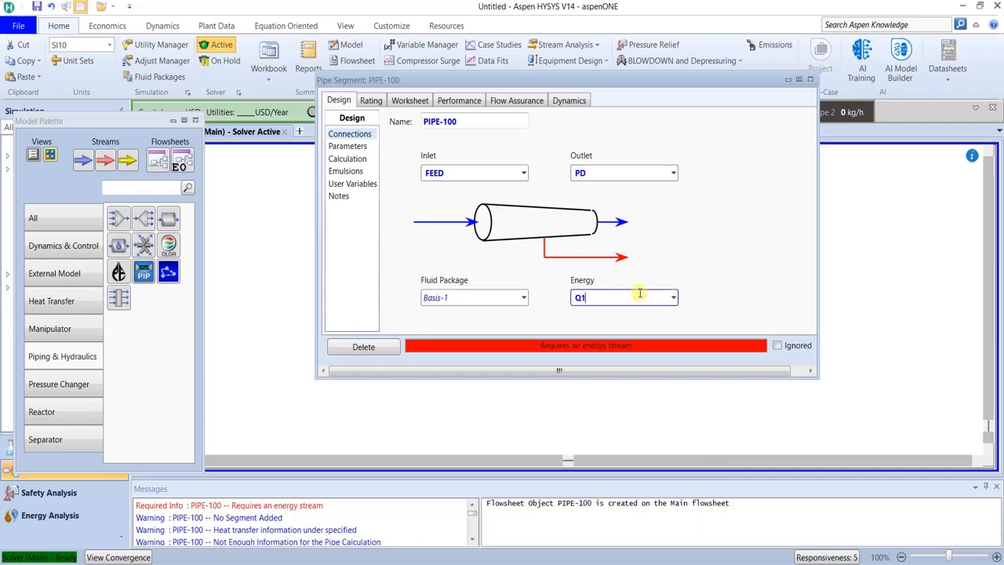
{"action": "key", "text": "Return"}
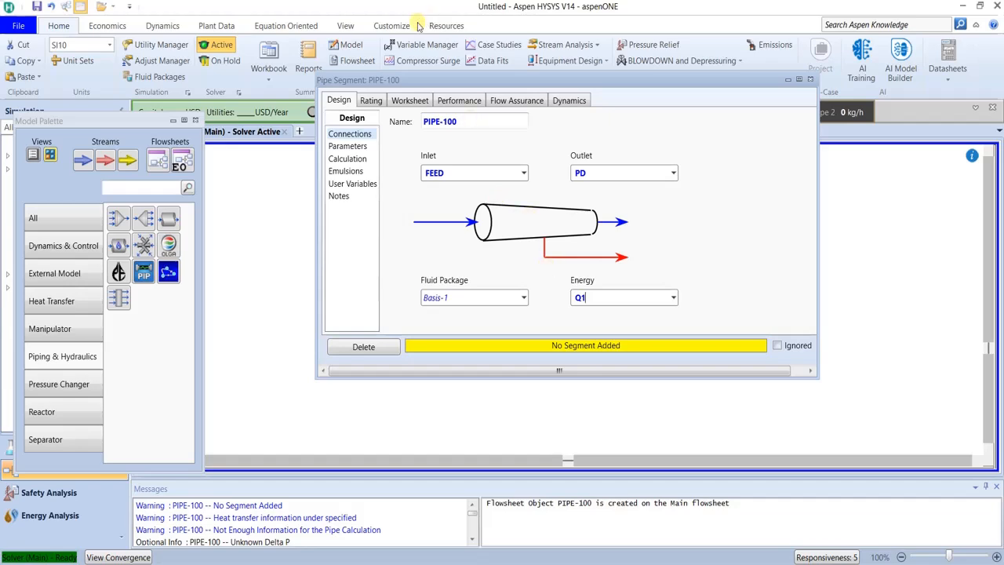
Set the FEED stream's temperature to 8.5 C and its pressure to 1548 kPa in the PIPE-100 worksheet.
{"action": "left_click", "coordinate": [399, 102]}
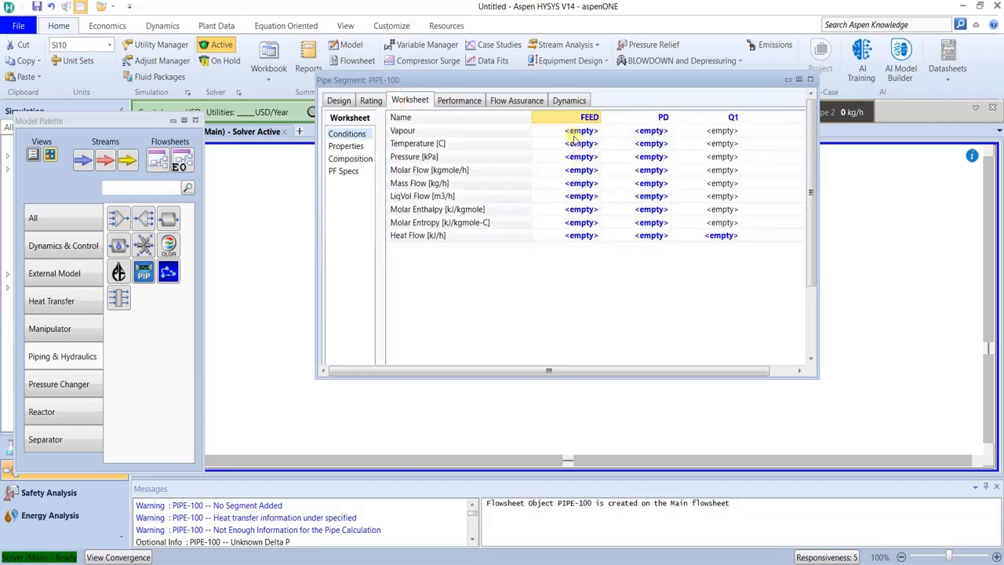
{"action": "left_click", "coordinate": [573, 135]}
{"action": "left_click", "coordinate": [576, 143]}
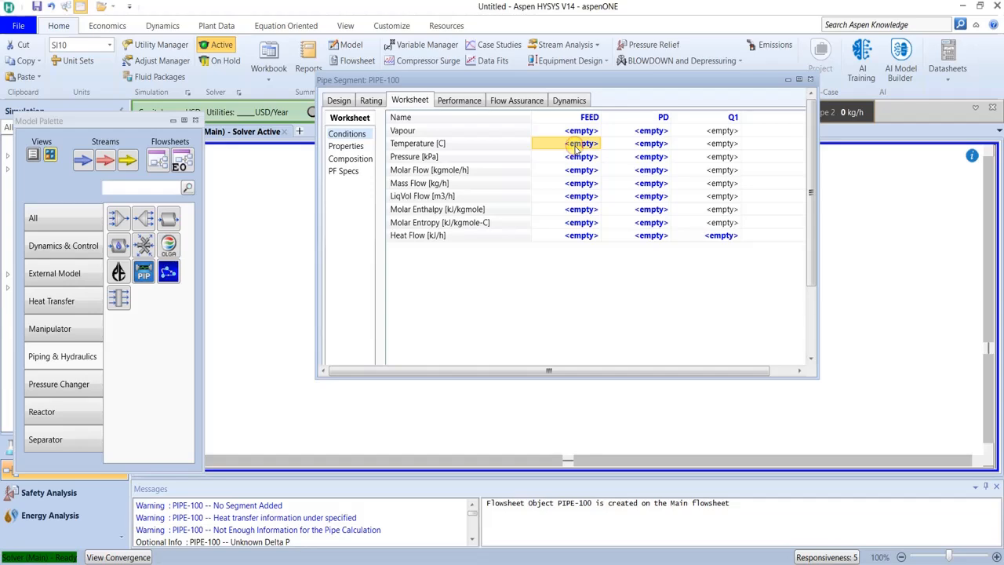
{"action": "type", "text": "8.5"}
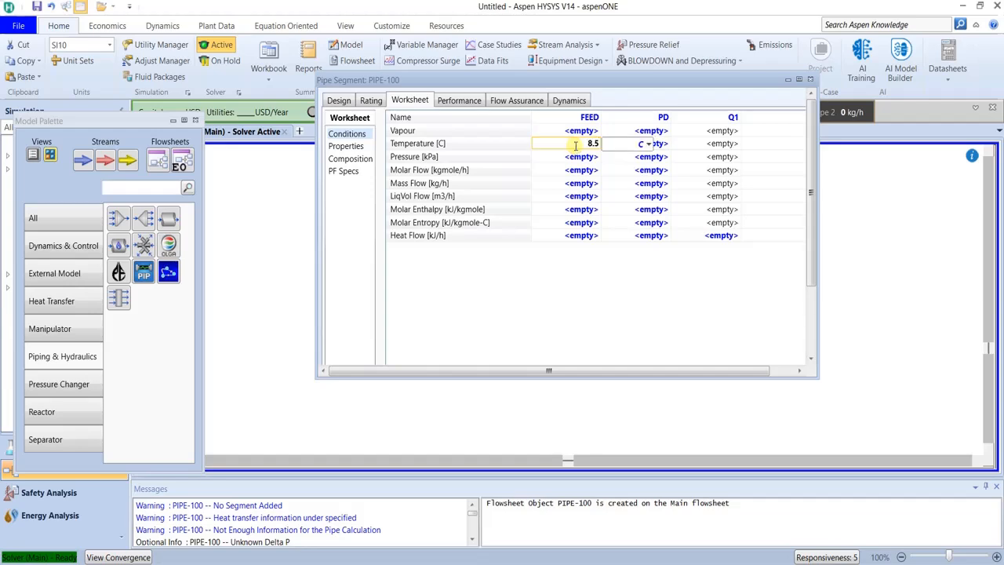
{"action": "key", "text": "Return"}
{"action": "left_click", "coordinate": [580, 158]}
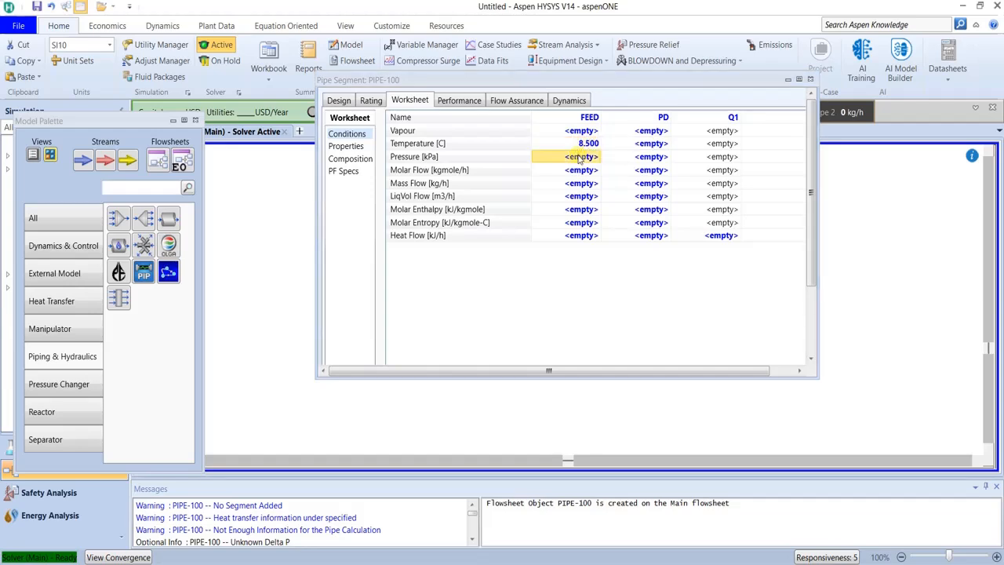
{"action": "type", "text": "1548"}
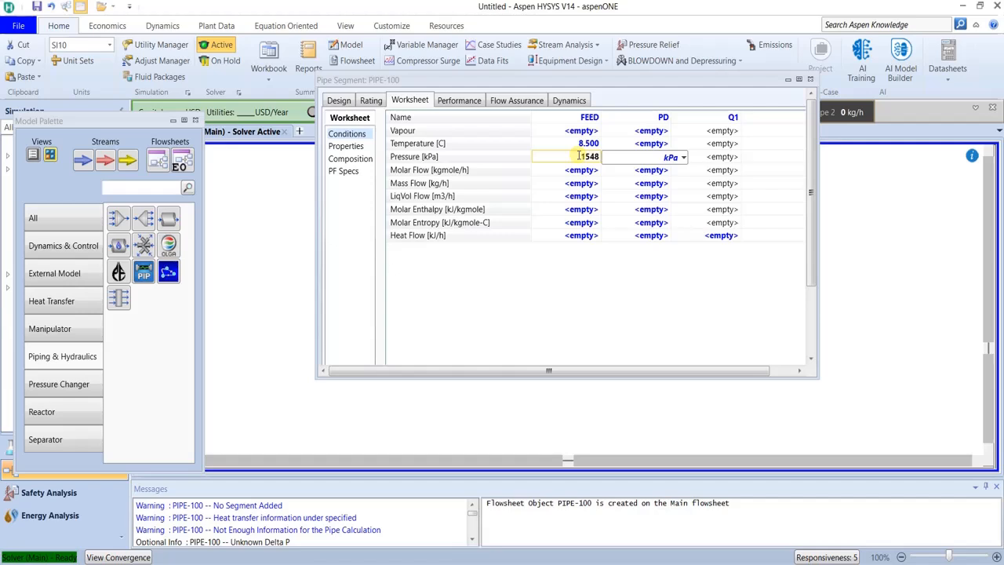
{"action": "key", "text": "Return"}
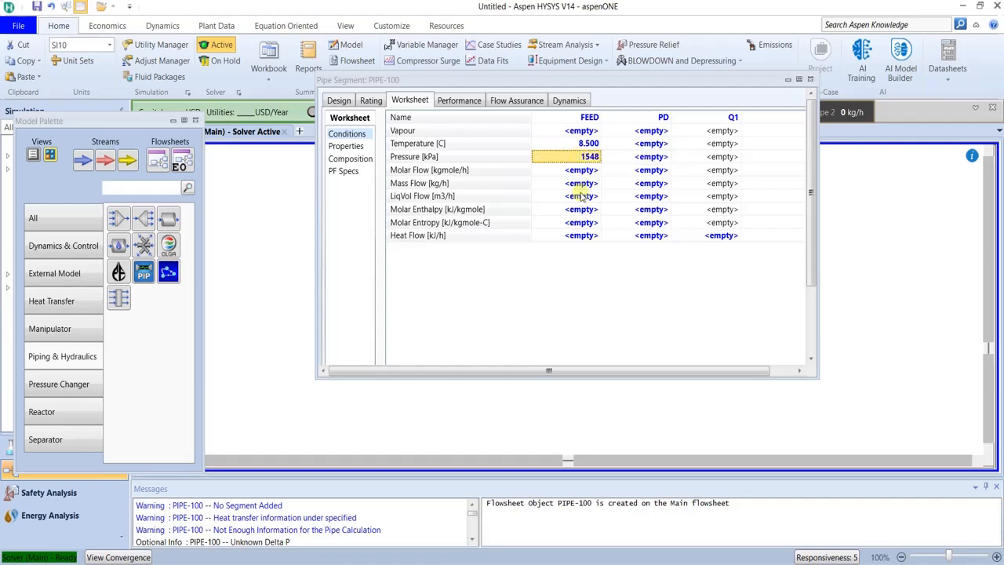
Set the FEED stream's mass flow to 2.5E4 kg/h.
{"action": "left_click", "coordinate": [577, 183]}
{"action": "type", "text": "2E5"}
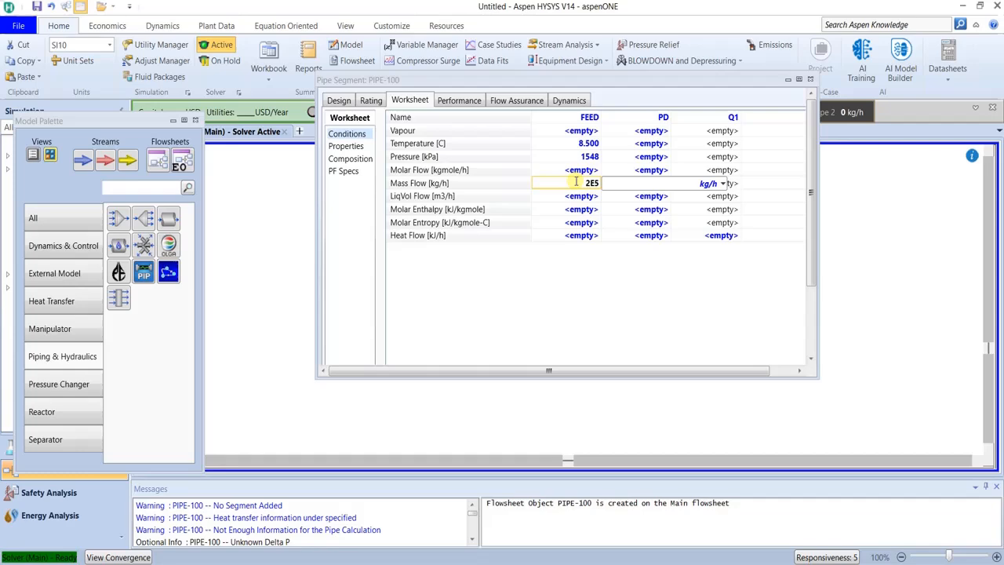
{"action": "key", "text": "Return"}
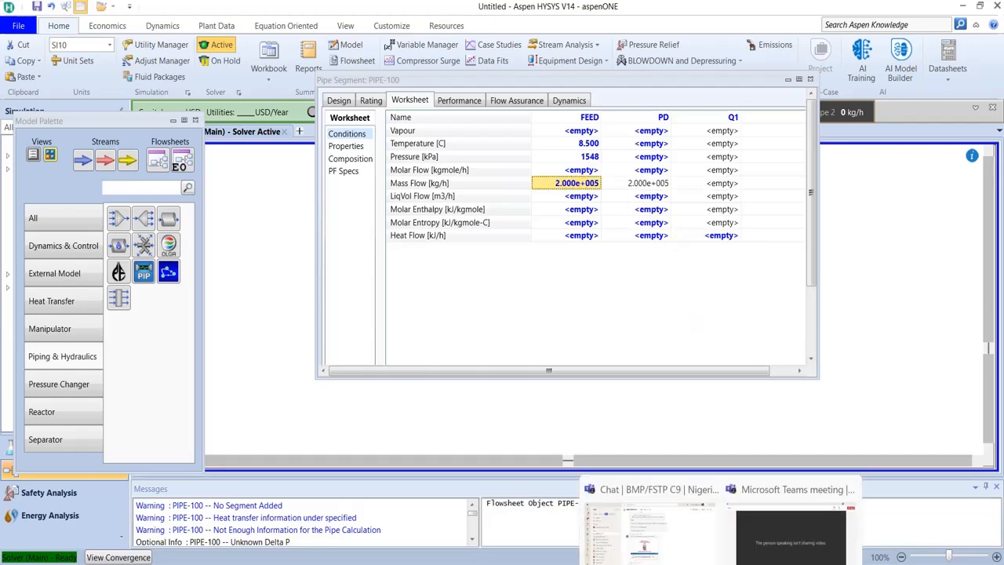
{"action": "mouse_move", "coordinate": [637, 564]}
{"action": "mouse_move", "coordinate": [503, 533]}
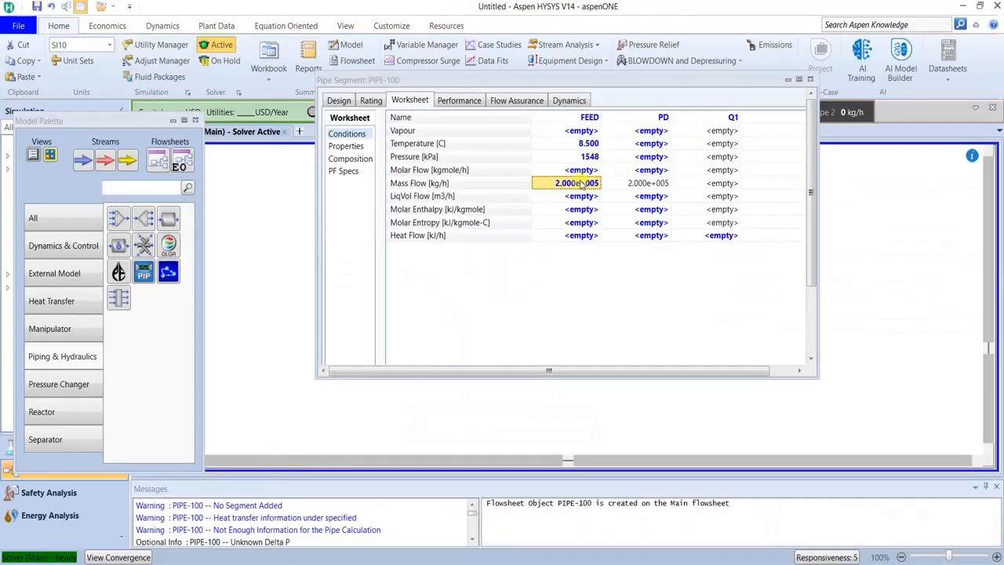
{"action": "type", "text": "2."}
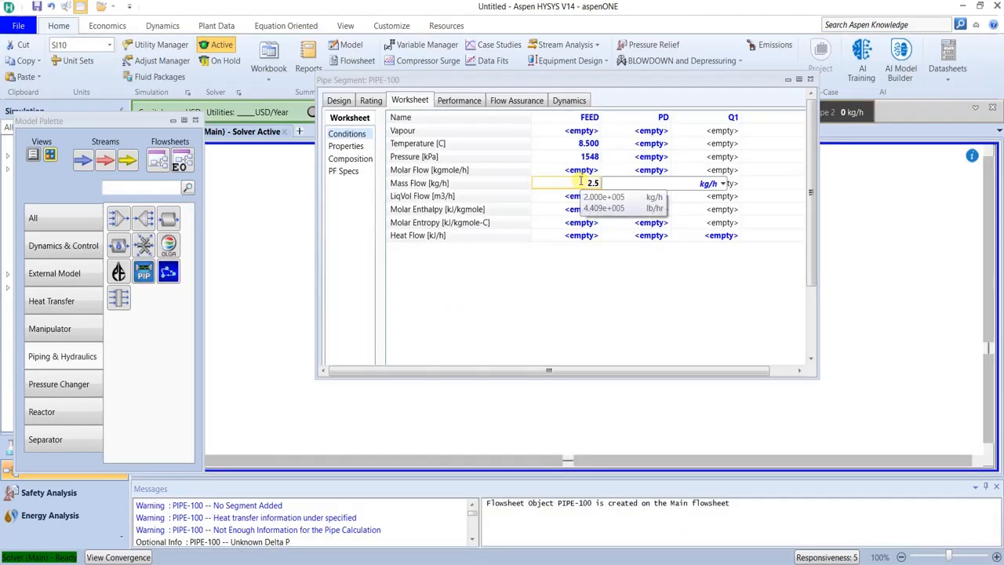
{"action": "type", "text": "5E4"}
{"action": "key", "text": "Return"}
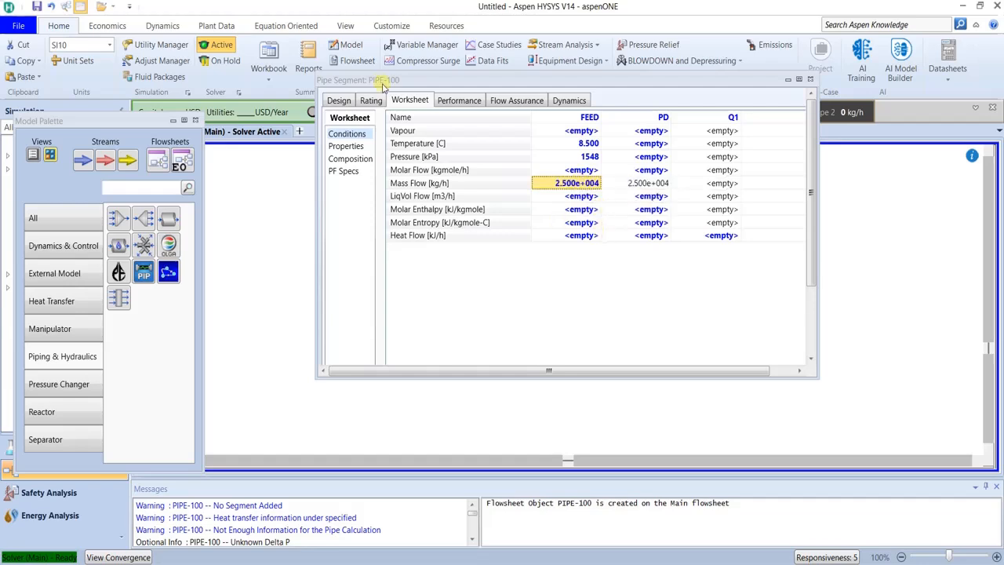
Open the composition of PIPE-100's streams, then switch to the erosion model and examine the FEED GAS mole fractions.
{"action": "left_click", "coordinate": [347, 160]}
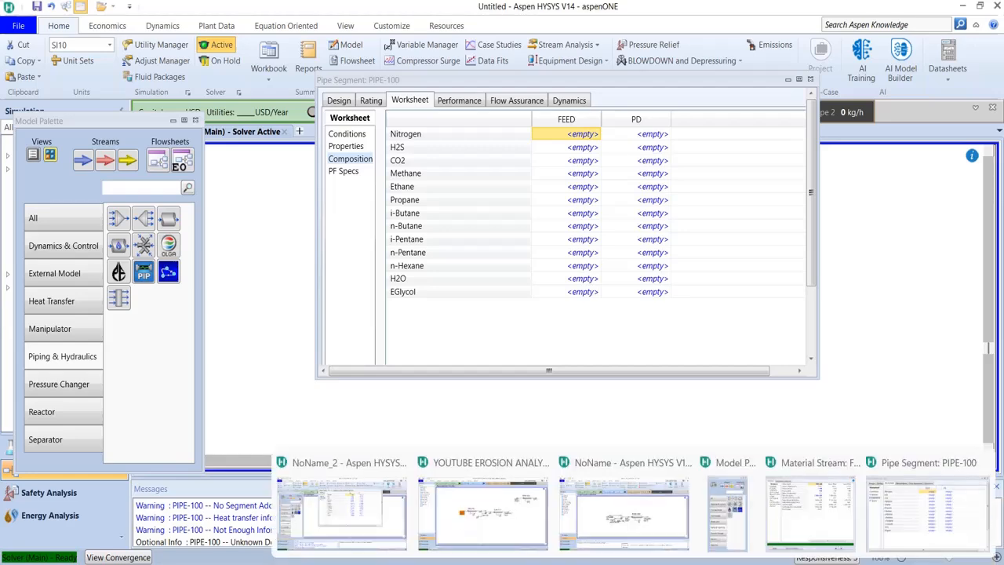
{"action": "left_click", "coordinate": [496, 514]}
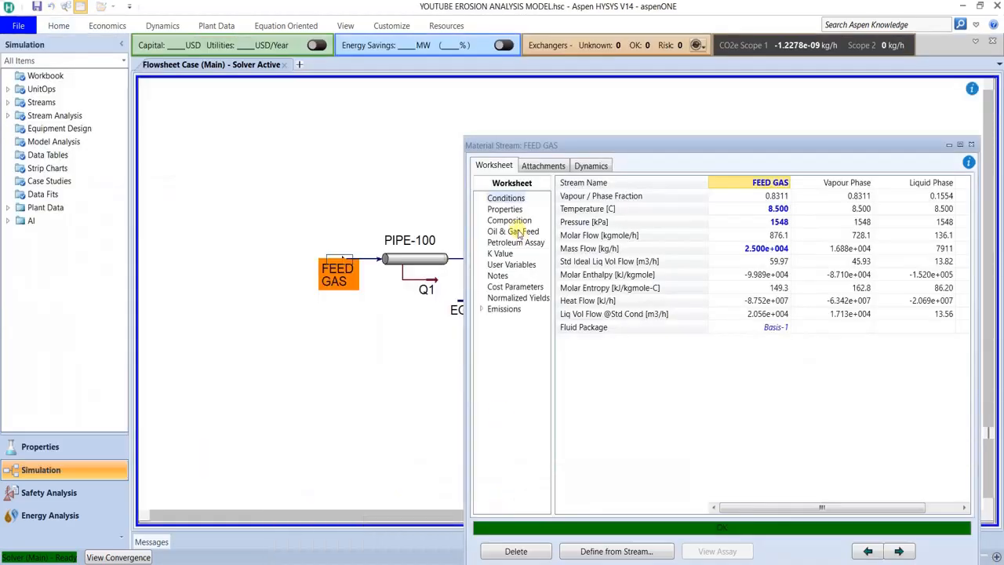
{"action": "left_click", "coordinate": [515, 228]}
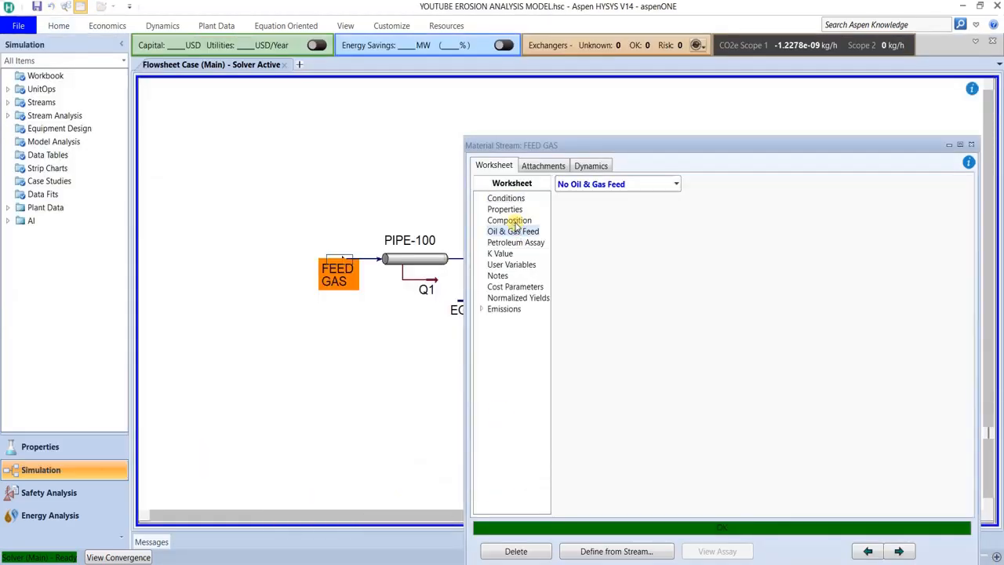
{"action": "left_click", "coordinate": [514, 222]}
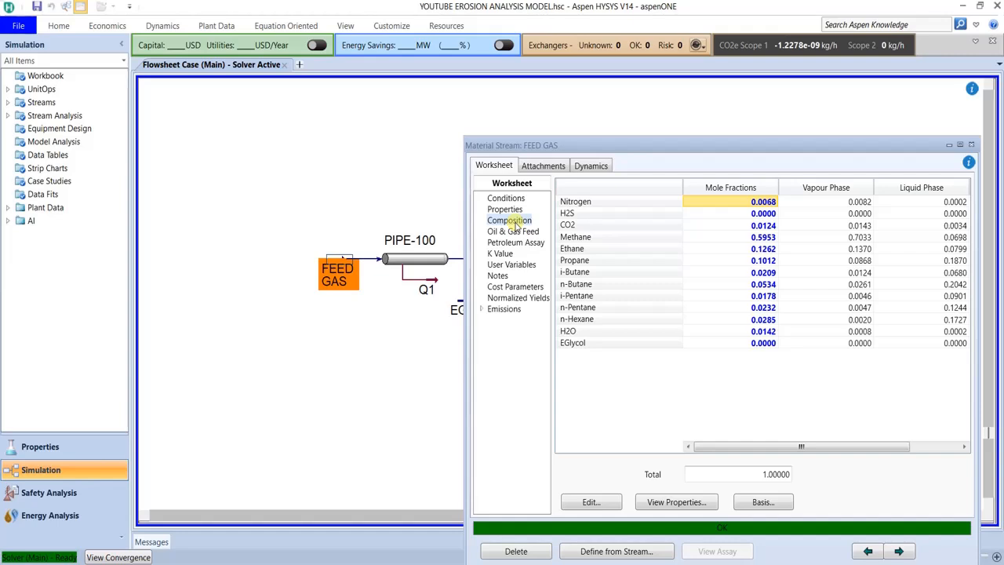
Return to the untitled case and enter 0.068 as the FEED stream's nitrogen mole fraction.
{"action": "mouse_move", "coordinate": [634, 564]}
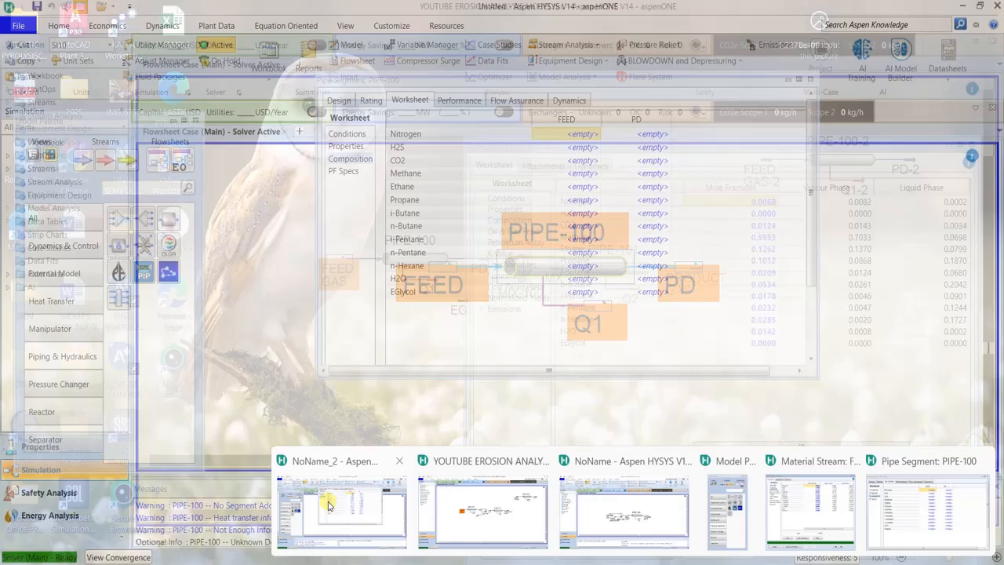
{"action": "left_click", "coordinate": [624, 510]}
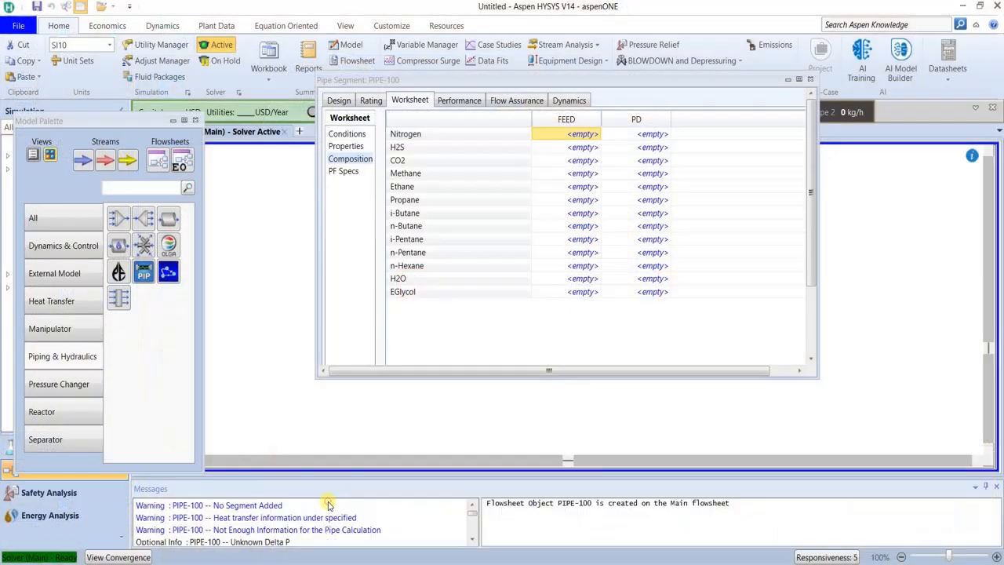
{"action": "left_click", "coordinate": [592, 135]}
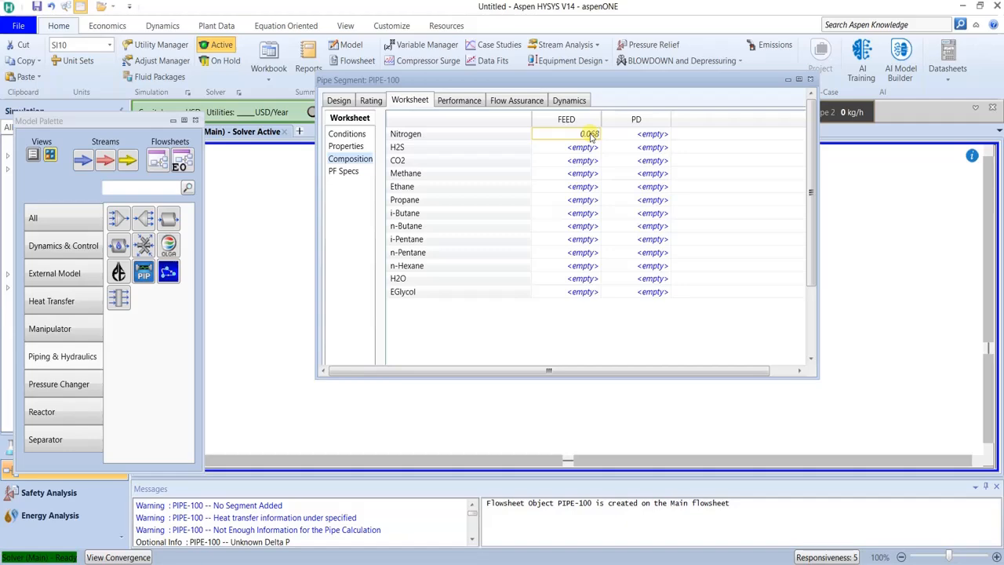
{"action": "key", "text": "Return"}
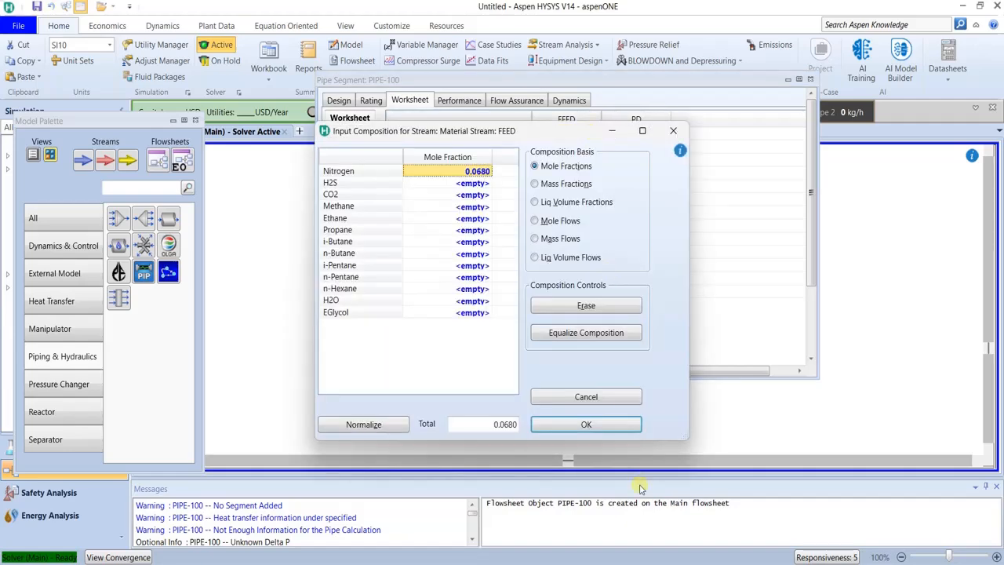
Switch to the erosion model and copy the FEED GAS mole fractions from H2S through EGlycol.
{"action": "mouse_move", "coordinate": [584, 562]}
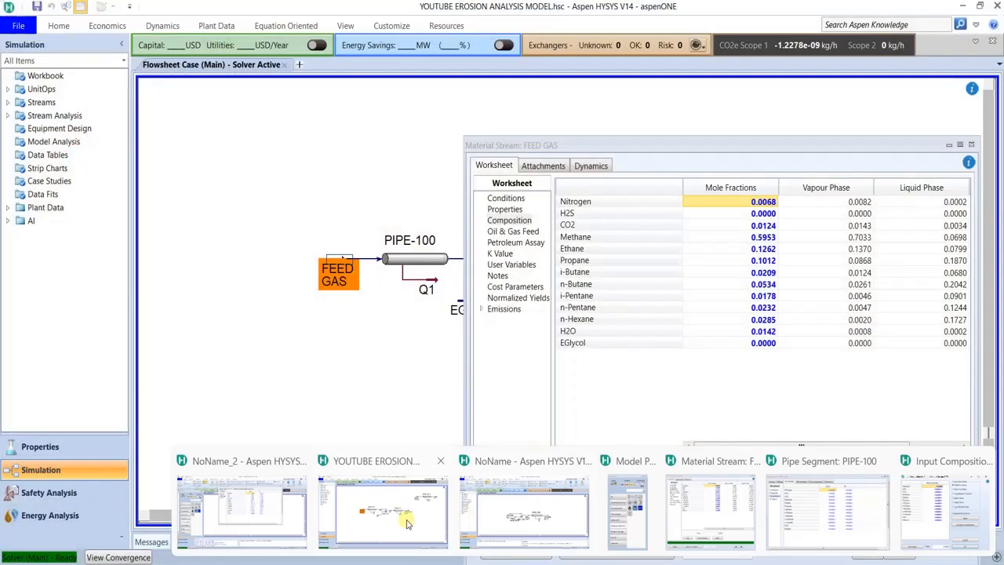
{"action": "left_click", "coordinate": [408, 523]}
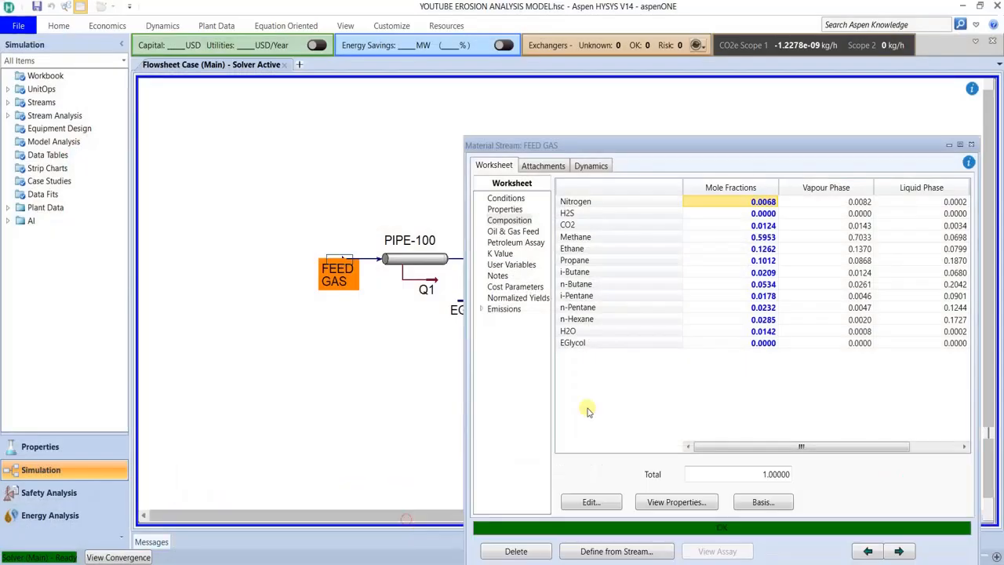
{"action": "left_click", "coordinate": [761, 212]}
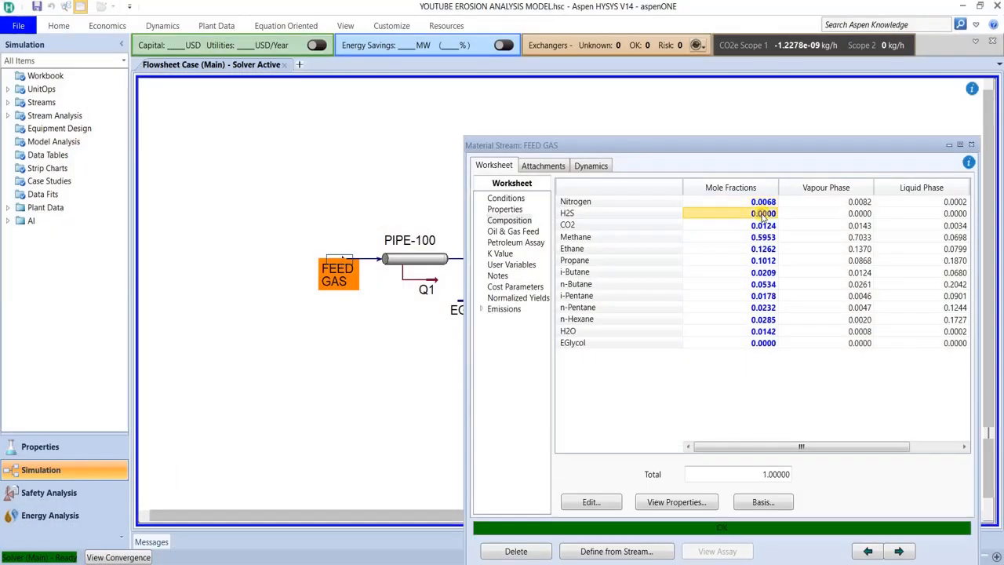
{"action": "left_click", "coordinate": [756, 343], "text": "shift"}
{"action": "right_click", "coordinate": [756, 343]}
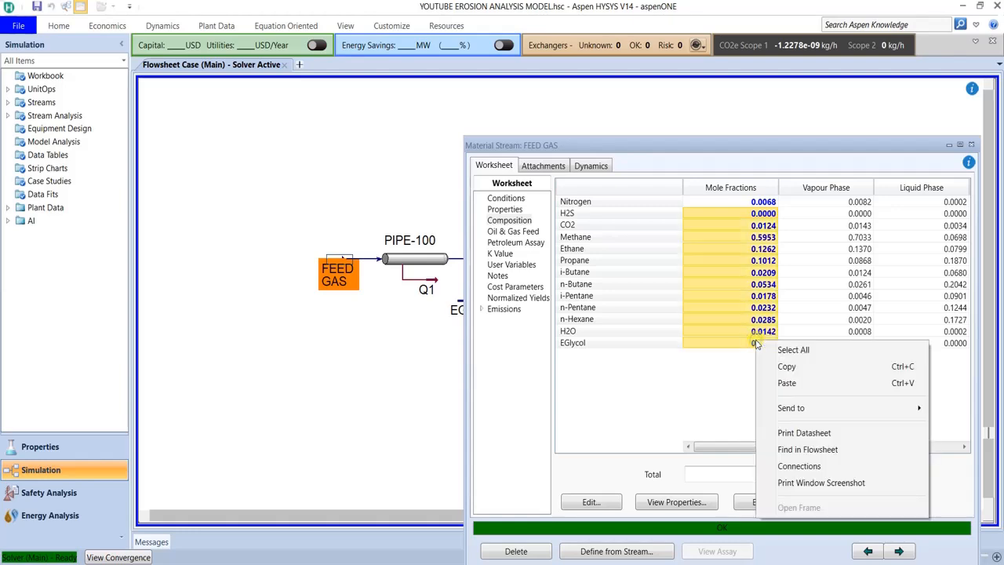
{"action": "left_click", "coordinate": [781, 365]}
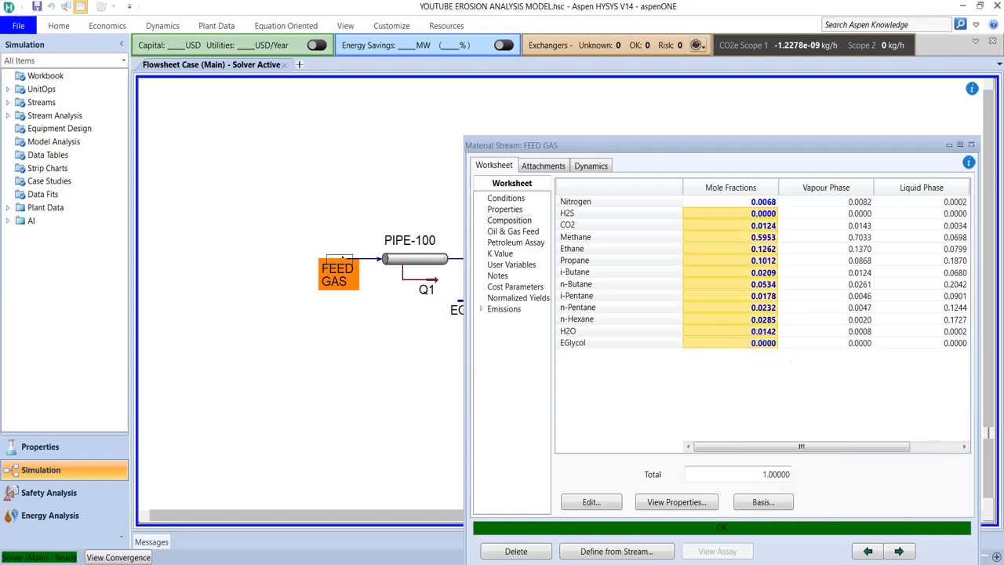
Return to the untitled case and paste the copied mole fractions into the FEED stream's composition, starting at H2S.
{"action": "mouse_move", "coordinate": [608, 558]}
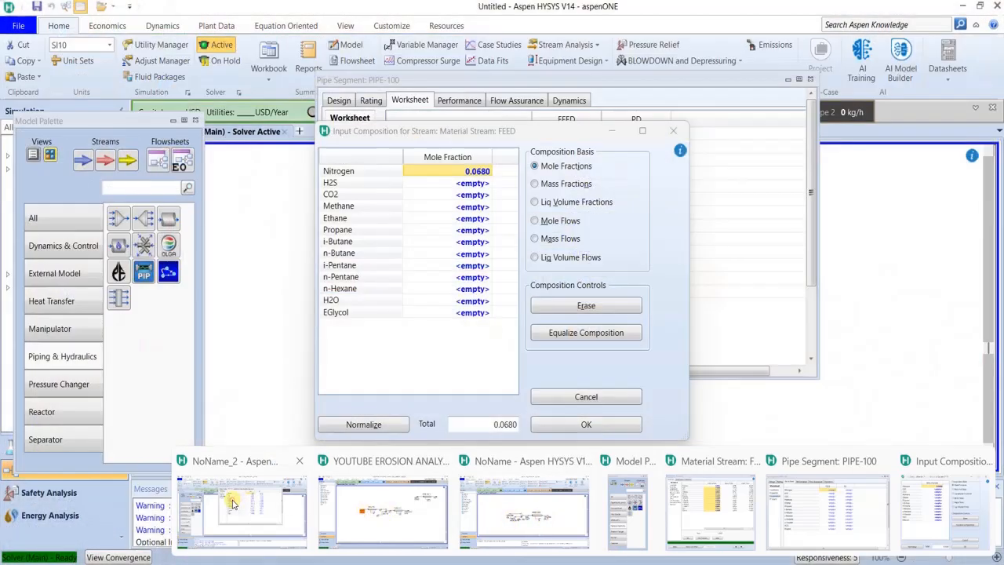
{"action": "left_click", "coordinate": [232, 501]}
{"action": "left_click", "coordinate": [460, 182]}
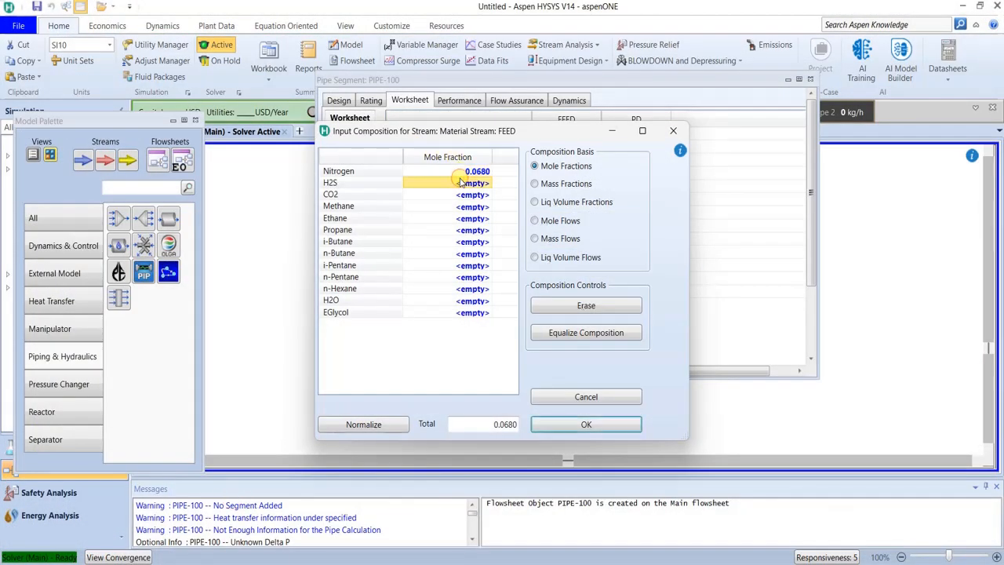
{"action": "key", "text": "ctrl+v"}
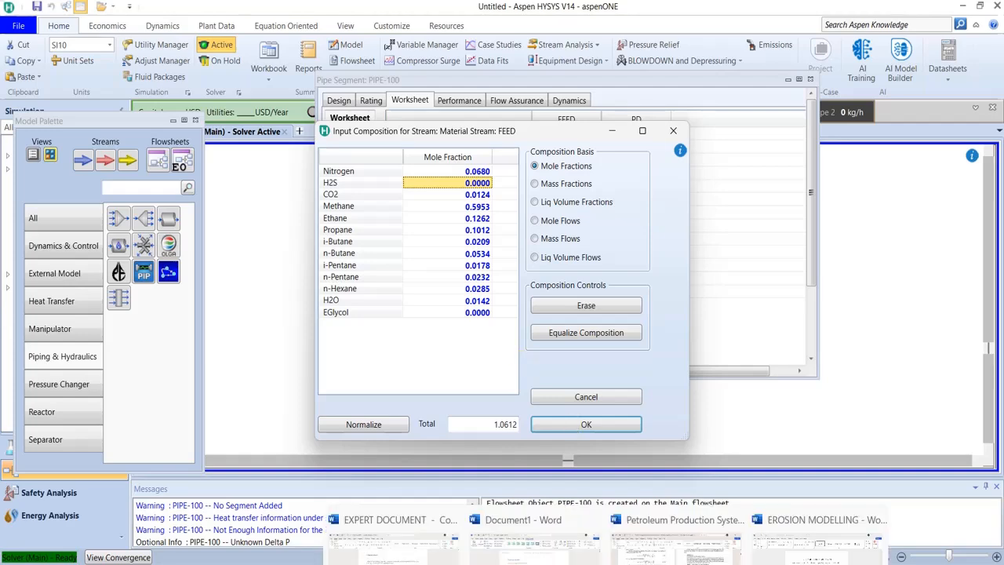
Correct the FEED stream's nitrogen mole fraction to 0.0068, accept the composition and close the PIPE-100 window.
{"action": "mouse_move", "coordinate": [586, 563]}
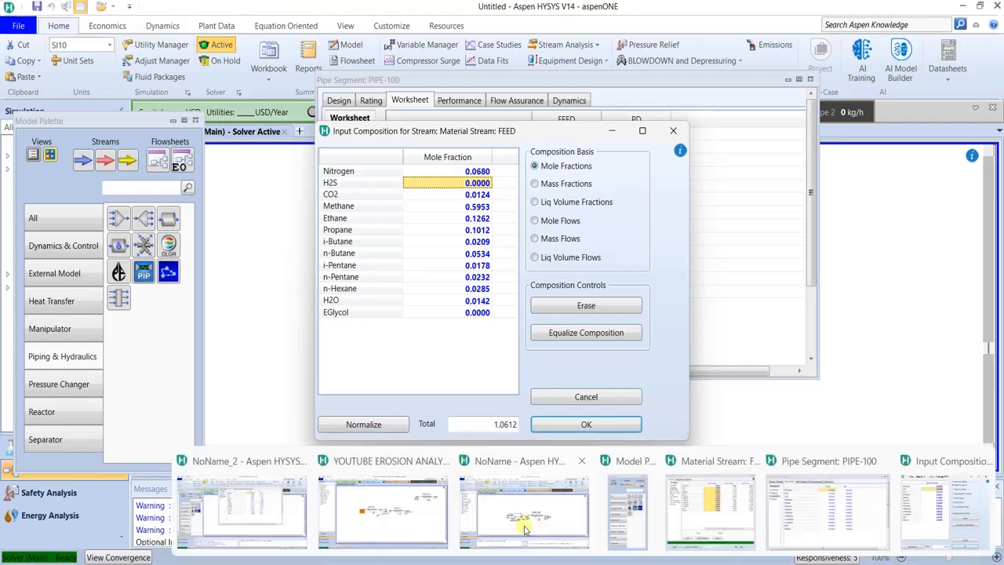
{"action": "mouse_move", "coordinate": [397, 530]}
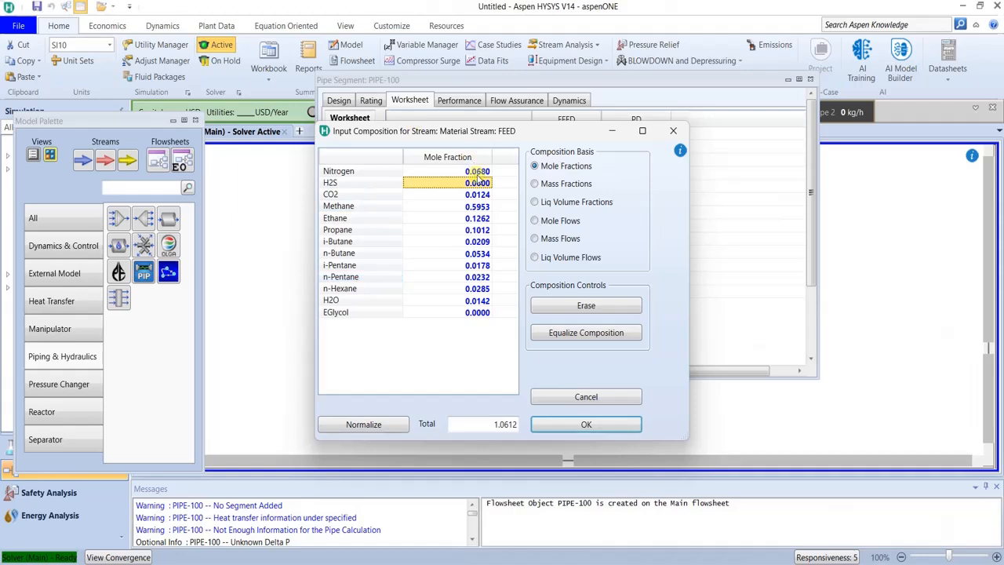
{"action": "left_click", "coordinate": [479, 174]}
{"action": "left_click", "coordinate": [476, 173]}
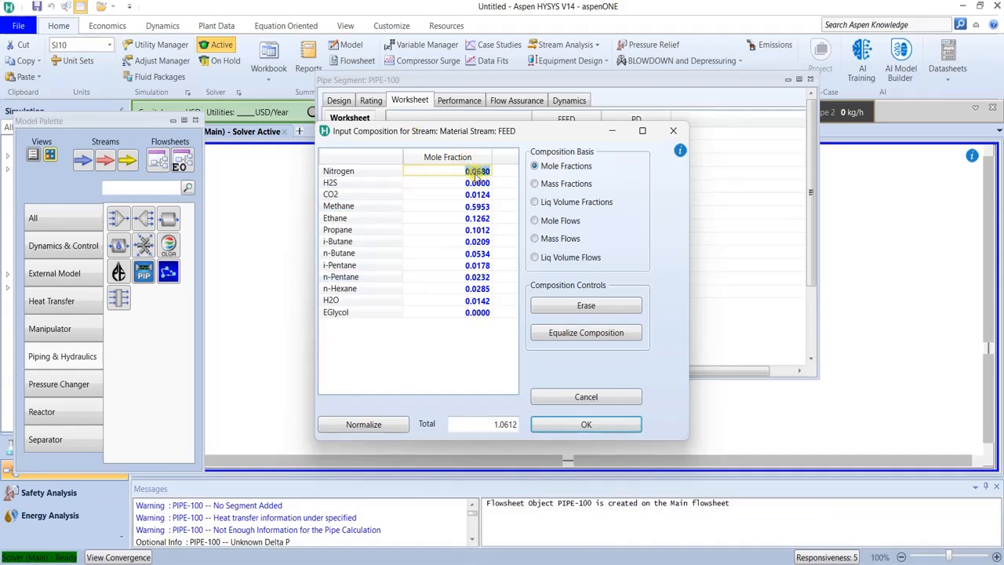
{"action": "left_click", "coordinate": [476, 173]}
{"action": "type", "text": "0"}
{"action": "key", "text": "Return"}
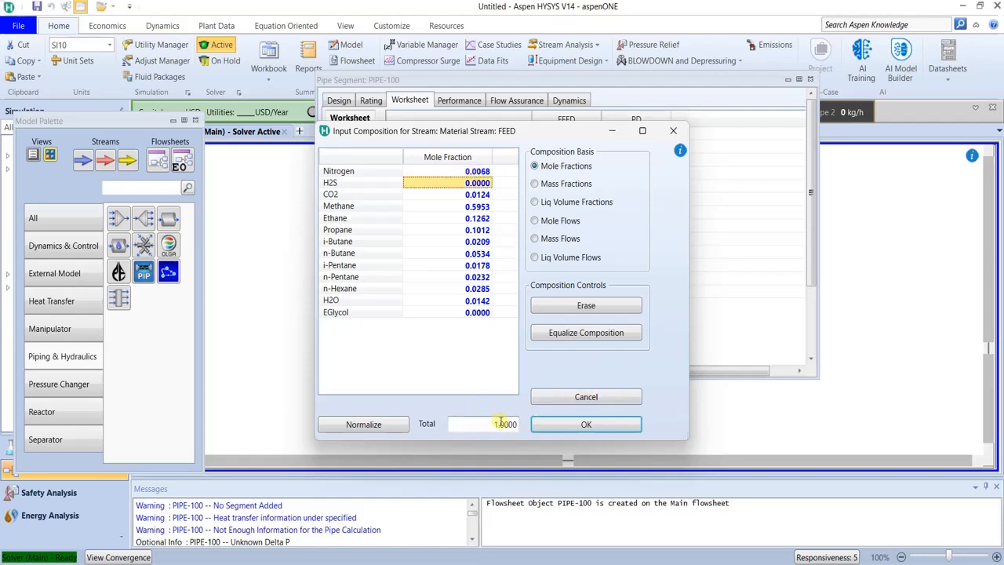
{"action": "left_click", "coordinate": [581, 423]}
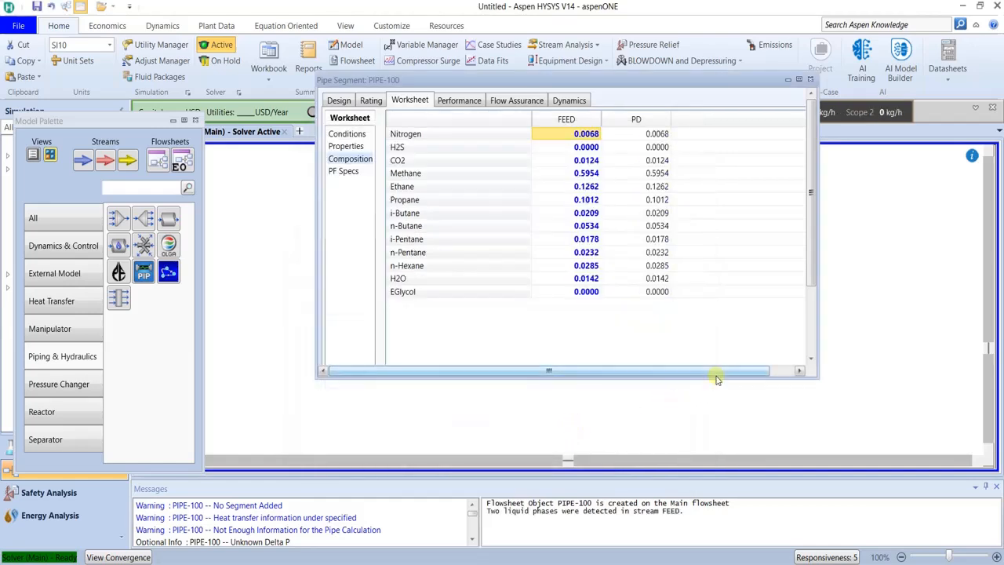
{"action": "left_click_drag", "start_coordinate": [718, 378], "coordinate": [721, 462]}
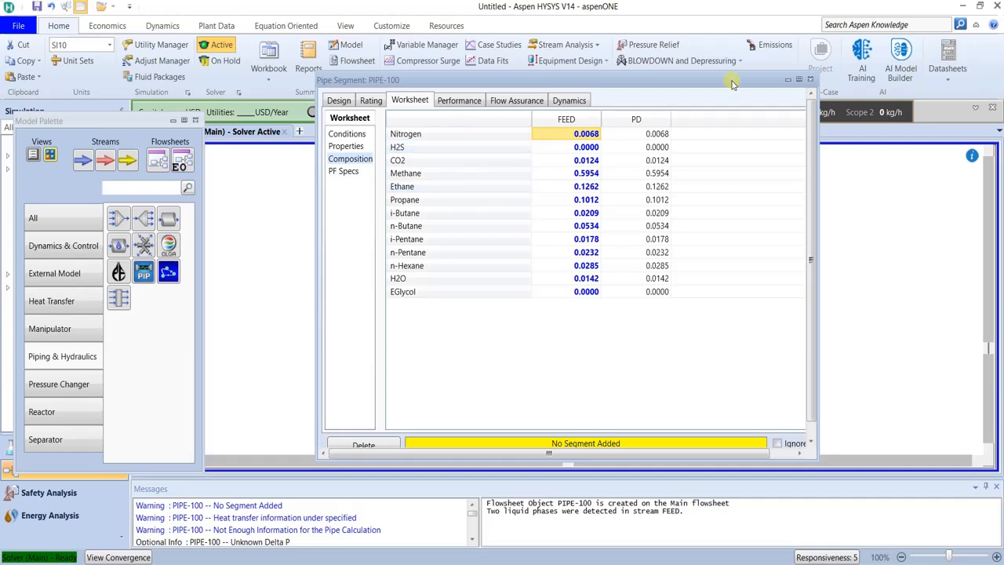
{"action": "left_click", "coordinate": [811, 81]}
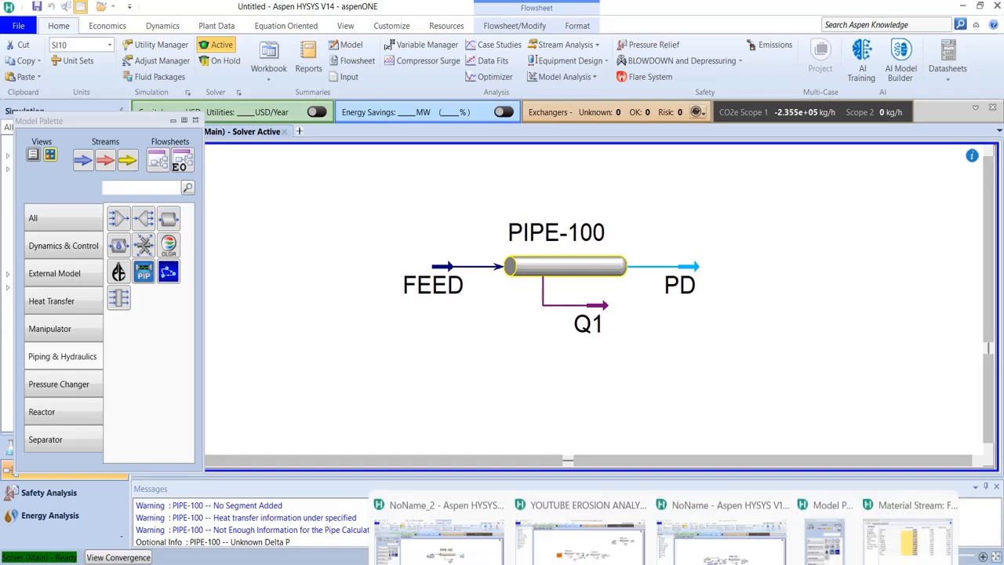
Switch to the erosion model, close the FEED GAS stream and open the properties of PIPE-100.
{"action": "left_click", "coordinate": [549, 528]}
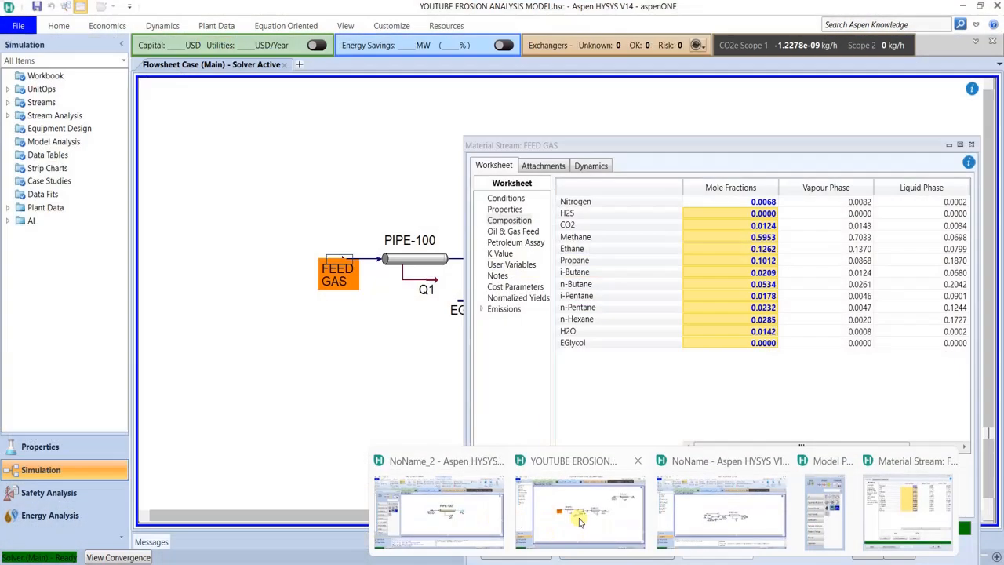
{"action": "left_click", "coordinate": [581, 521]}
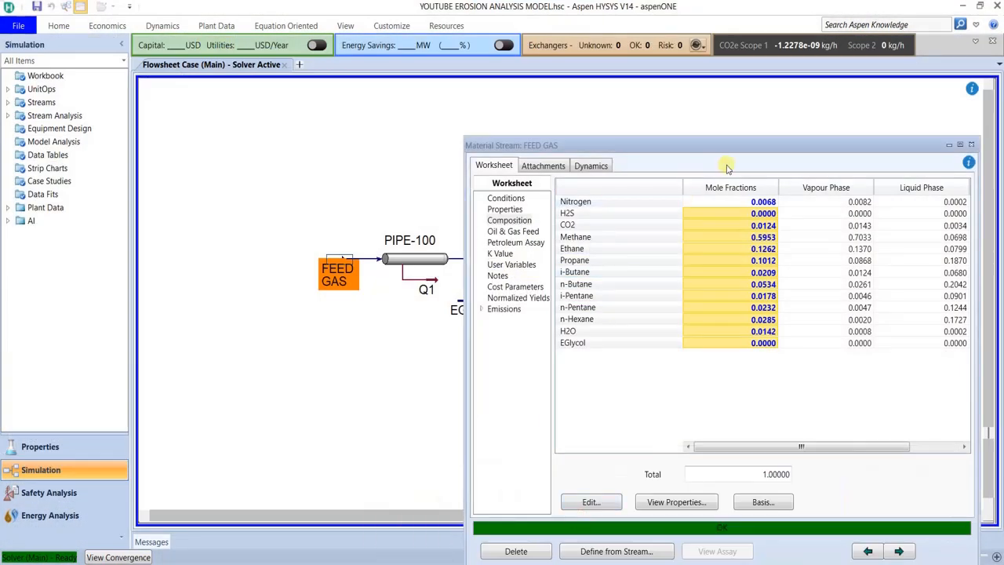
{"action": "left_click_drag", "start_coordinate": [734, 147], "coordinate": [433, 132]}
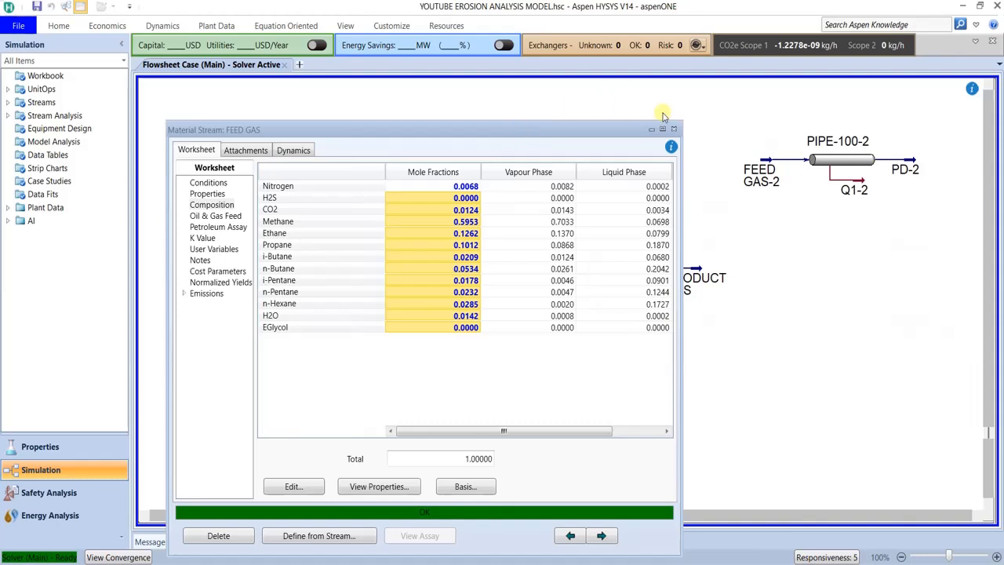
{"action": "left_click", "coordinate": [672, 130]}
{"action": "left_click", "coordinate": [518, 166]}
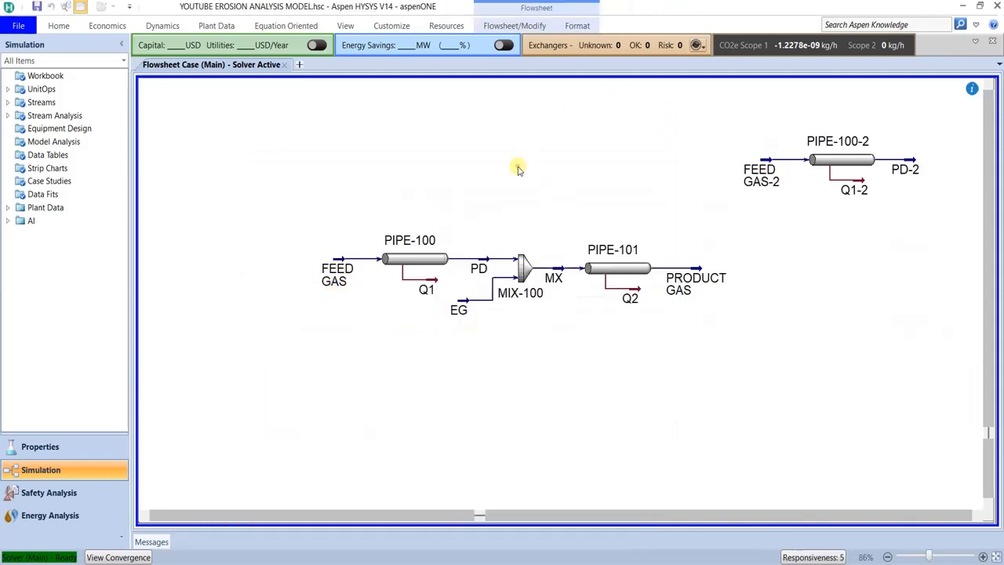
{"action": "left_click", "coordinate": [434, 260]}
{"action": "double_click", "coordinate": [432, 255]}
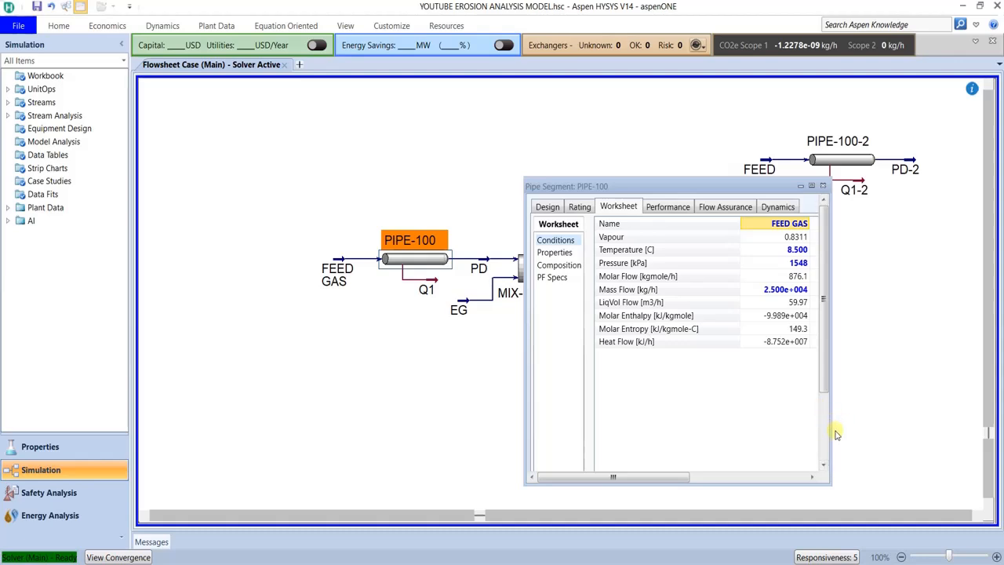
Examine the reference PIPE-100's worksheet conditions, design settings and segment sizing in its enlarged window.
{"action": "left_click_drag", "start_coordinate": [831, 429], "coordinate": [939, 427]}
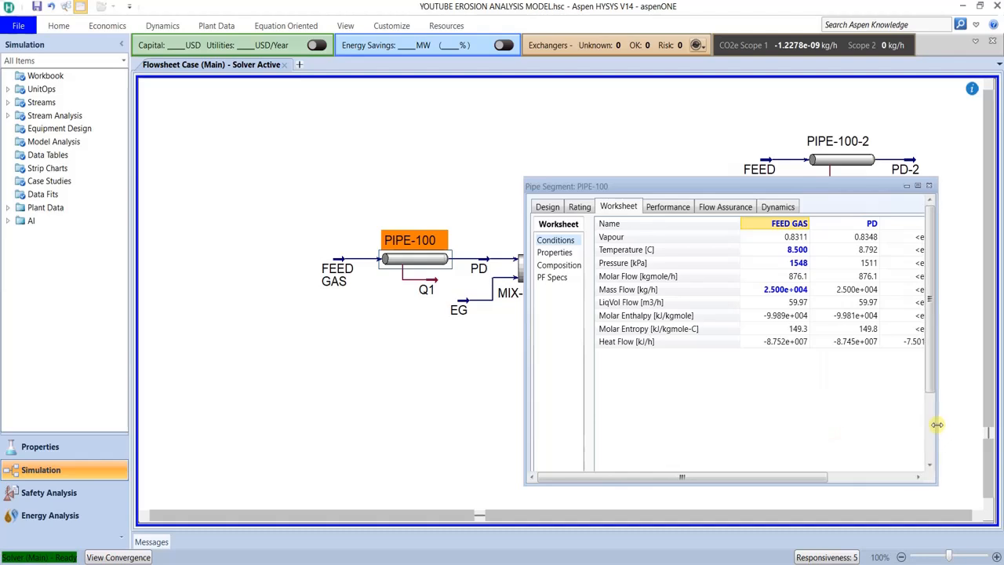
{"action": "left_click_drag", "start_coordinate": [833, 187], "coordinate": [607, 137]}
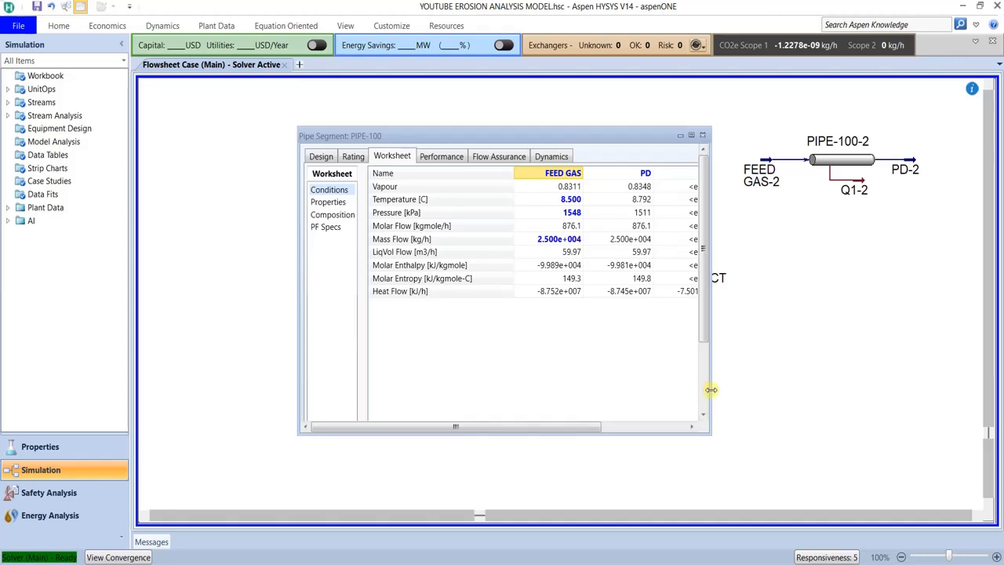
{"action": "left_click", "coordinate": [710, 391]}
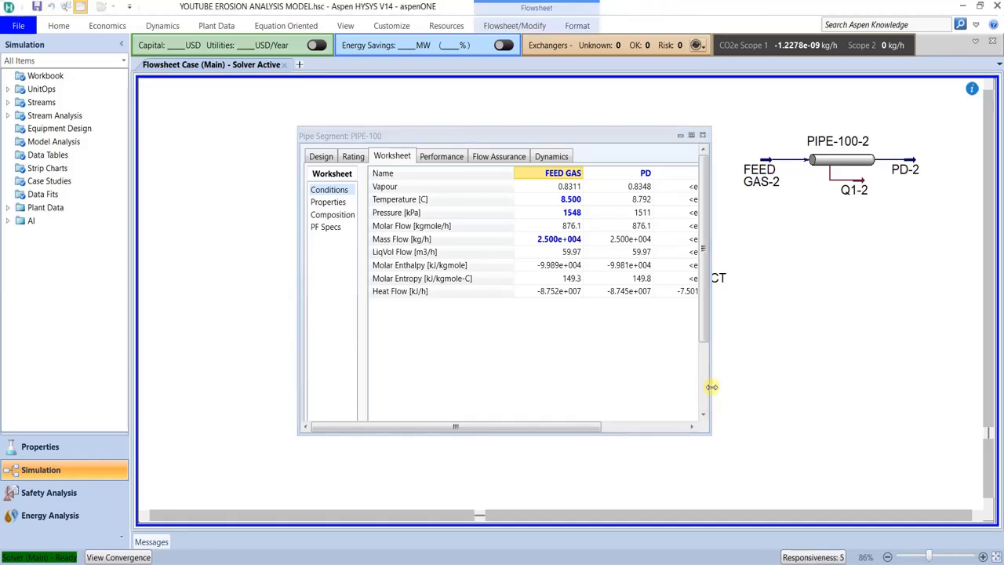
{"action": "left_click_drag", "start_coordinate": [710, 389], "coordinate": [845, 375]}
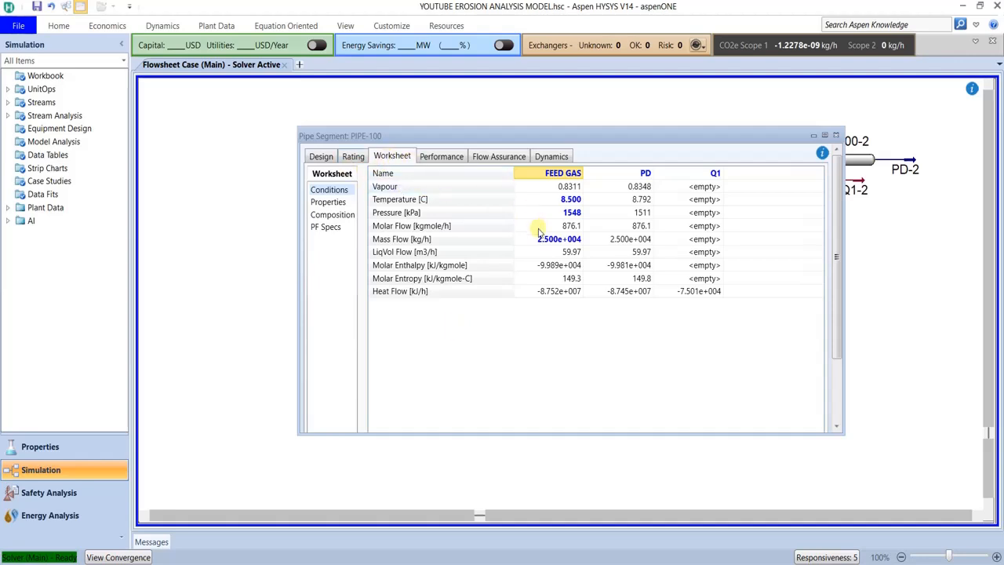
{"action": "left_click", "coordinate": [441, 156]}
{"action": "left_click", "coordinate": [391, 156]}
{"action": "left_click", "coordinate": [319, 156]}
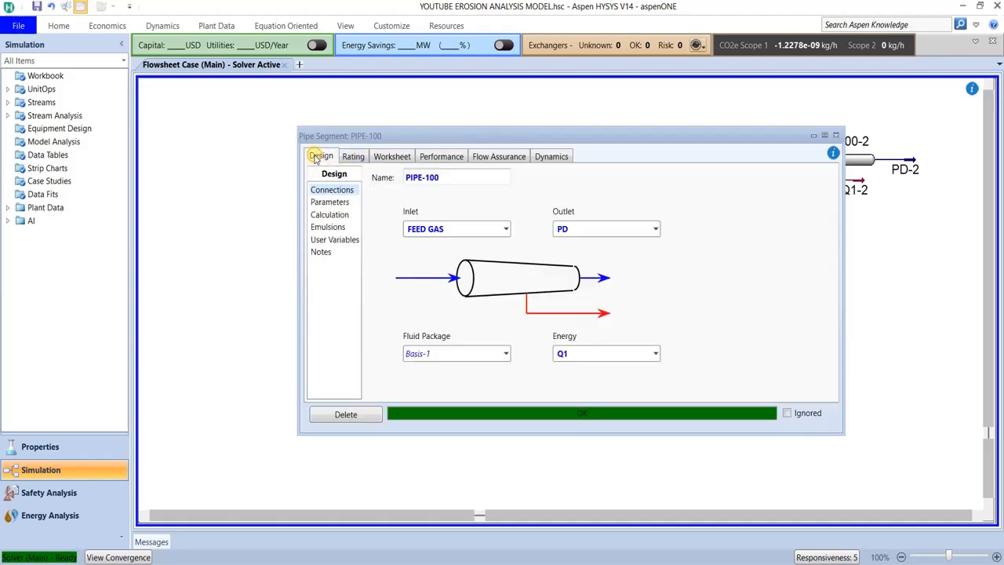
{"action": "left_click", "coordinate": [330, 202]}
{"action": "left_click", "coordinate": [362, 157]}
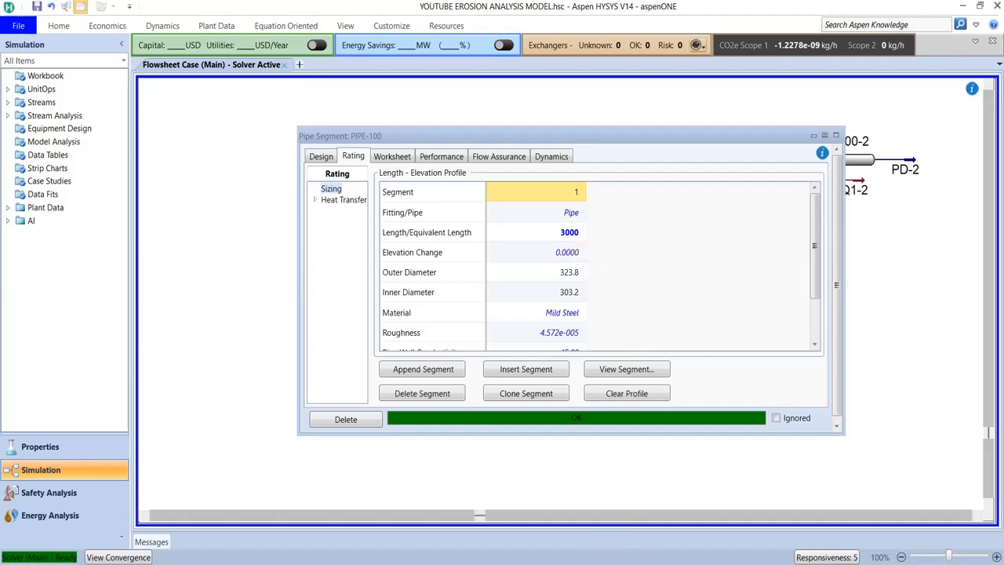
Return to the untitled case and append a segment to PIPE-100's length-elevation profile.
{"action": "mouse_move", "coordinate": [664, 564]}
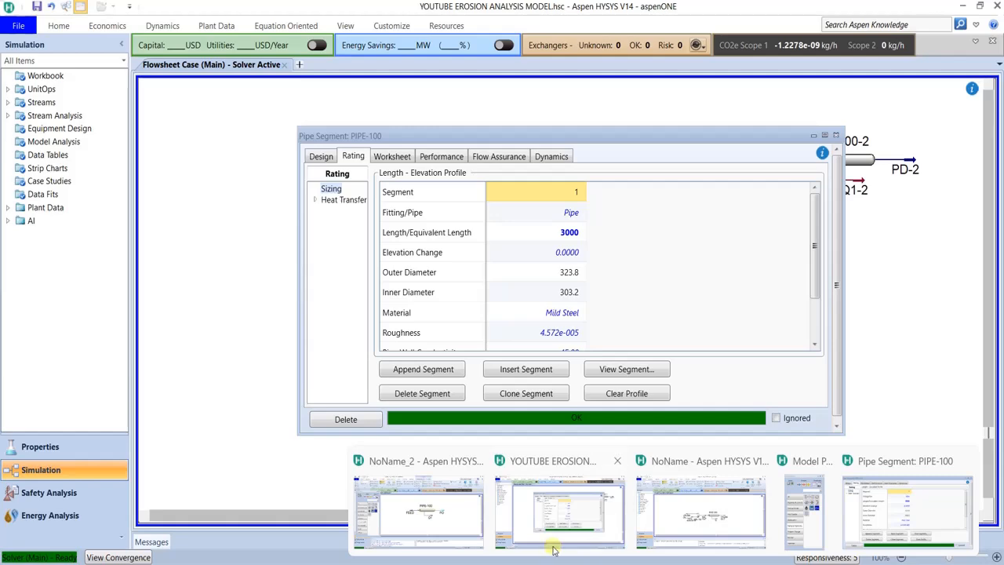
{"action": "left_click", "coordinate": [418, 510]}
{"action": "double_click", "coordinate": [564, 268]}
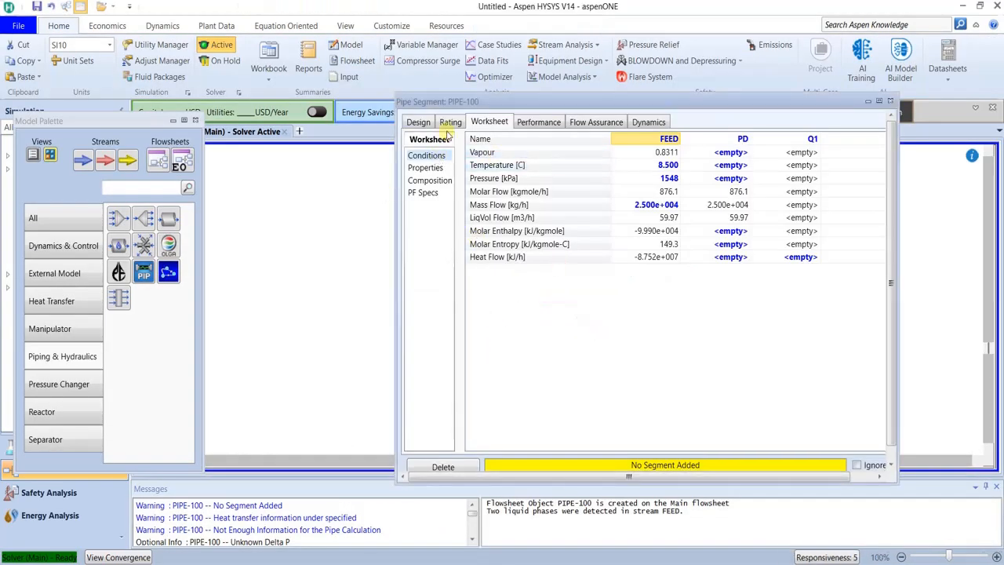
{"action": "left_click", "coordinate": [450, 124]}
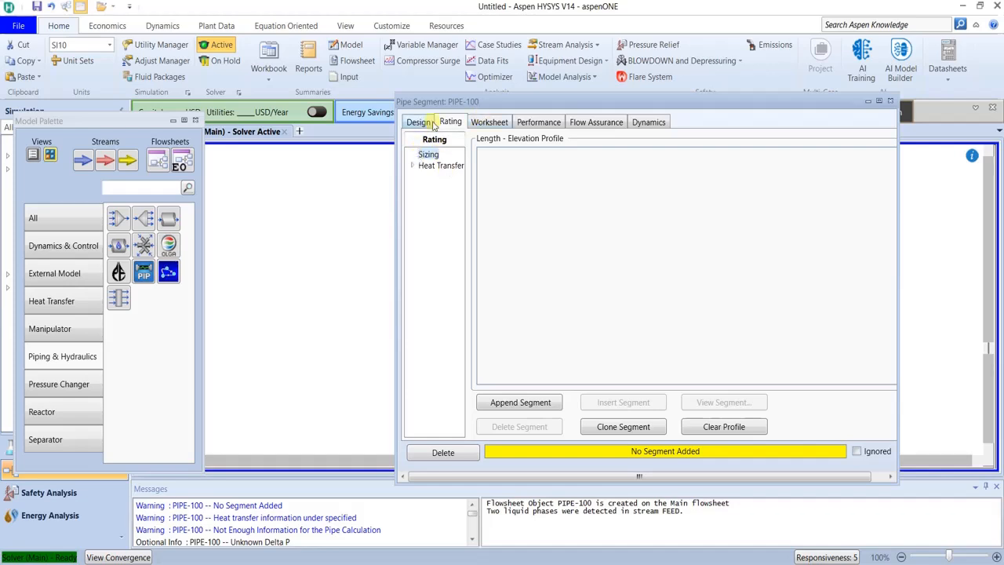
{"action": "left_click", "coordinate": [511, 402]}
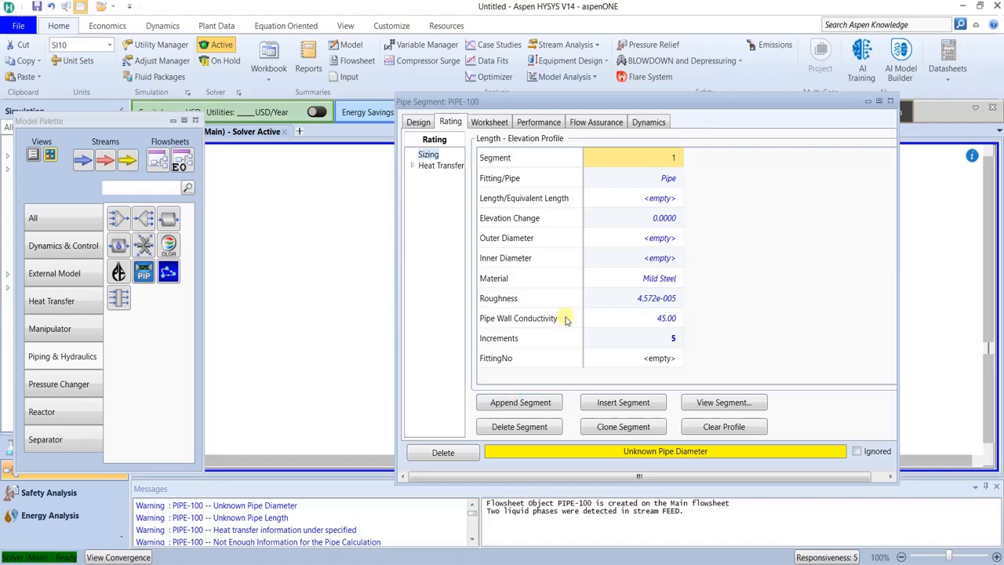
Set the length of PIPE-100's segment 1 to 3000 m and check the erosion model's sizing for reference.
{"action": "left_click", "coordinate": [655, 198]}
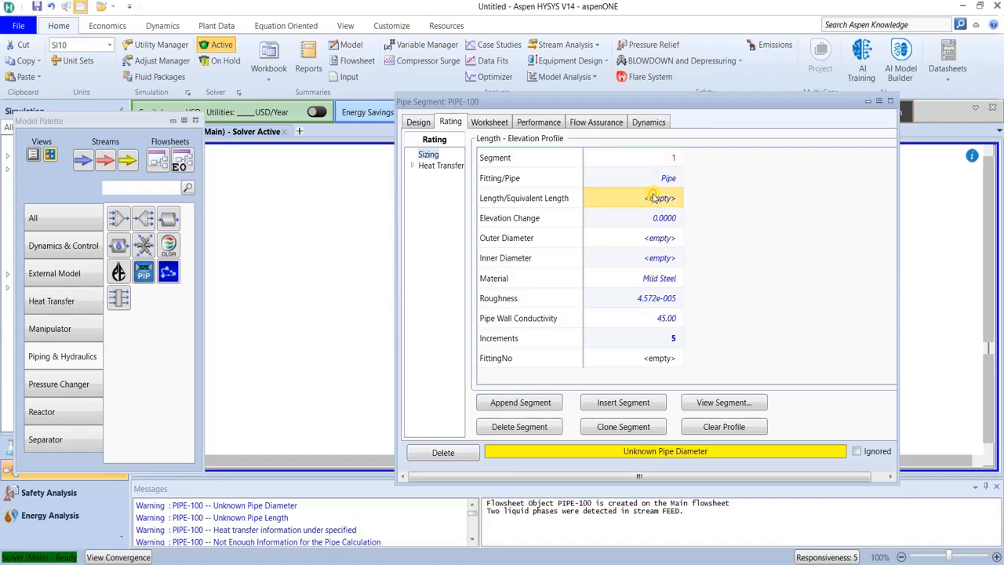
{"action": "type", "text": "3"}
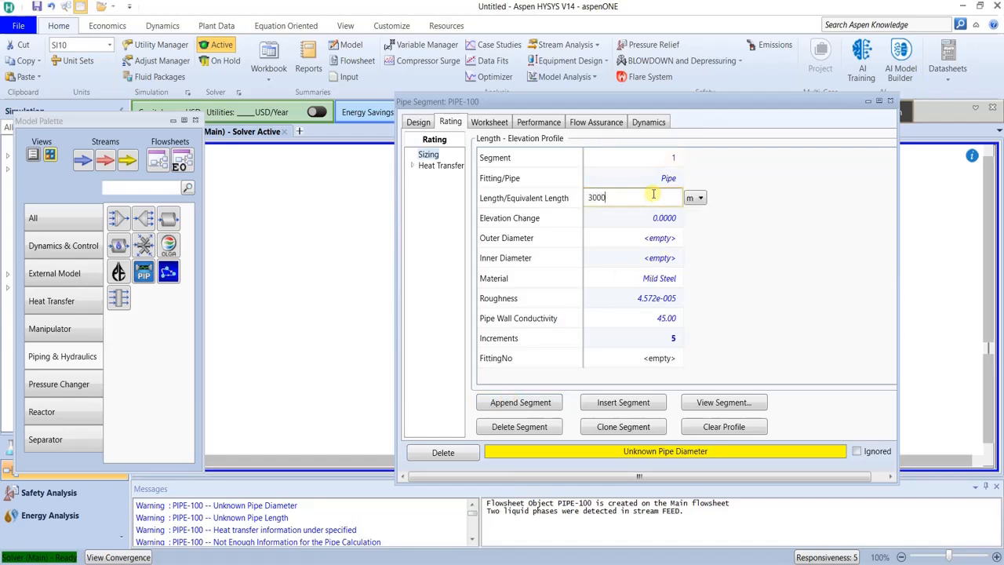
{"action": "type", "text": "000"}
{"action": "key", "text": "Return"}
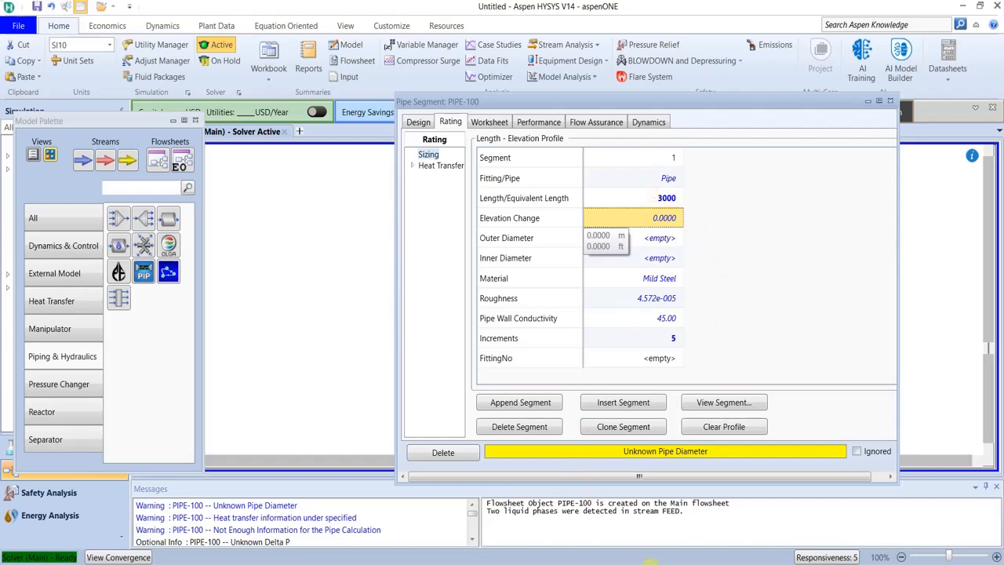
{"action": "mouse_move", "coordinate": [650, 564]}
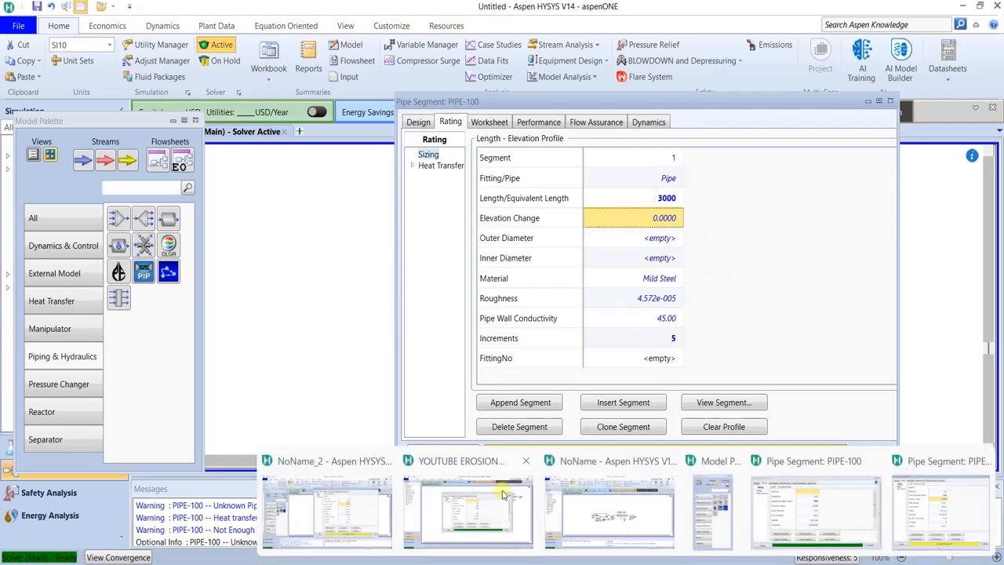
{"action": "mouse_move", "coordinate": [504, 494]}
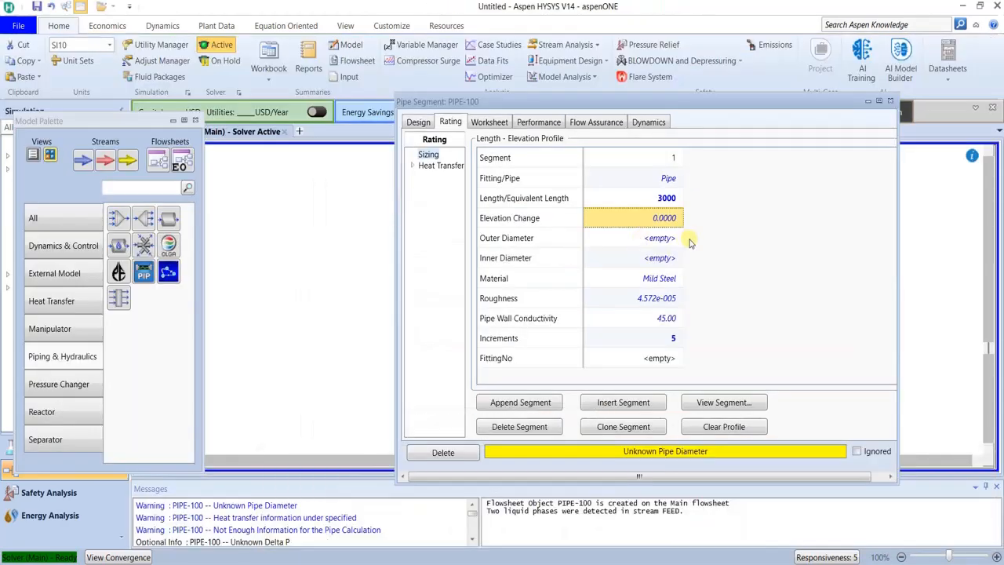
Set the pipe schedule of PIPE-100's segment 1 to Schedule 40 and close its pipe parameters.
{"action": "left_click", "coordinate": [672, 239]}
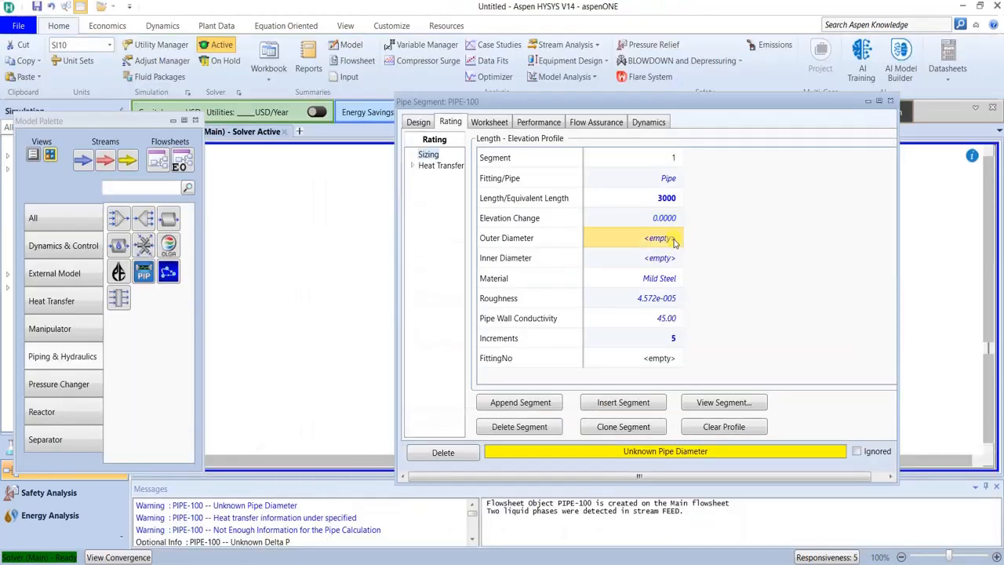
{"action": "left_click", "coordinate": [673, 238]}
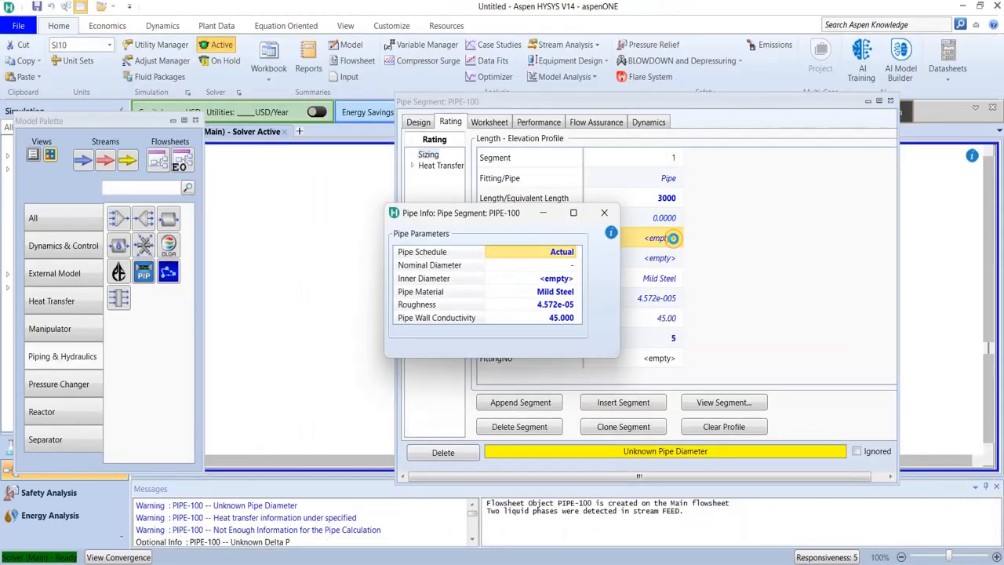
{"action": "left_click", "coordinate": [574, 253]}
{"action": "left_click", "coordinate": [575, 254]}
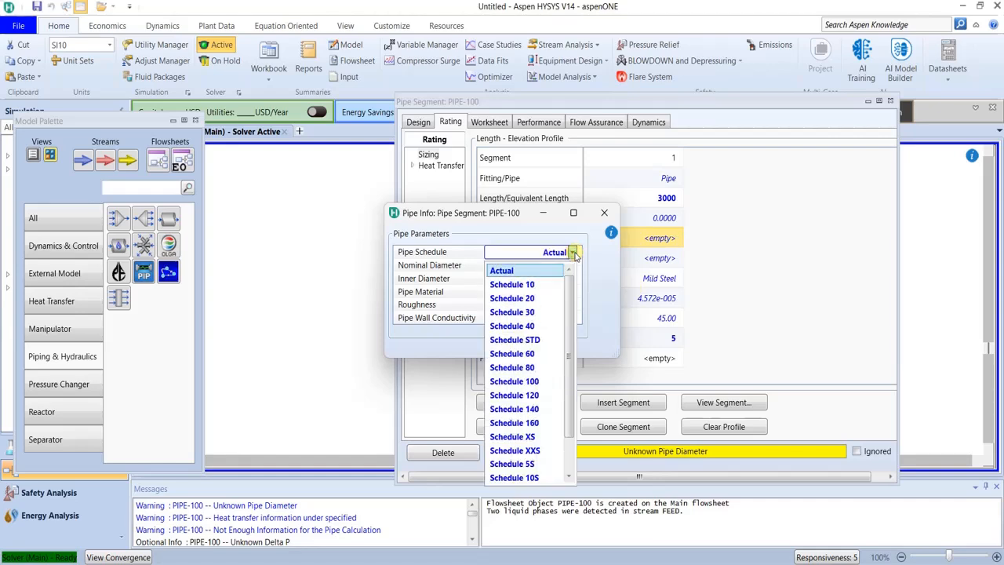
{"action": "left_click", "coordinate": [590, 270]}
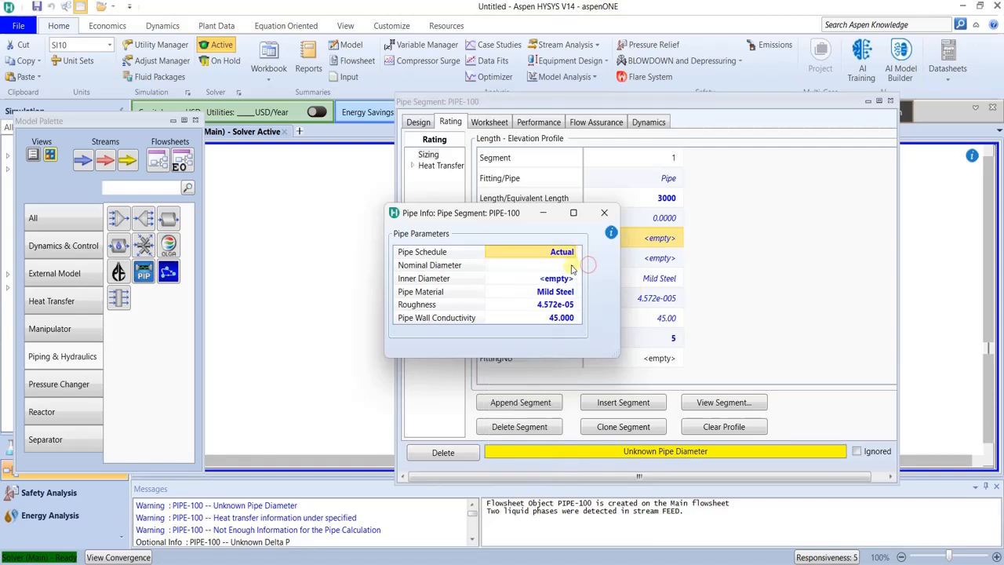
{"action": "left_click", "coordinate": [571, 269]}
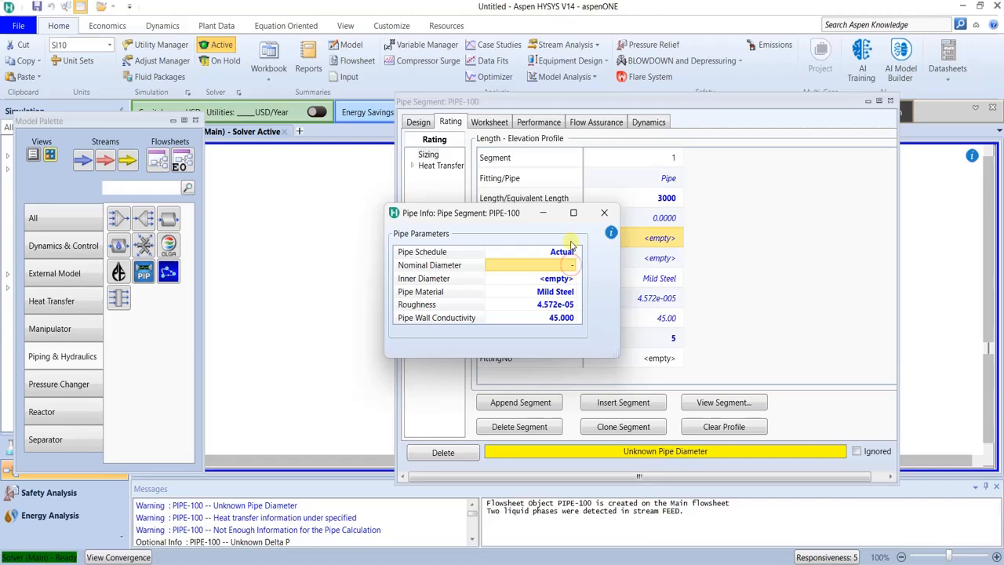
{"action": "left_click", "coordinate": [574, 252]}
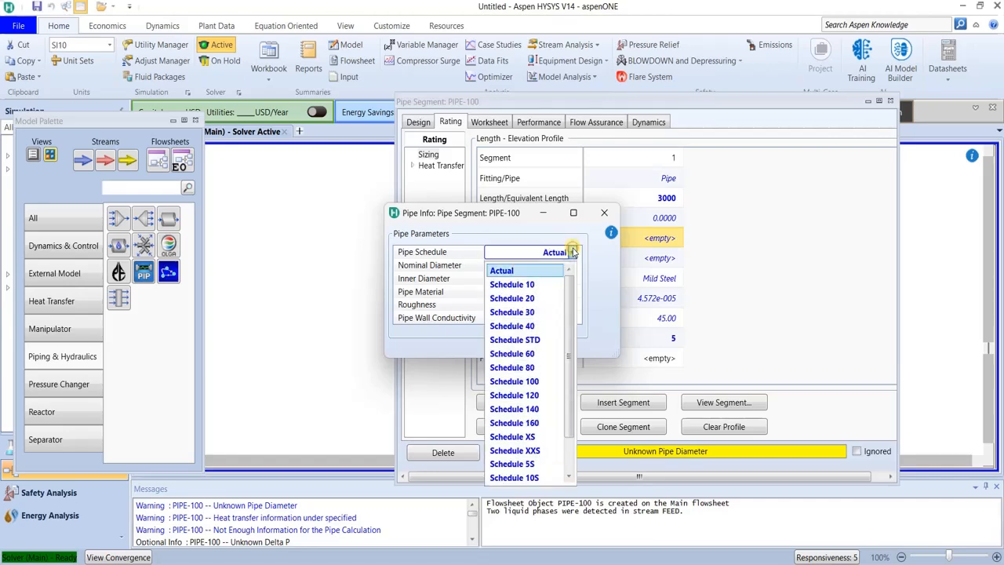
{"action": "left_click", "coordinate": [530, 329]}
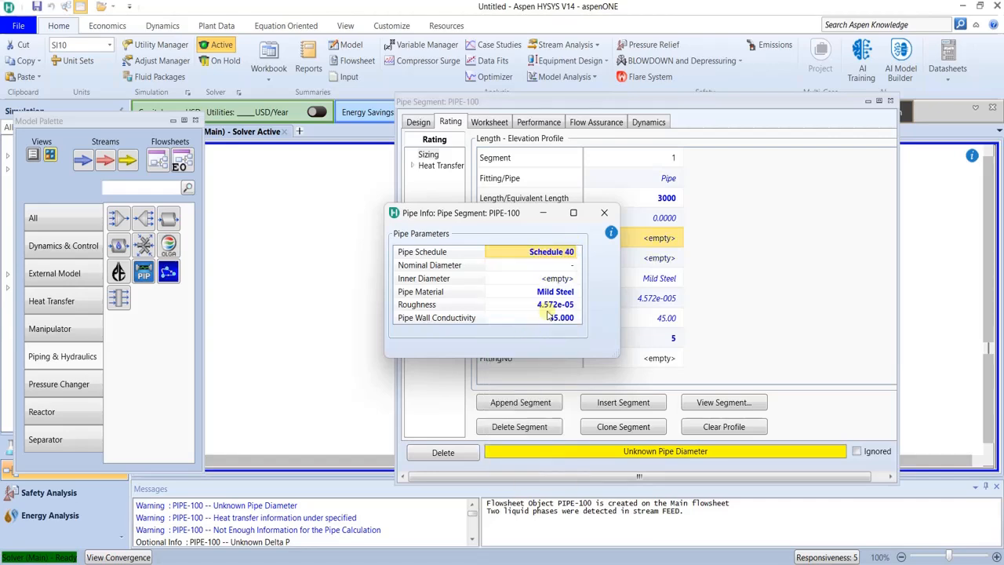
{"action": "left_click", "coordinate": [604, 211]}
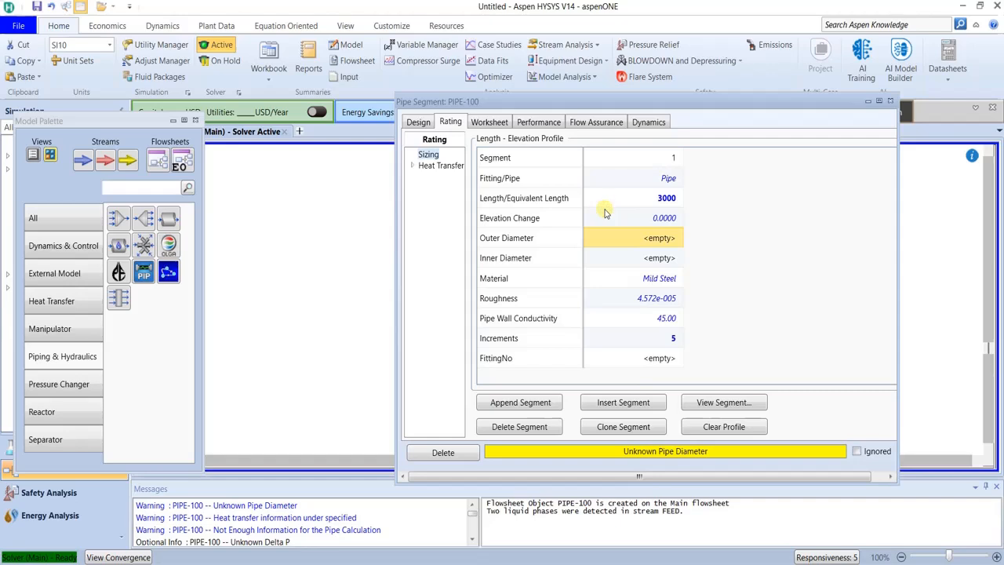
Reopen the pipe parameters of segment 1, set the nominal diameter to 300 mm and close them.
{"action": "double_click", "coordinate": [661, 237]}
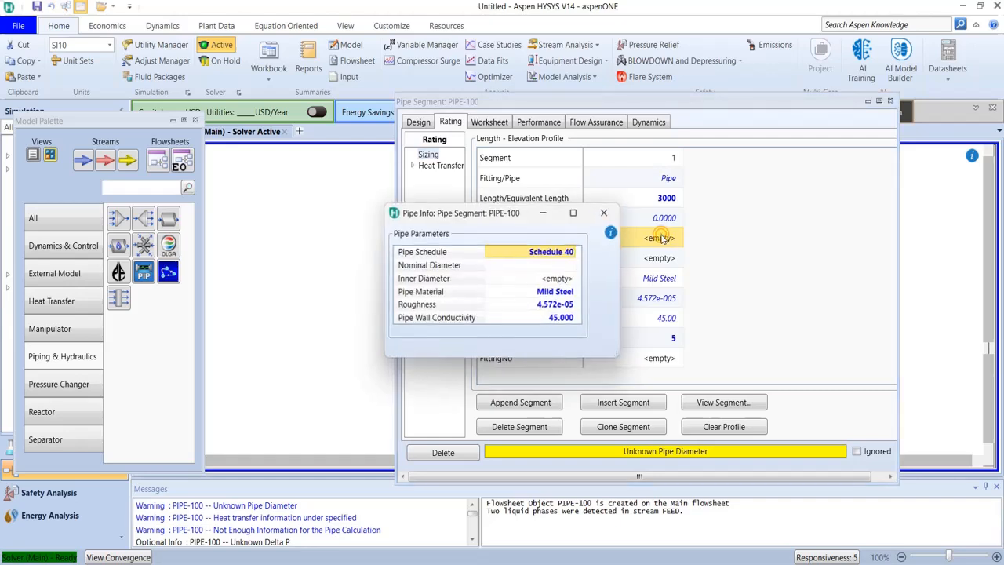
{"action": "left_click", "coordinate": [573, 267]}
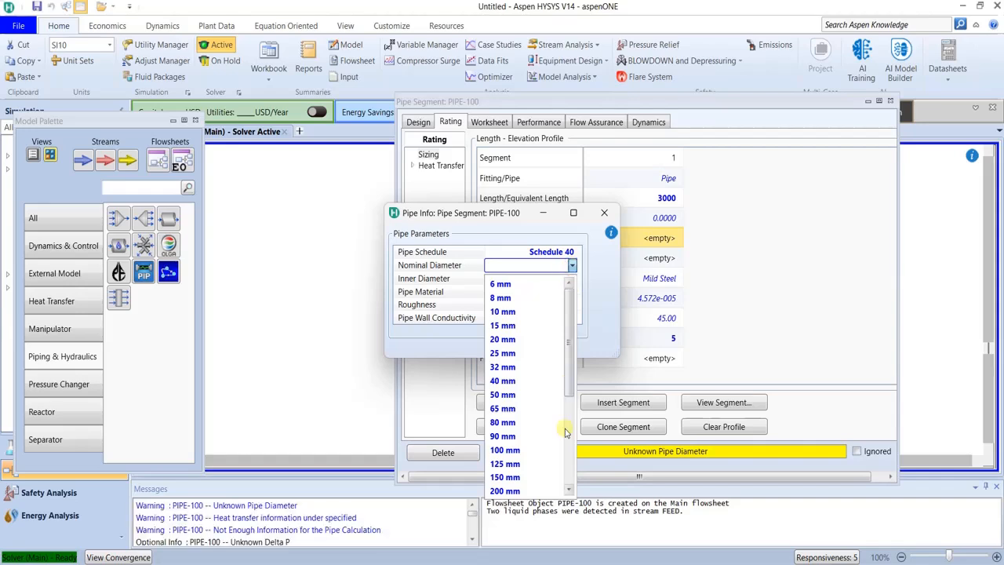
{"action": "left_click", "coordinate": [571, 465]}
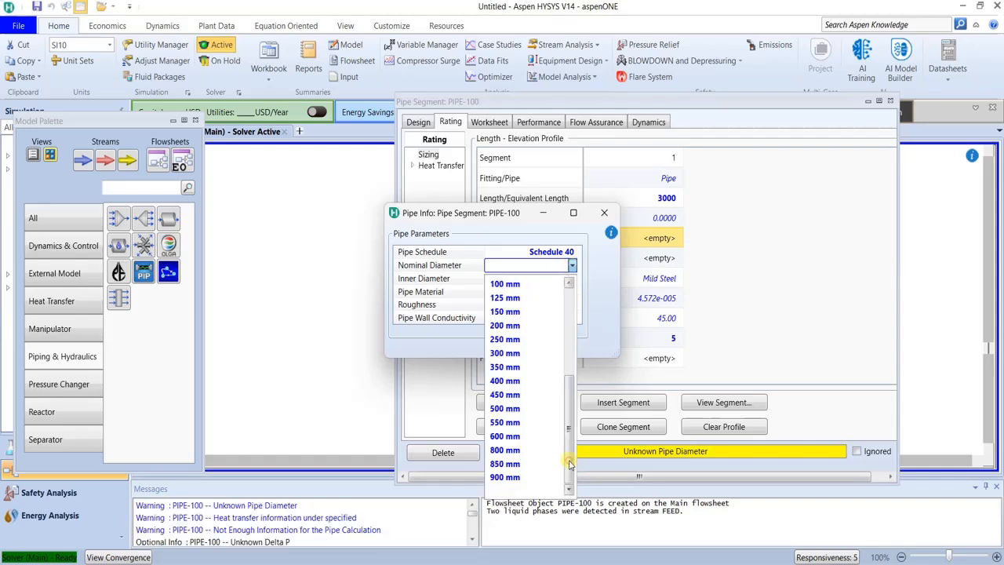
{"action": "left_click", "coordinate": [568, 339]}
{"action": "left_click", "coordinate": [569, 489]}
{"action": "left_click", "coordinate": [569, 489]}
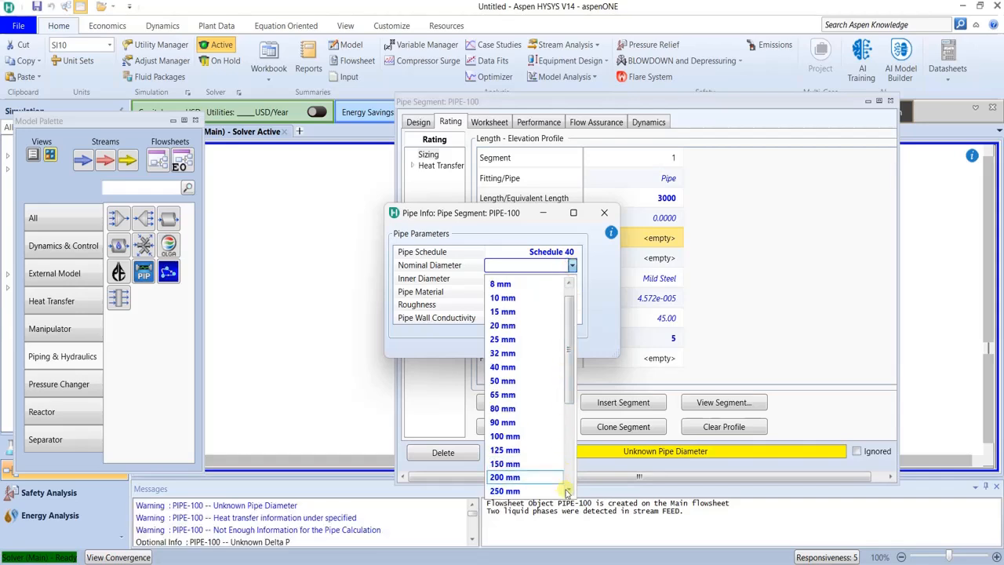
{"action": "left_click", "coordinate": [569, 489]}
{"action": "left_click", "coordinate": [569, 488]}
{"action": "scroll", "coordinate": [543, 486], "scroll_direction": "down", "scroll_amount": 1}
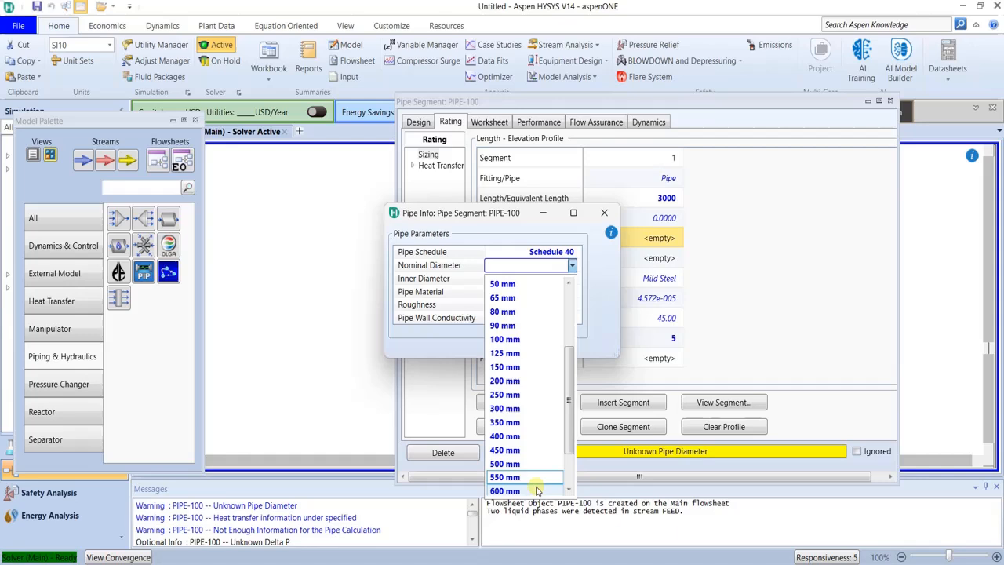
{"action": "left_click", "coordinate": [528, 409]}
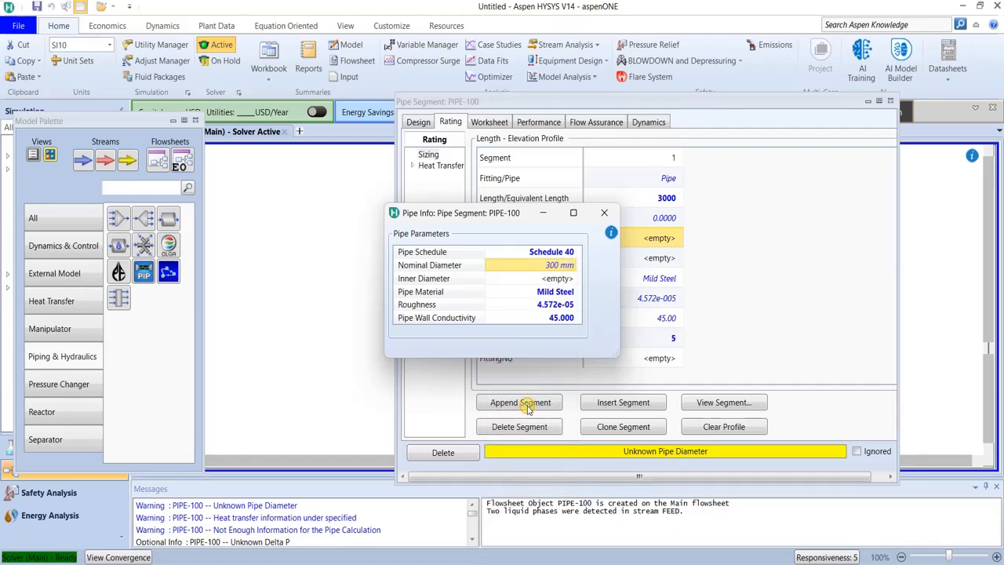
{"action": "left_click", "coordinate": [601, 212]}
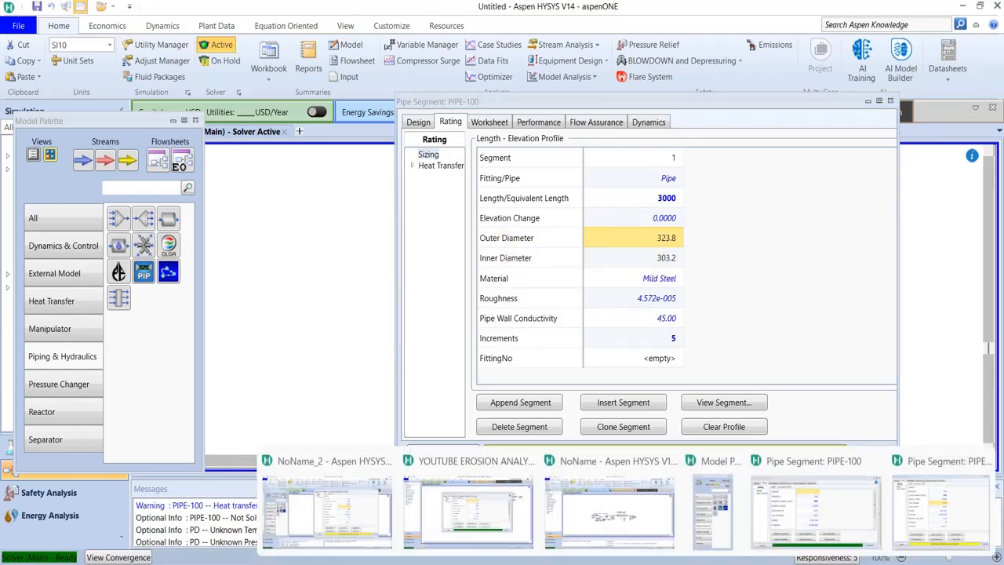
Switch to the erosion model and check the reference PIPE-100's schedule and nominal diameter in its pipe parameters.
{"action": "left_click", "coordinate": [470, 522]}
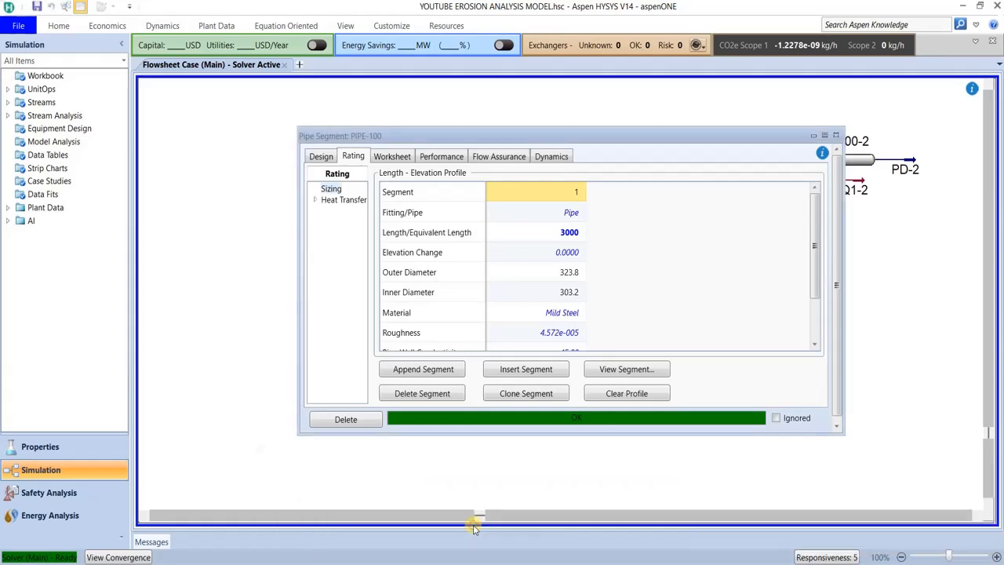
{"action": "left_click", "coordinate": [574, 273]}
{"action": "double_click", "coordinate": [574, 273]}
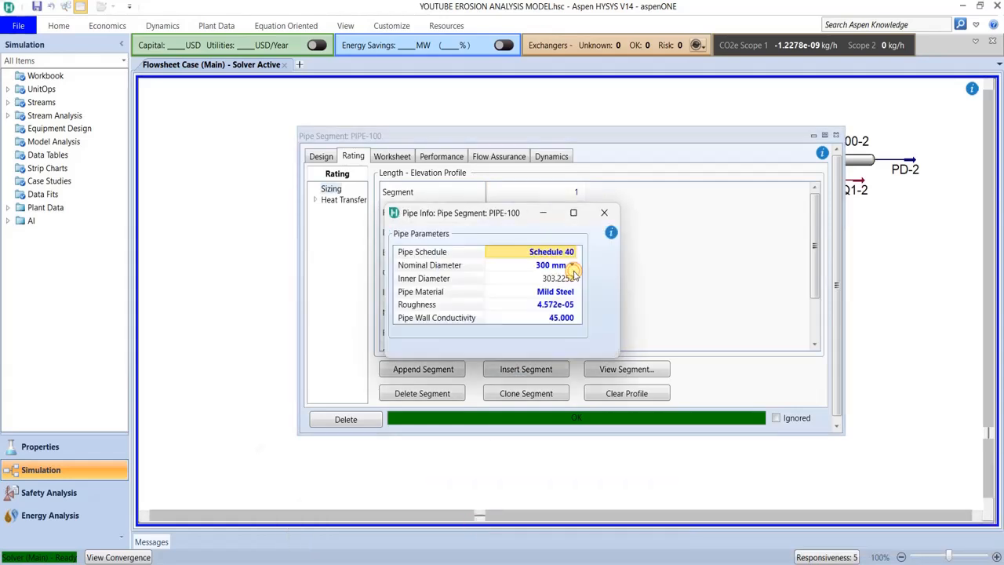
{"action": "left_click", "coordinate": [573, 267]}
{"action": "left_click", "coordinate": [574, 270]}
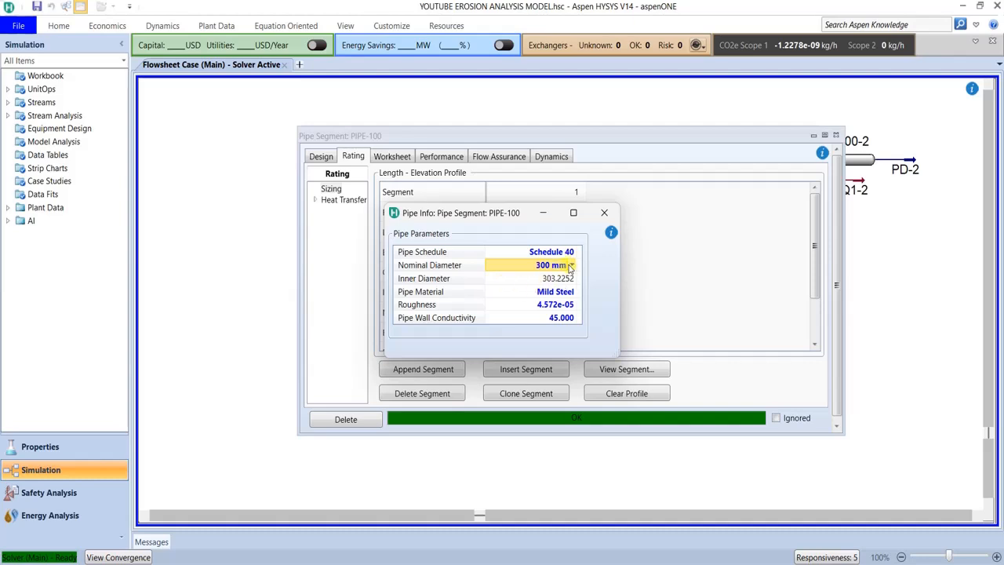
{"action": "left_click", "coordinate": [604, 213]}
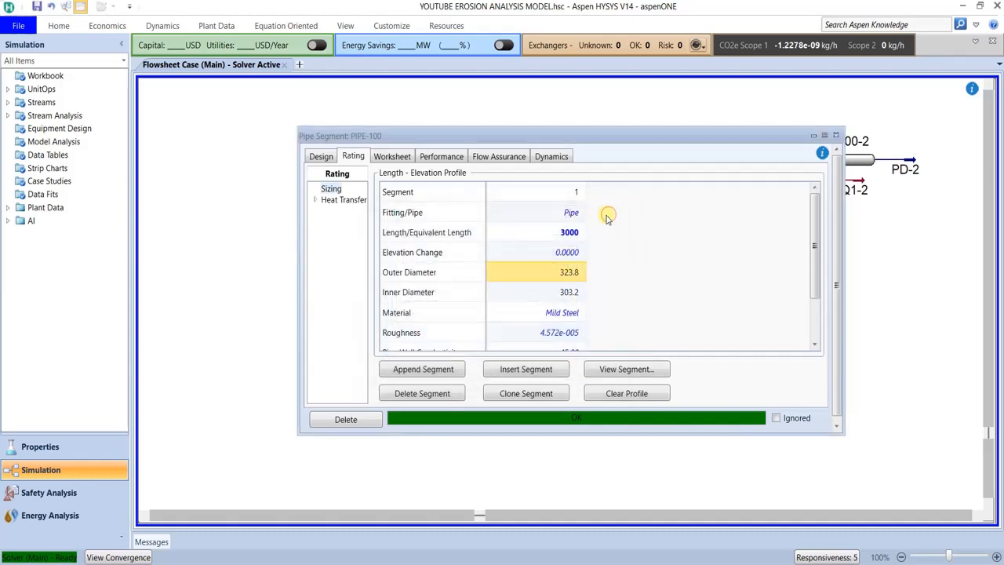
{"action": "double_click", "coordinate": [581, 272]}
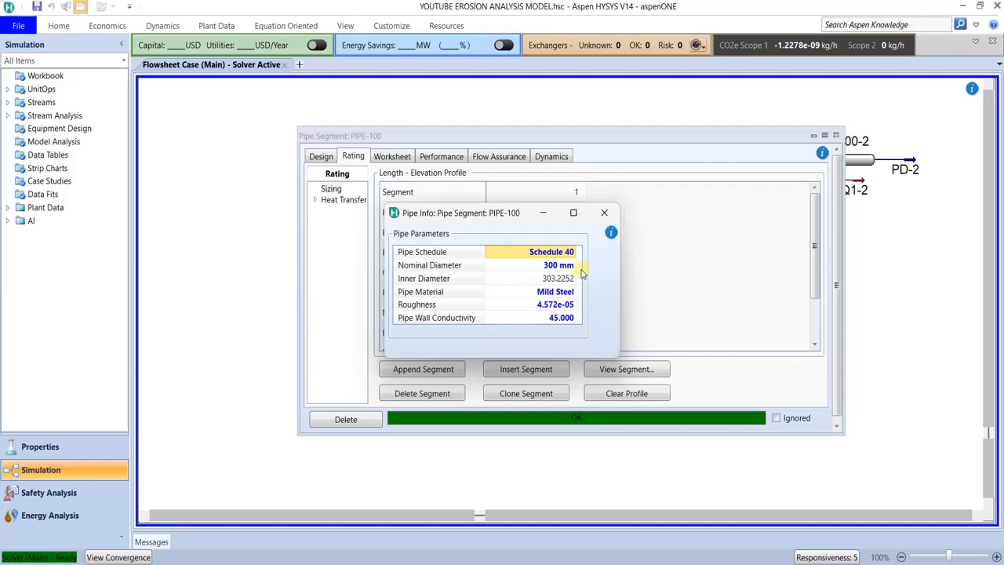
{"action": "left_click", "coordinate": [604, 213]}
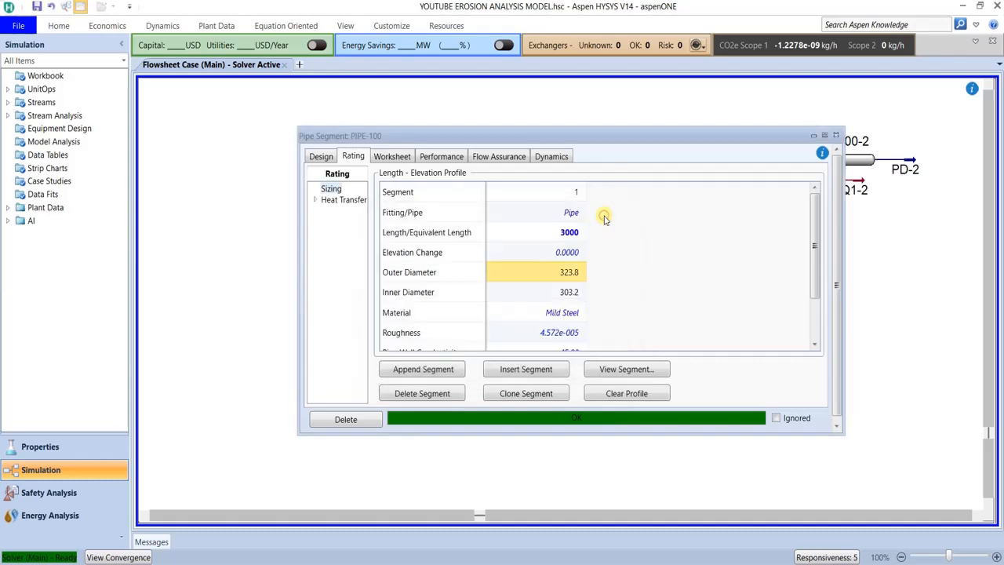
Examine the reference PIPE-100's heat loss and heat transfer coefficient estimation settings, and close its properties.
{"action": "left_click", "coordinate": [339, 201]}
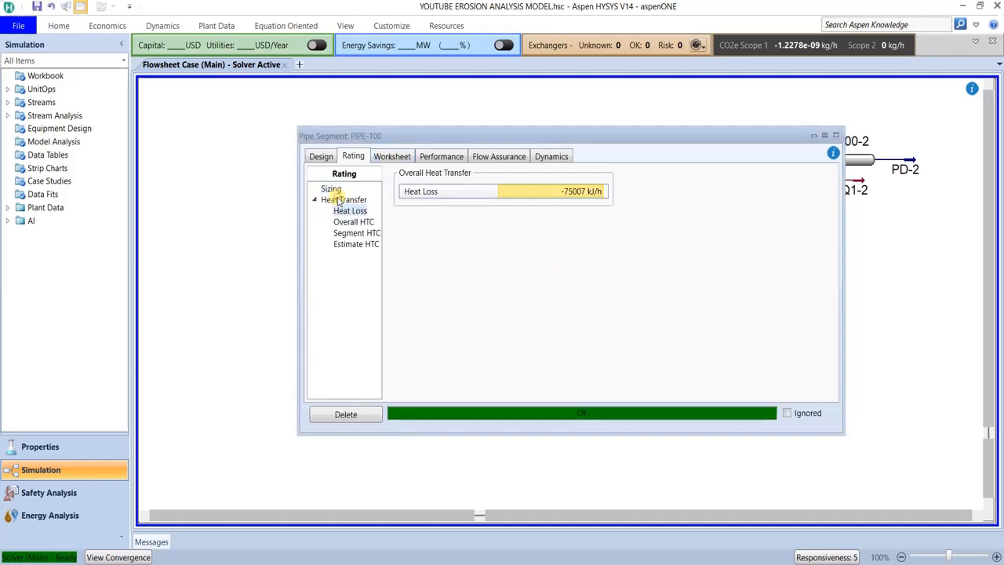
{"action": "left_click", "coordinate": [354, 244]}
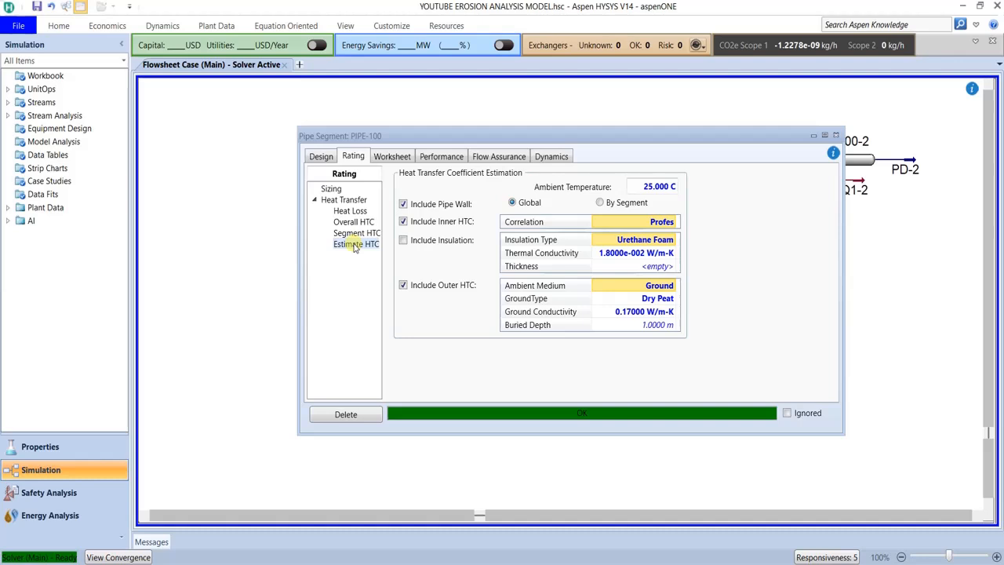
{"action": "left_click", "coordinate": [838, 137]}
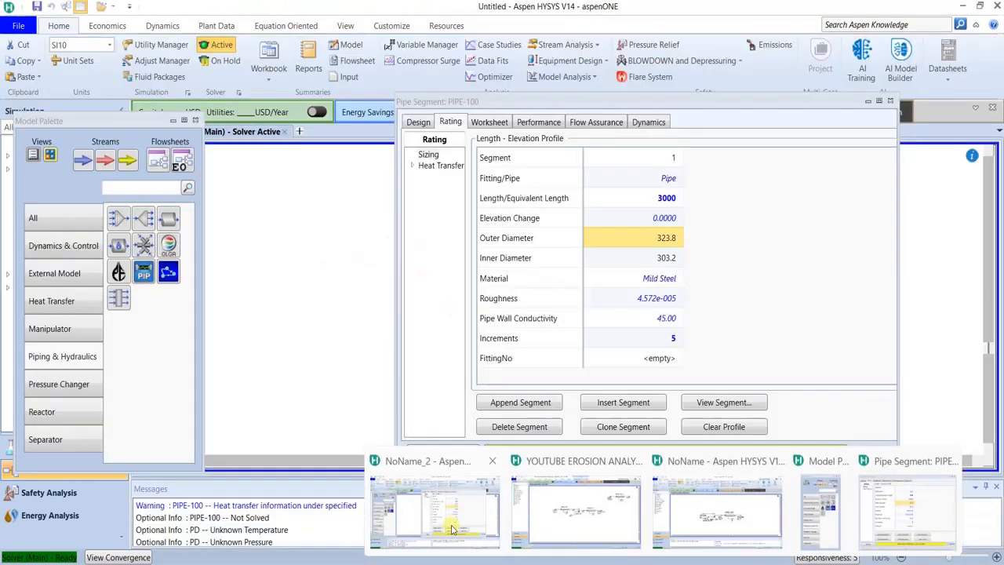
Return to the untitled case and set the ambient temperature for PIPE-100's heat transfer coefficient estimation to 25 C.
{"action": "left_click", "coordinate": [452, 530]}
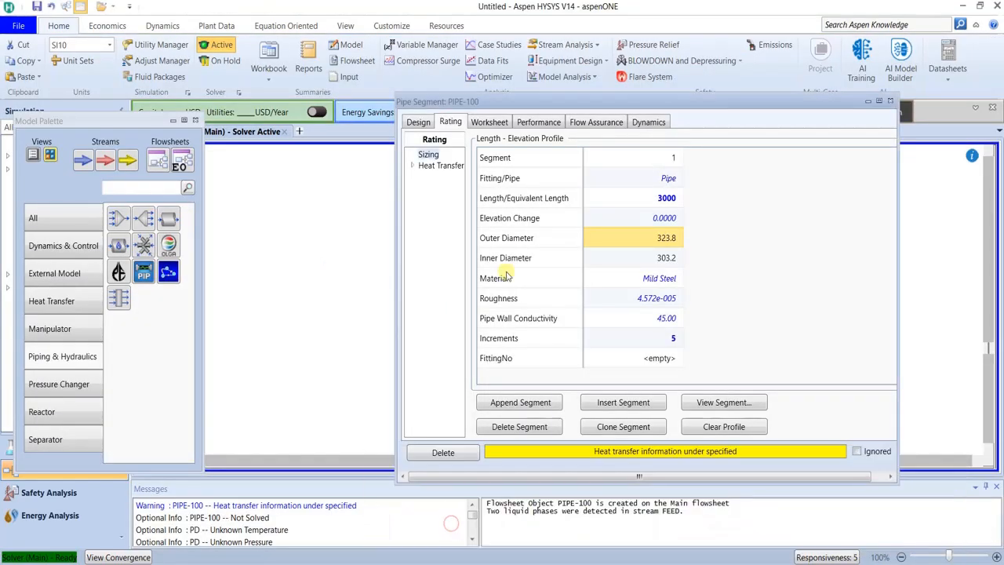
{"action": "left_click", "coordinate": [414, 166]}
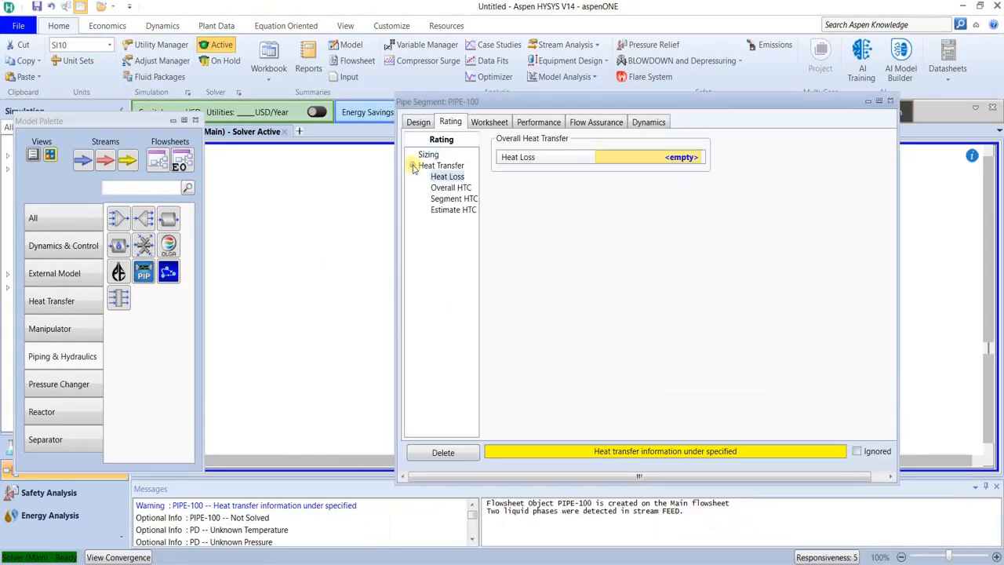
{"action": "left_click", "coordinate": [451, 210]}
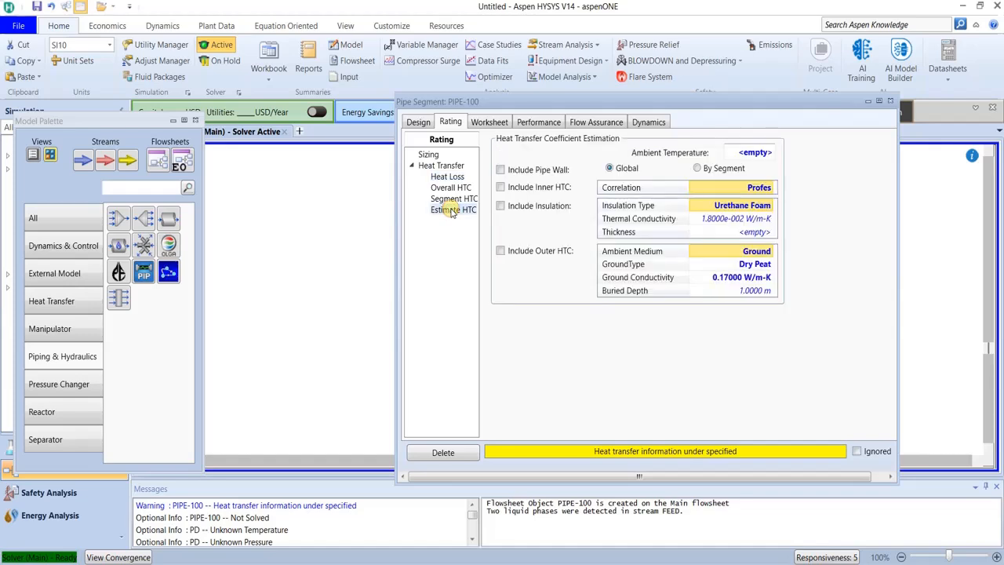
{"action": "left_click", "coordinate": [747, 153]}
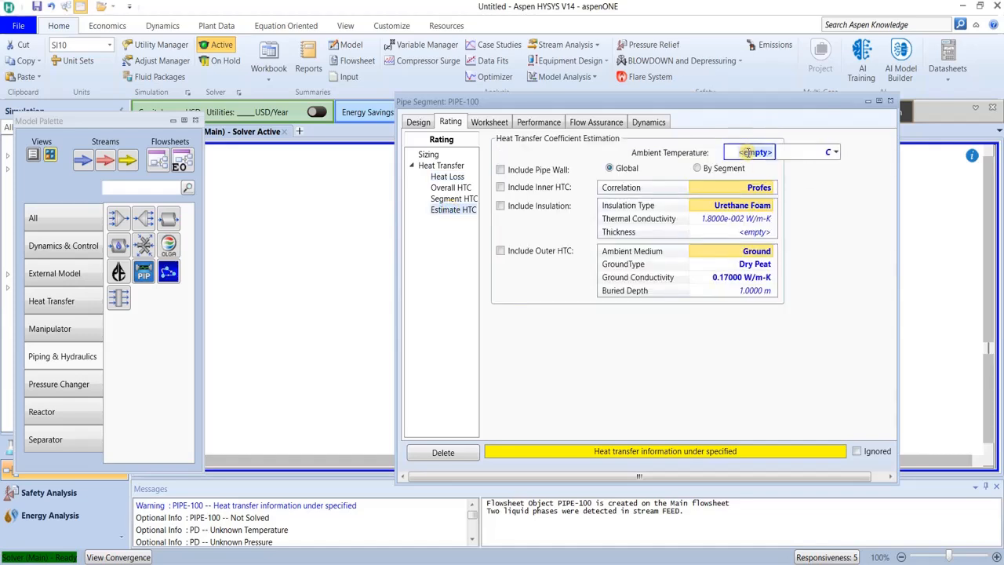
{"action": "type", "text": "25"}
{"action": "key", "text": "Return"}
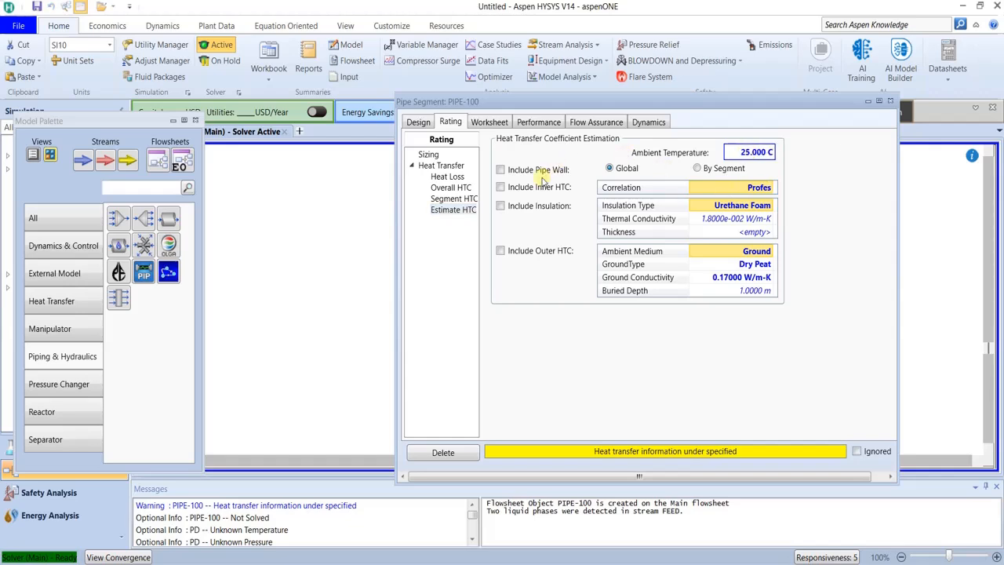
Include the pipe wall, inner HTC and outer HTC in PIPE-100's heat transfer estimation and close its properties.
{"action": "left_click", "coordinate": [501, 170]}
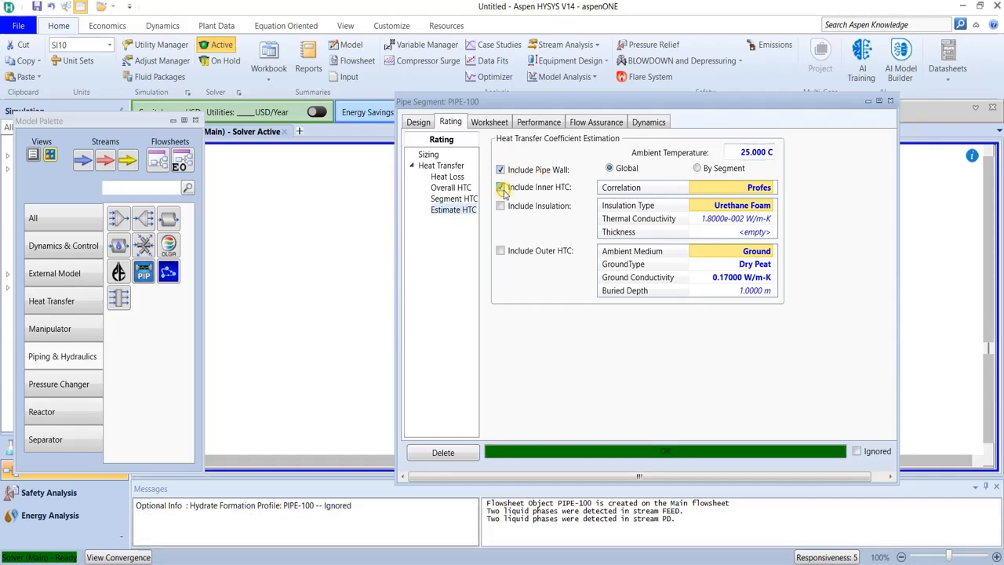
{"action": "left_click", "coordinate": [501, 251]}
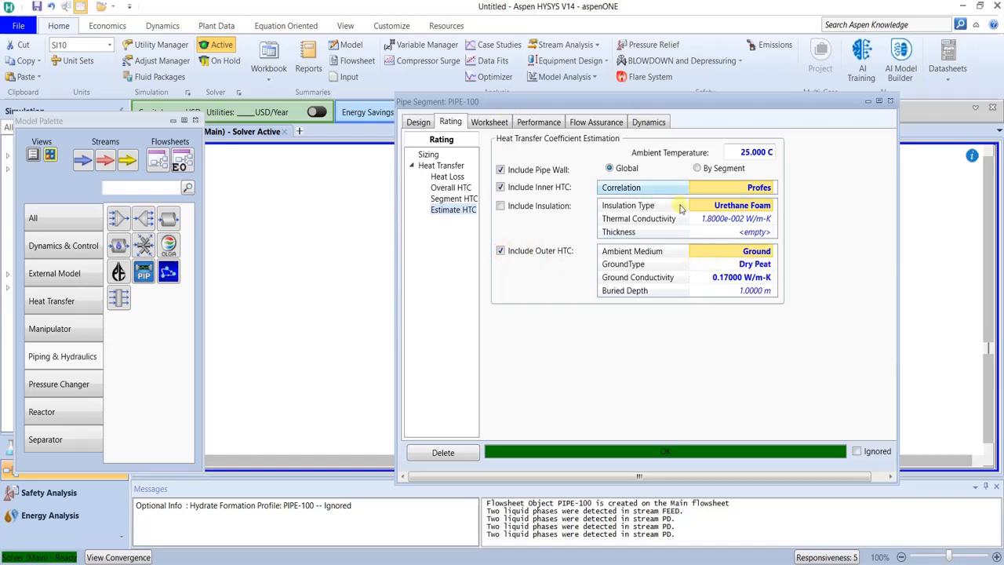
{"action": "left_click", "coordinate": [891, 103]}
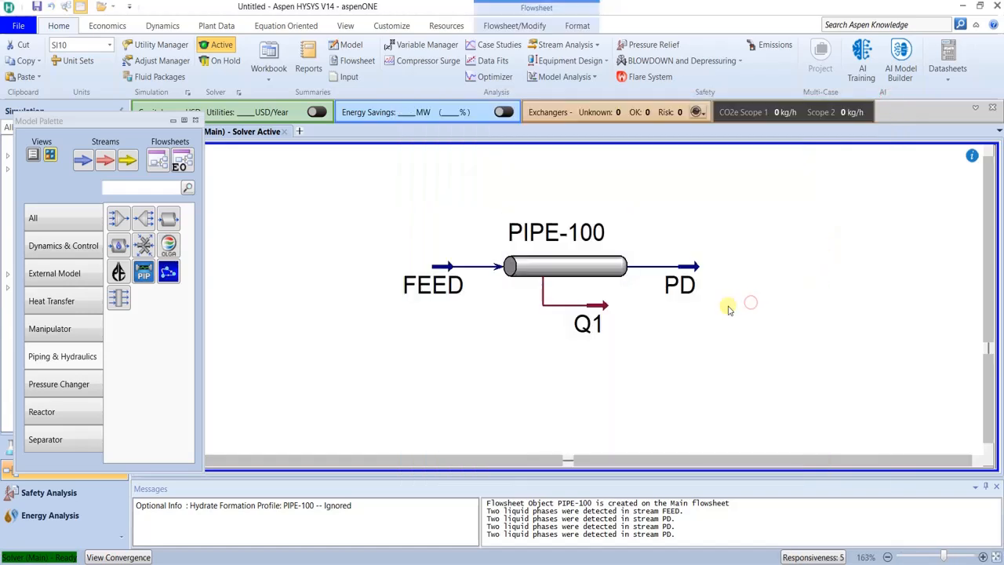
Shift PIPE-100 together with its FEED, PD and Q1 streams to the left on the flowsheet to free space beyond PD.
{"action": "mouse_move", "coordinate": [503, 254]}
{"action": "left_click_drag", "start_coordinate": [331, 196], "coordinate": [778, 352]}
{"action": "left_click_drag", "start_coordinate": [596, 334], "coordinate": [475, 341]}
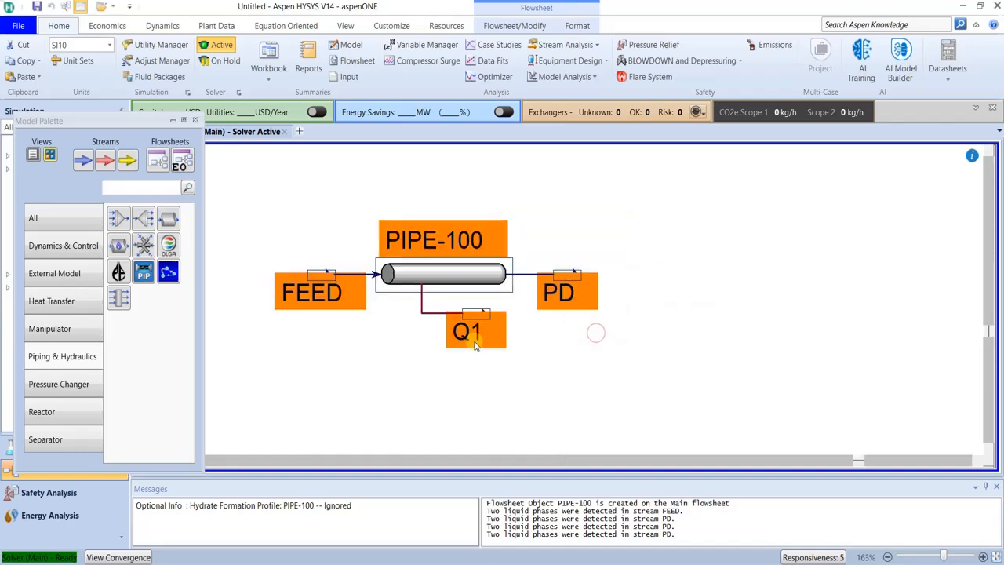
{"action": "left_click", "coordinate": [607, 397]}
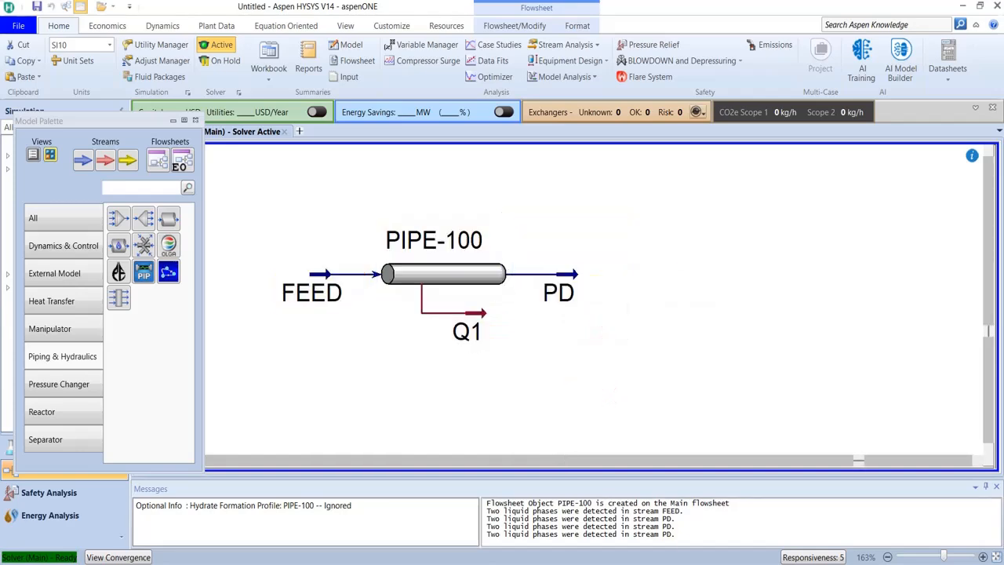
{"action": "mouse_move", "coordinate": [664, 564]}
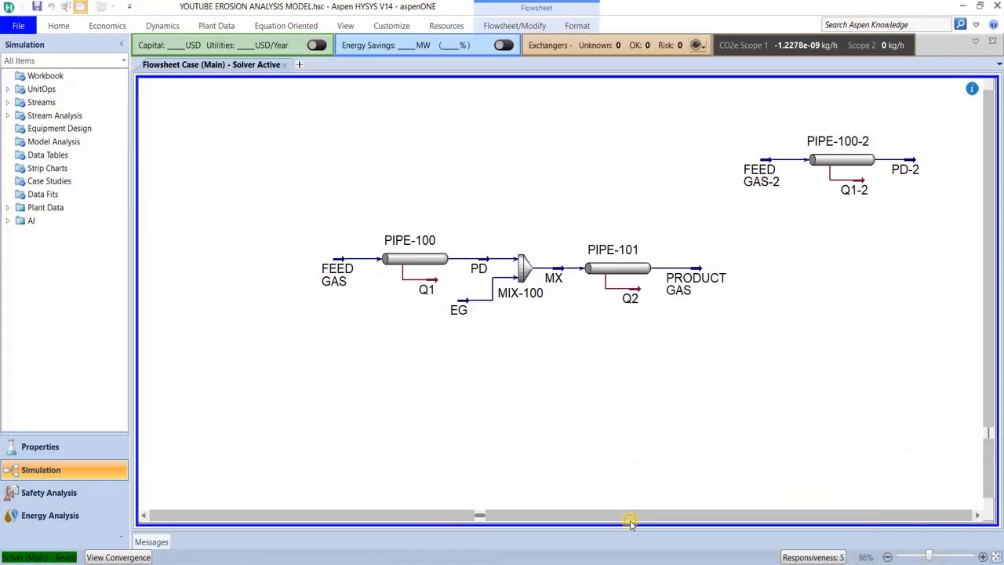
Open the reference FEED GAS and FEED GAS-2 streams side by side and compare their conditions.
{"action": "left_click", "coordinate": [630, 517]}
{"action": "left_click", "coordinate": [346, 259]}
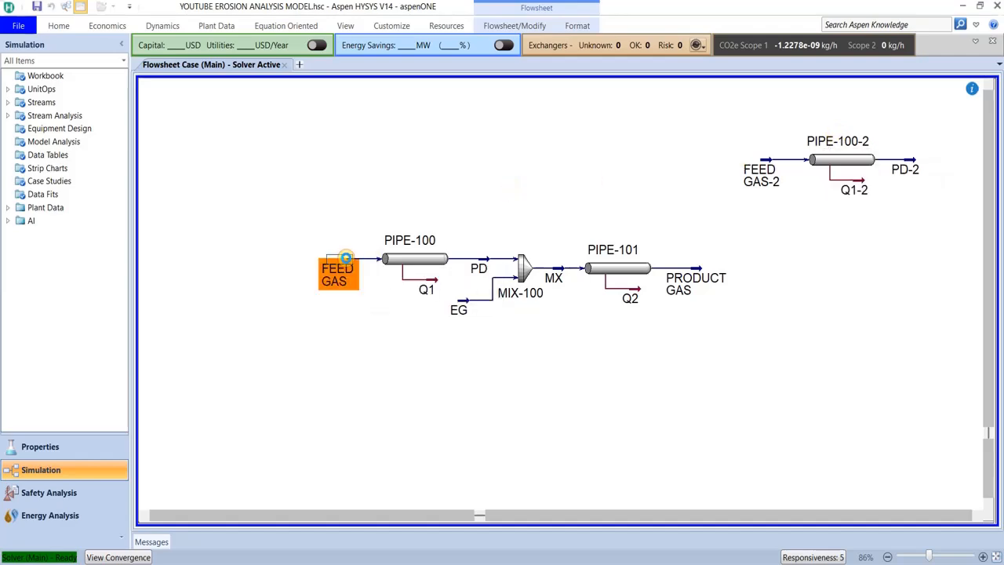
{"action": "double_click", "coordinate": [346, 259]}
{"action": "left_click_drag", "start_coordinate": [480, 157], "coordinate": [394, 39]}
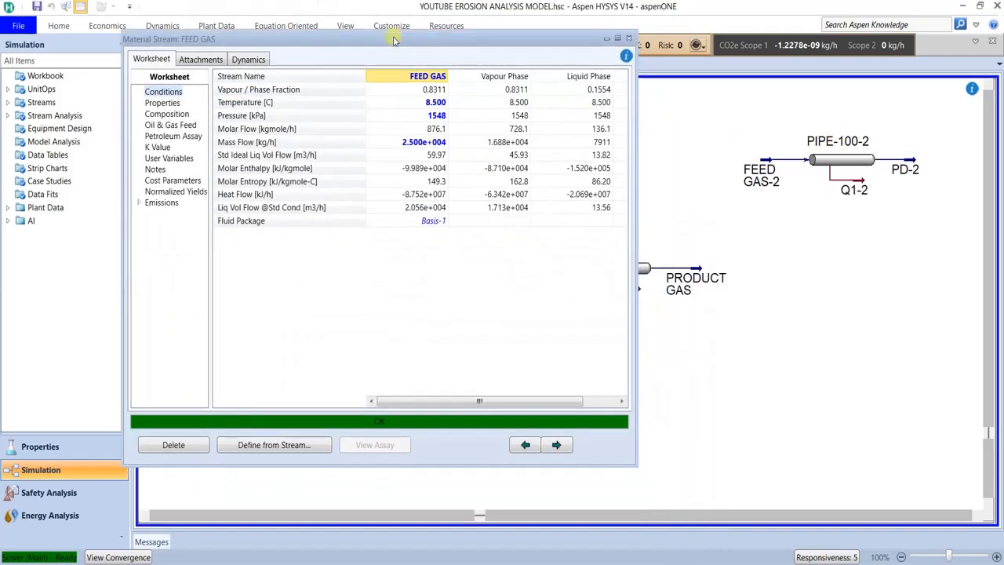
{"action": "left_click", "coordinate": [770, 163]}
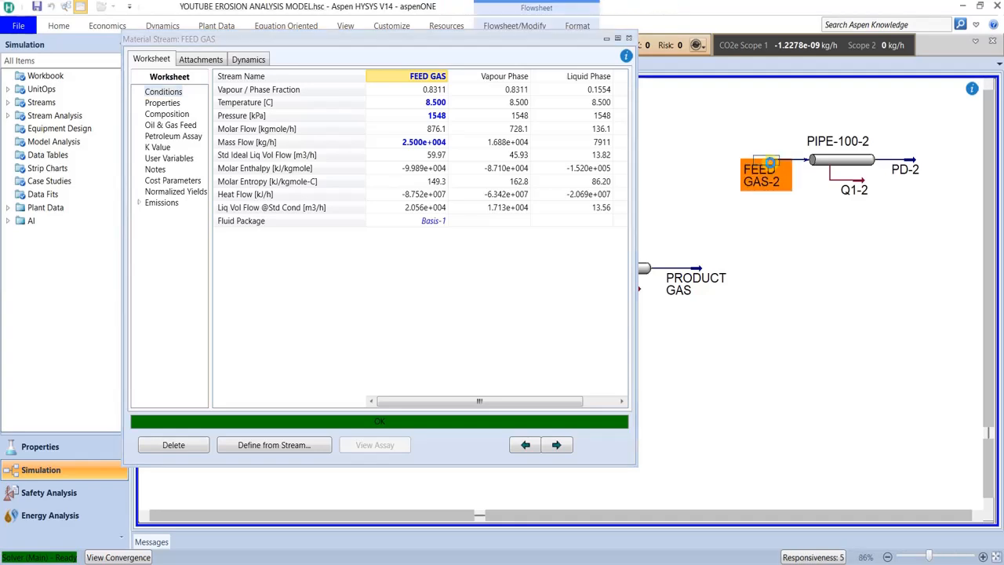
{"action": "double_click", "coordinate": [769, 163]}
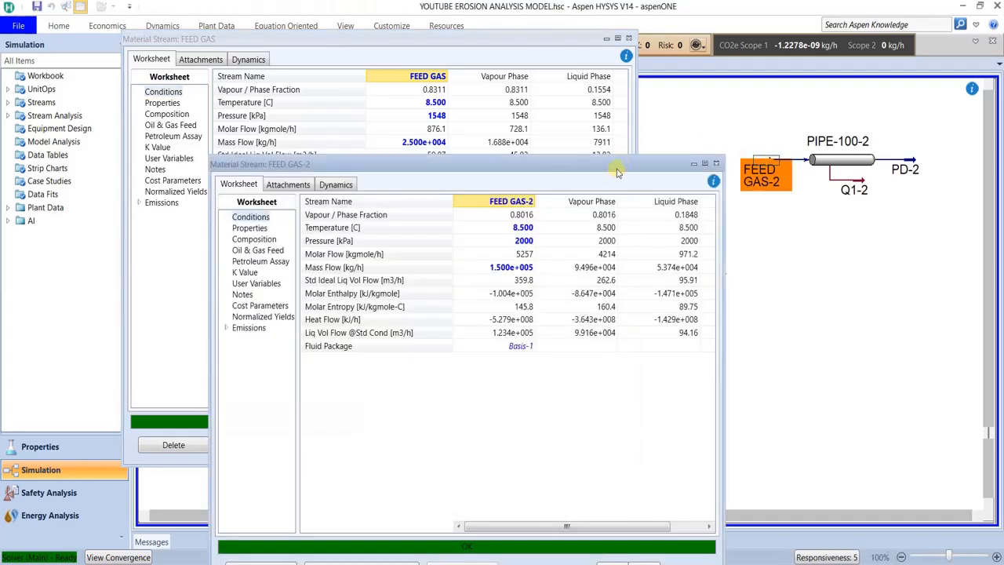
{"action": "left_click_drag", "start_coordinate": [616, 162], "coordinate": [842, 178]}
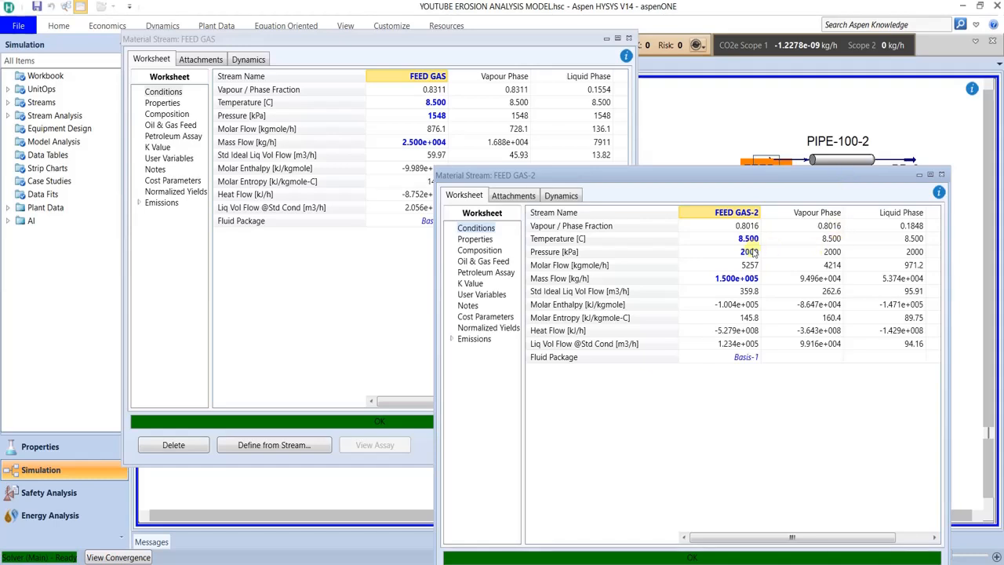
Compare the compositions of FEED GAS-2 and FEED GAS, and close both stream windows.
{"action": "left_click", "coordinate": [614, 266]}
{"action": "left_click", "coordinate": [478, 251]}
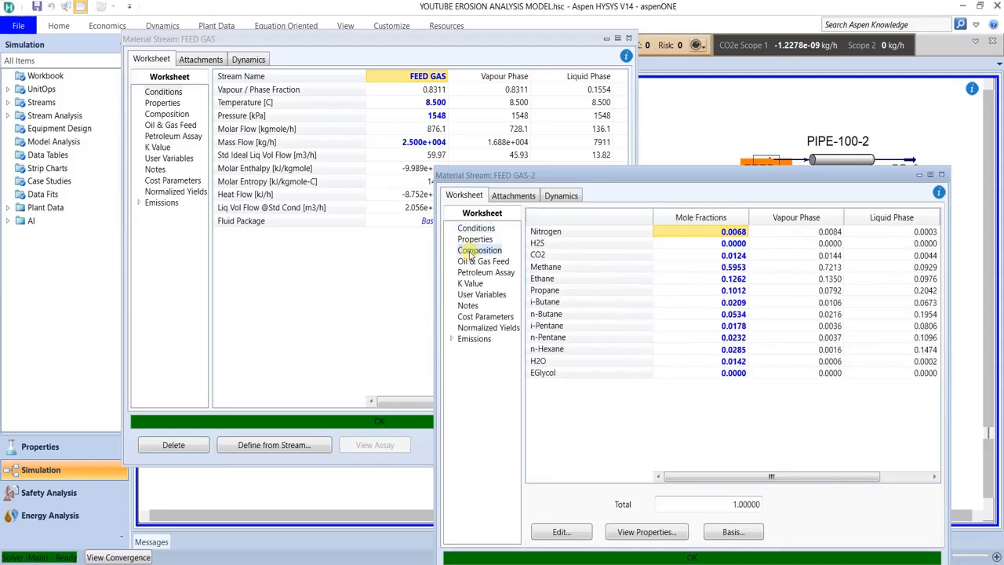
{"action": "left_click", "coordinate": [167, 117]}
{"action": "left_click", "coordinate": [167, 117]}
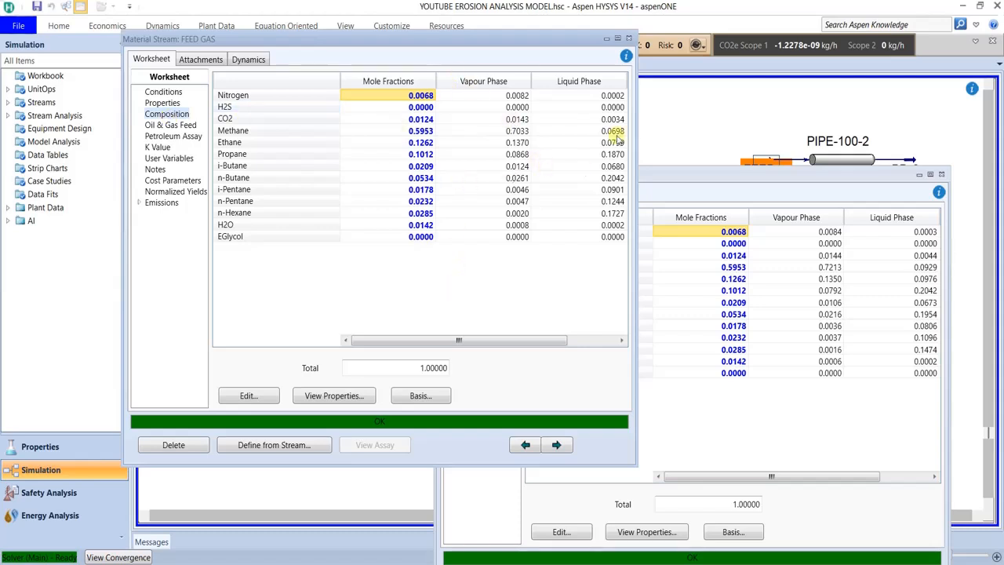
{"action": "left_click", "coordinate": [628, 38]}
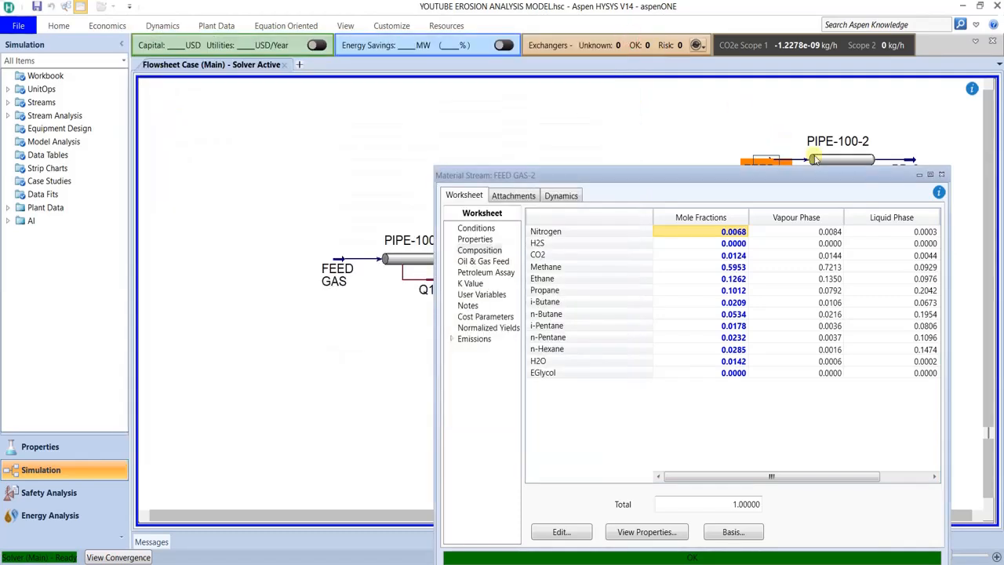
{"action": "left_click", "coordinate": [942, 176]}
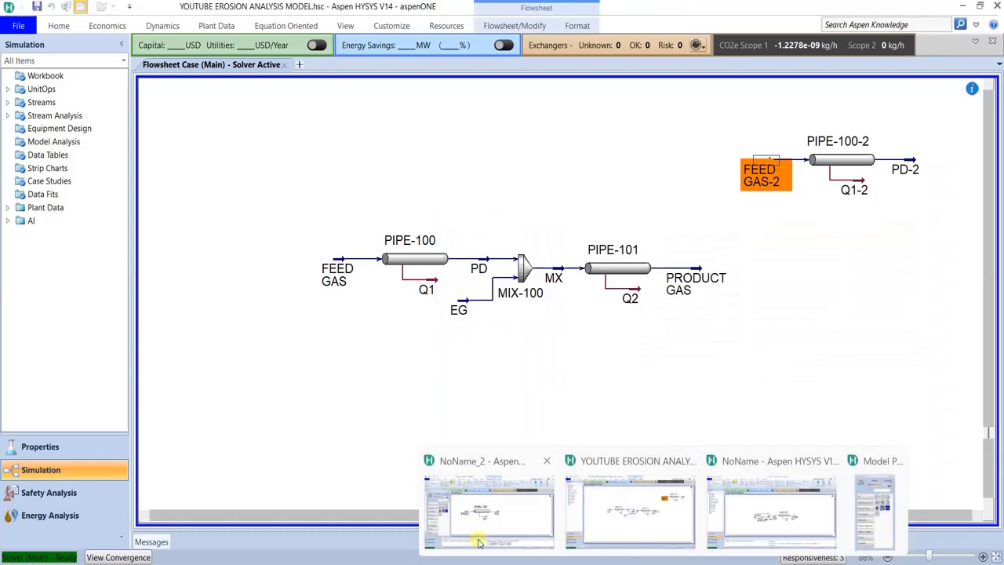
Return to the untitled case and paste a copy of PIPE-100 with its FEED, PD and Q1 streams beyond PD.
{"action": "left_click", "coordinate": [475, 518]}
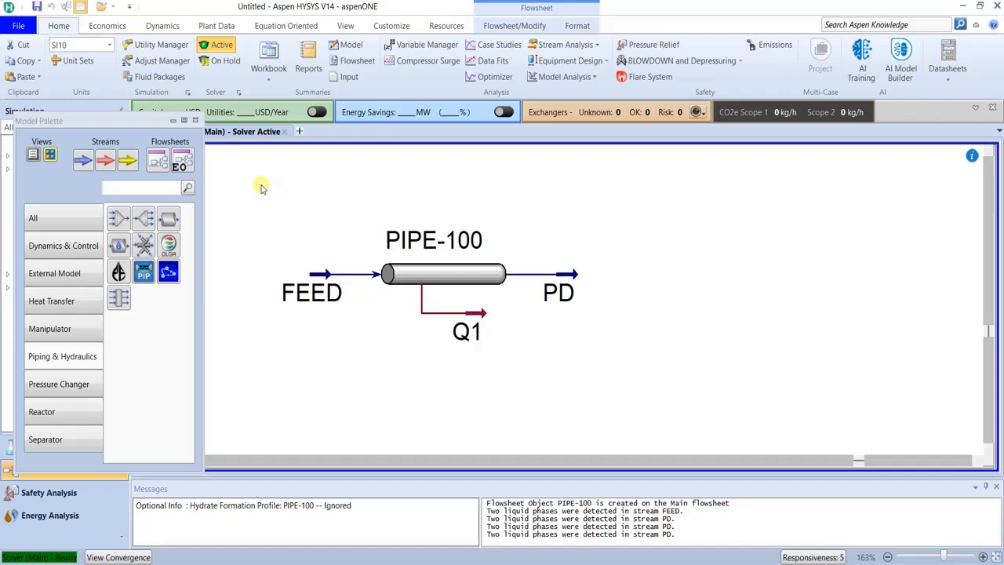
{"action": "left_click_drag", "start_coordinate": [255, 186], "coordinate": [668, 359]}
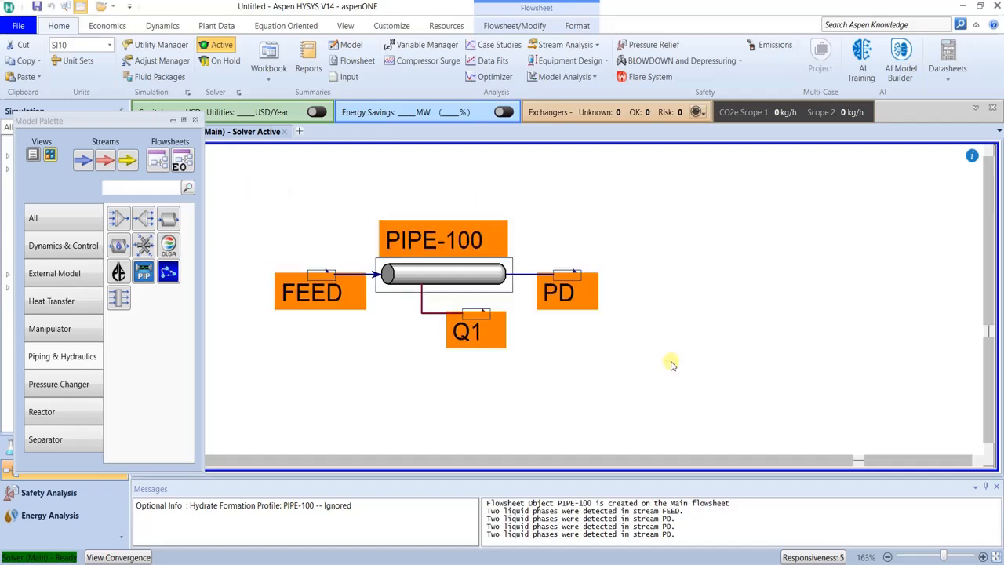
{"action": "right_click", "coordinate": [491, 333]}
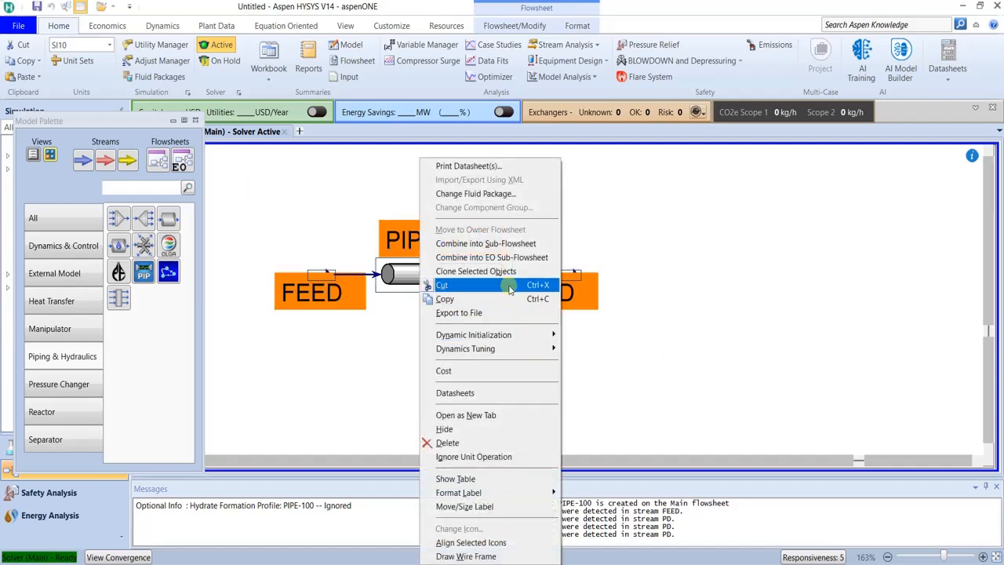
{"action": "left_click", "coordinate": [503, 299]}
{"action": "left_click", "coordinate": [866, 275]}
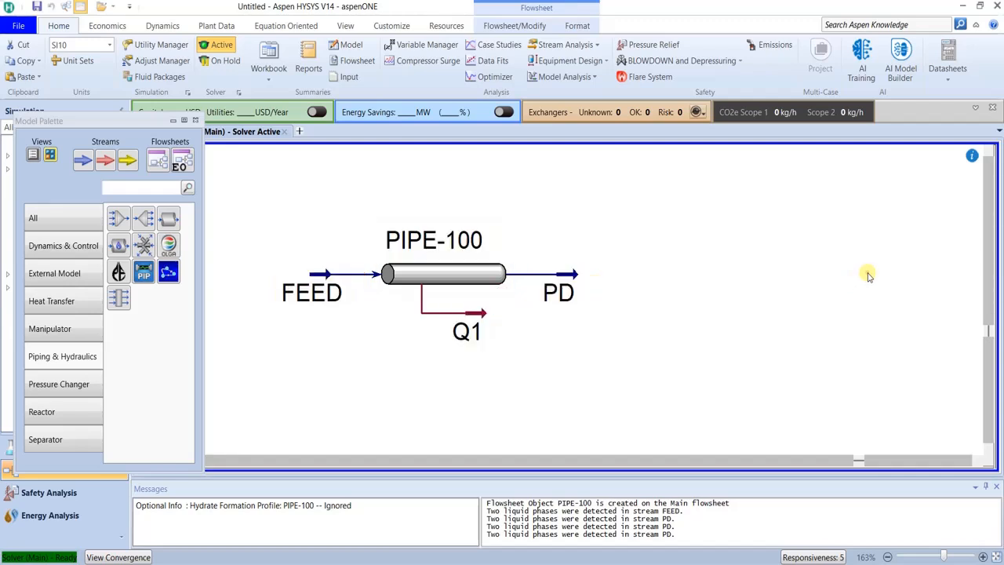
{"action": "key", "text": "ctrl+v"}
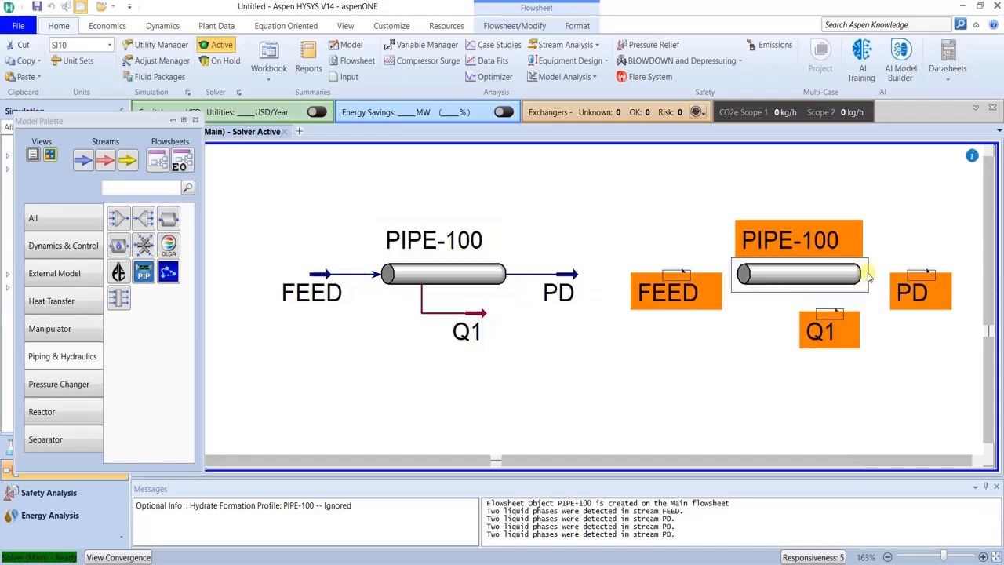
{"action": "left_click", "coordinate": [952, 249]}
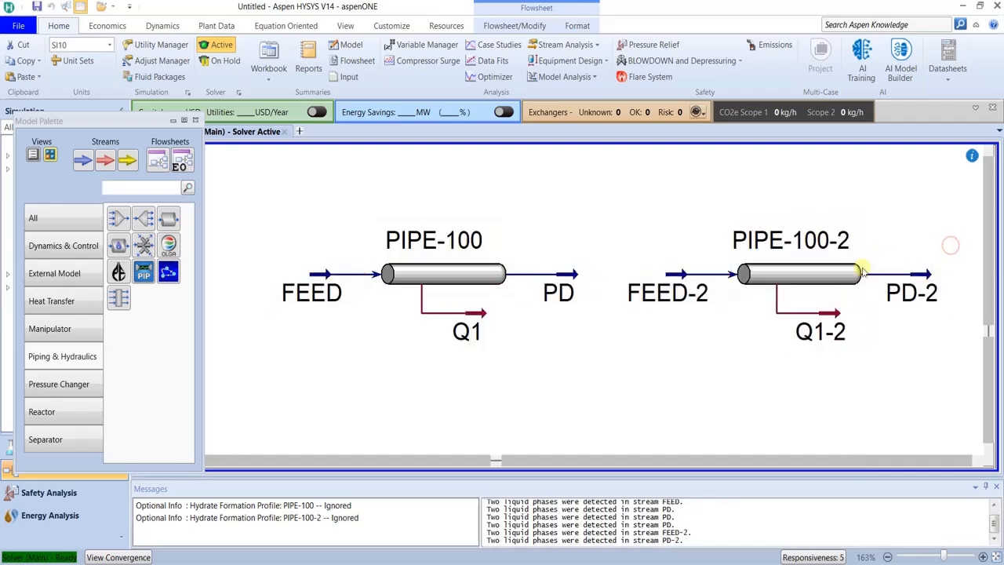
Compare the conditions of the copied FEED-2 stream with those of the original FEED stream, and close both windows.
{"action": "mouse_move", "coordinate": [858, 271]}
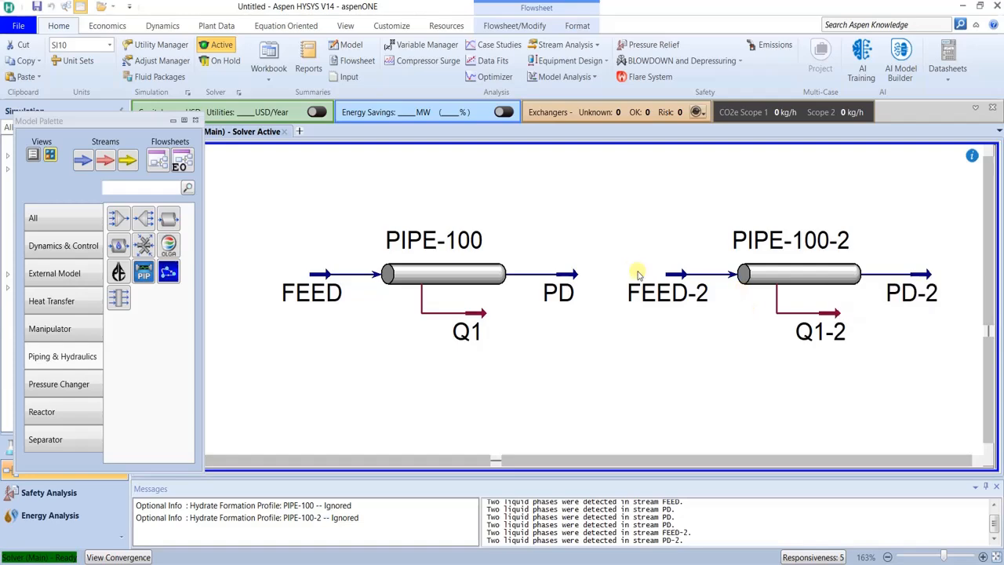
{"action": "left_click", "coordinate": [676, 281]}
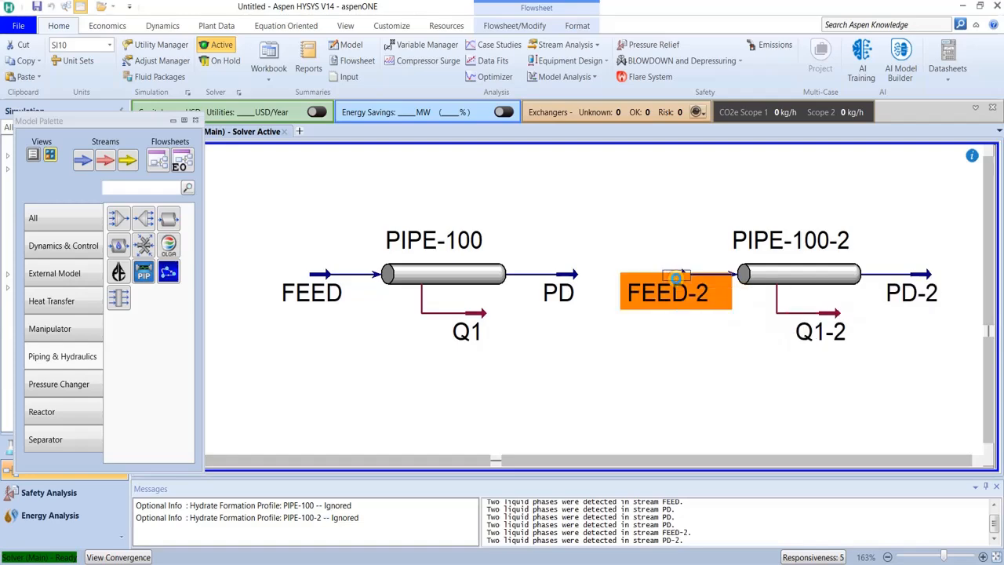
{"action": "double_click", "coordinate": [675, 278]}
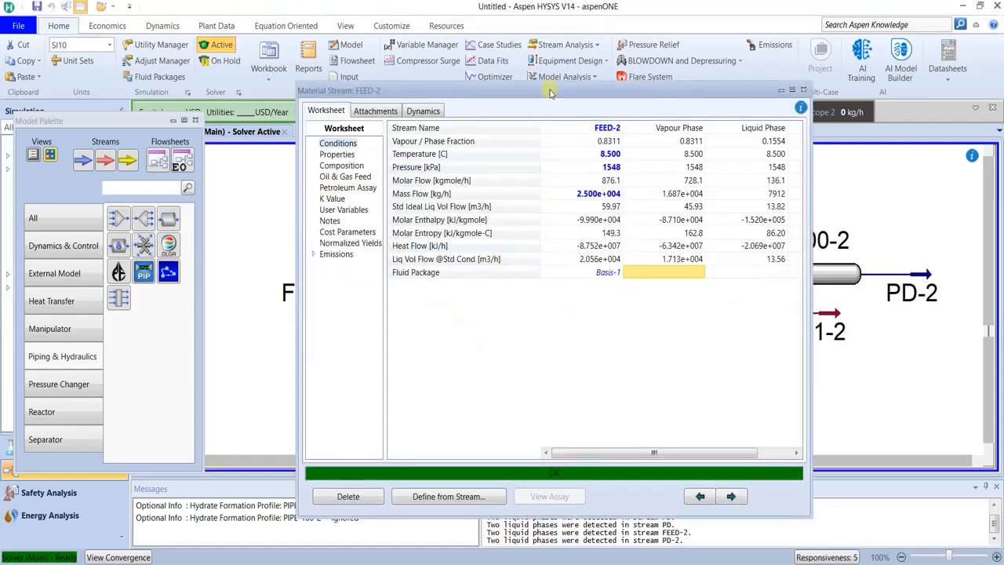
{"action": "left_click_drag", "start_coordinate": [561, 91], "coordinate": [733, 83]}
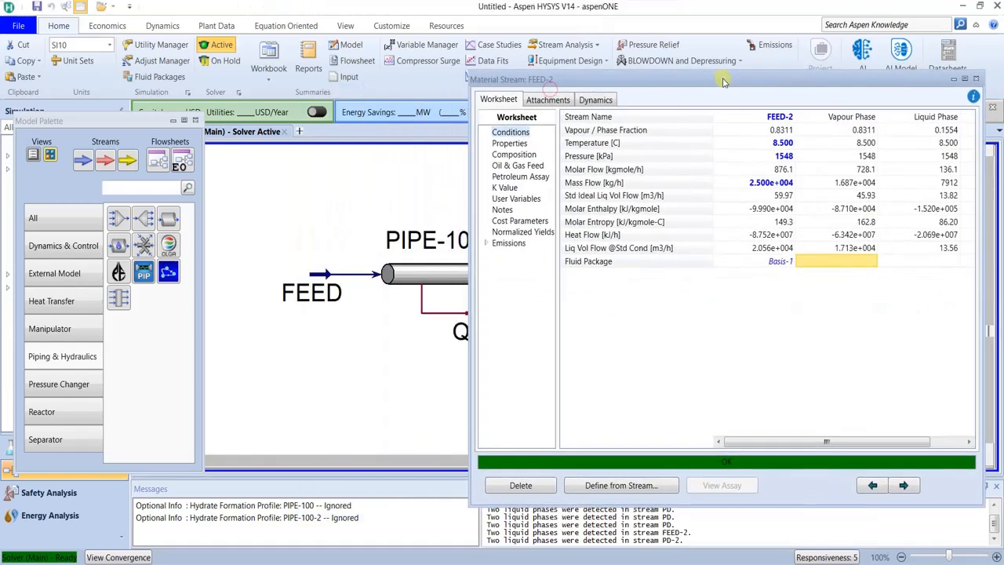
{"action": "left_click", "coordinate": [310, 284]}
{"action": "double_click", "coordinate": [308, 279]}
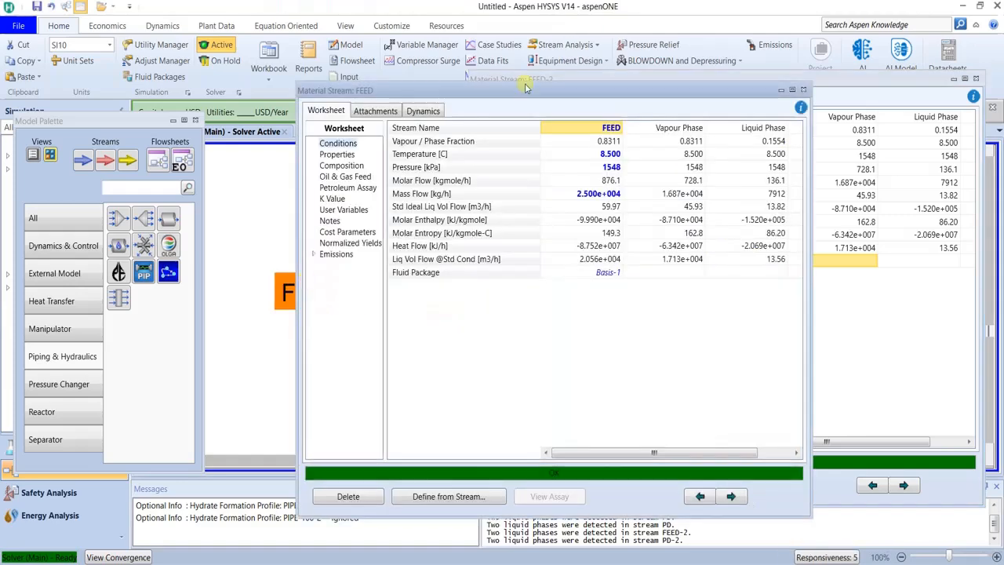
{"action": "left_click_drag", "start_coordinate": [562, 91], "coordinate": [372, 128]}
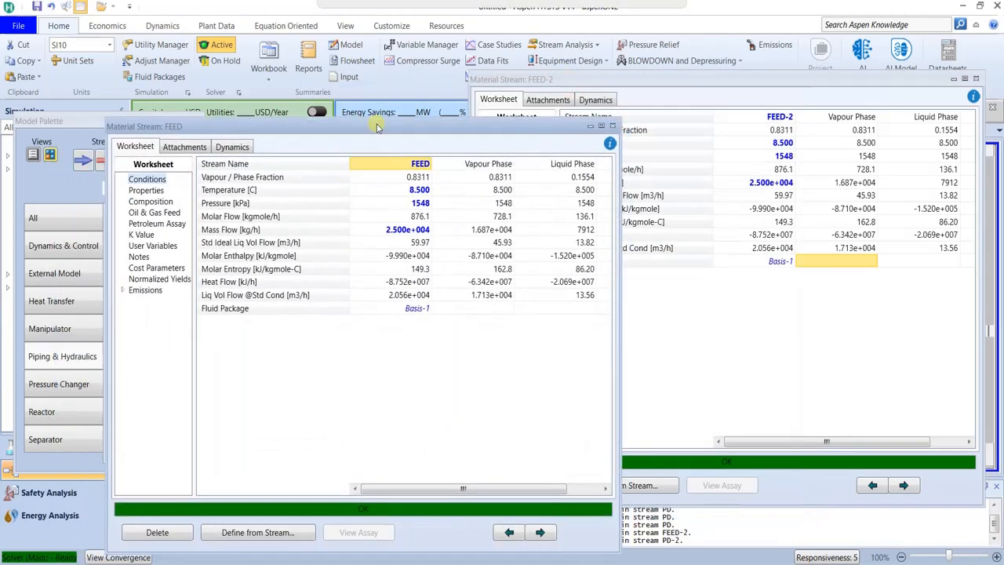
{"action": "left_click", "coordinate": [613, 127]}
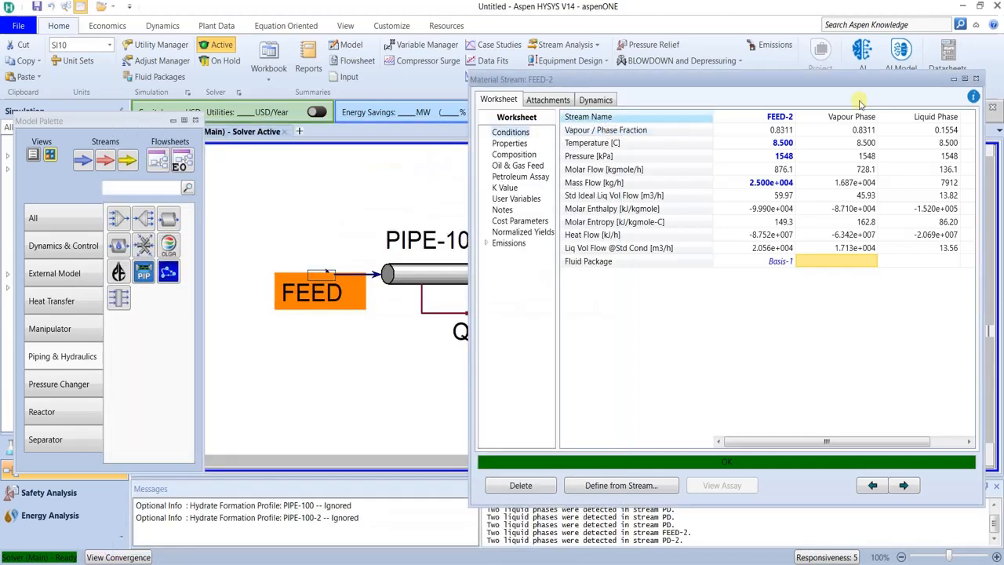
{"action": "left_click", "coordinate": [980, 80]}
{"action": "left_click", "coordinate": [735, 336]}
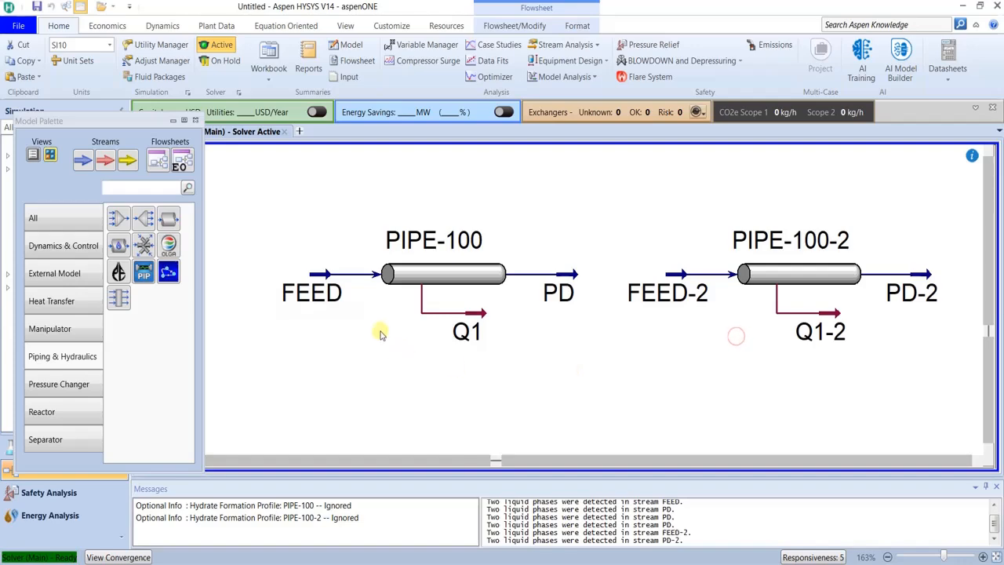
Open PIPE-100's flow assurance settings and widen its window to show the full corrosion plot.
{"action": "left_click", "coordinate": [426, 271]}
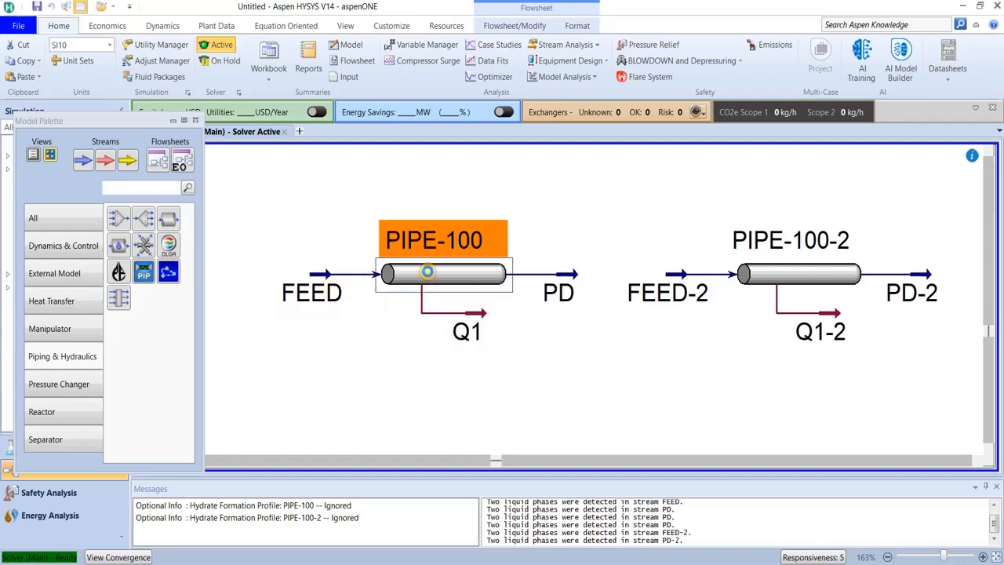
{"action": "double_click", "coordinate": [427, 271]}
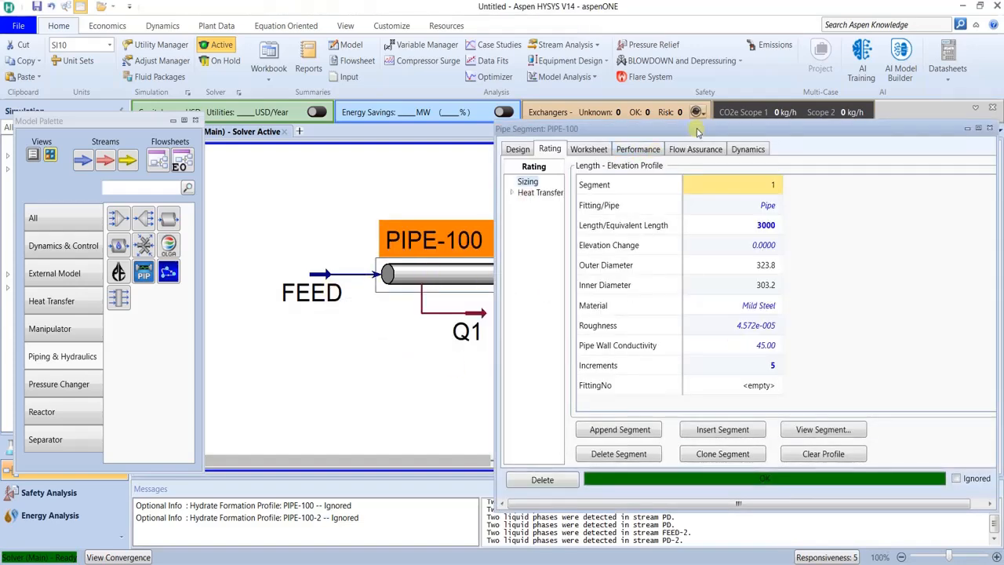
{"action": "left_click_drag", "start_coordinate": [697, 131], "coordinate": [479, 83]}
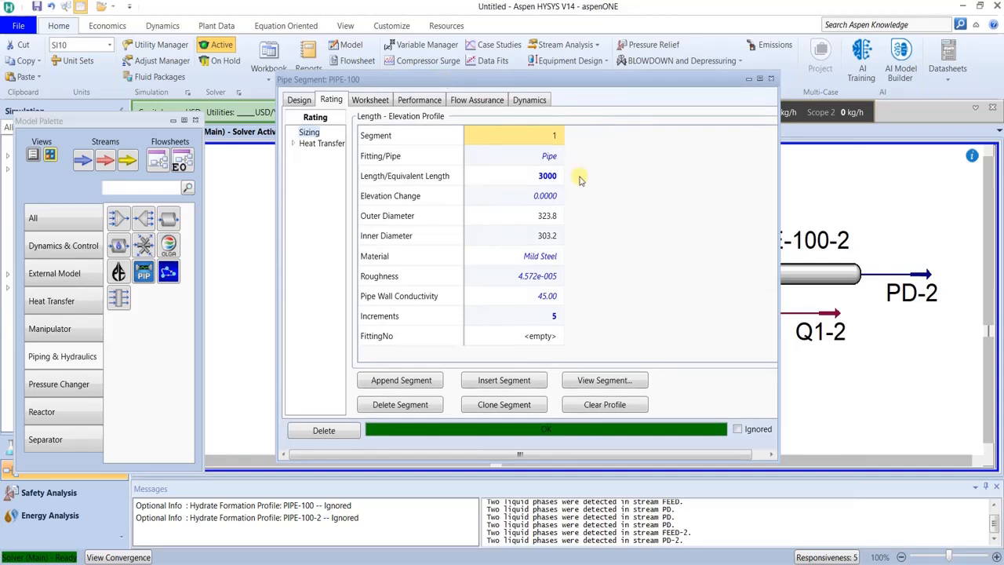
{"action": "left_click", "coordinate": [479, 100]}
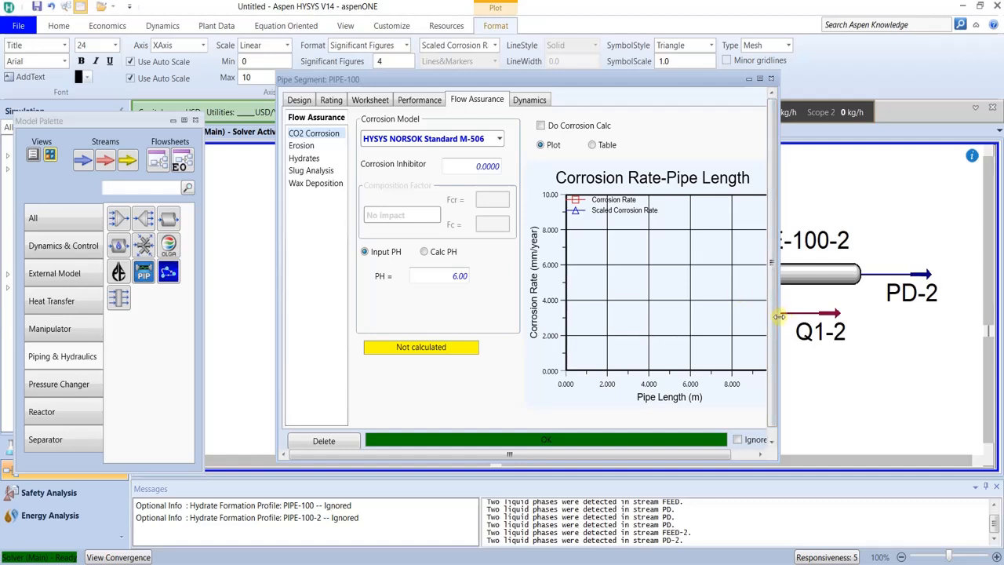
{"action": "left_click_drag", "start_coordinate": [779, 316], "coordinate": [899, 318]}
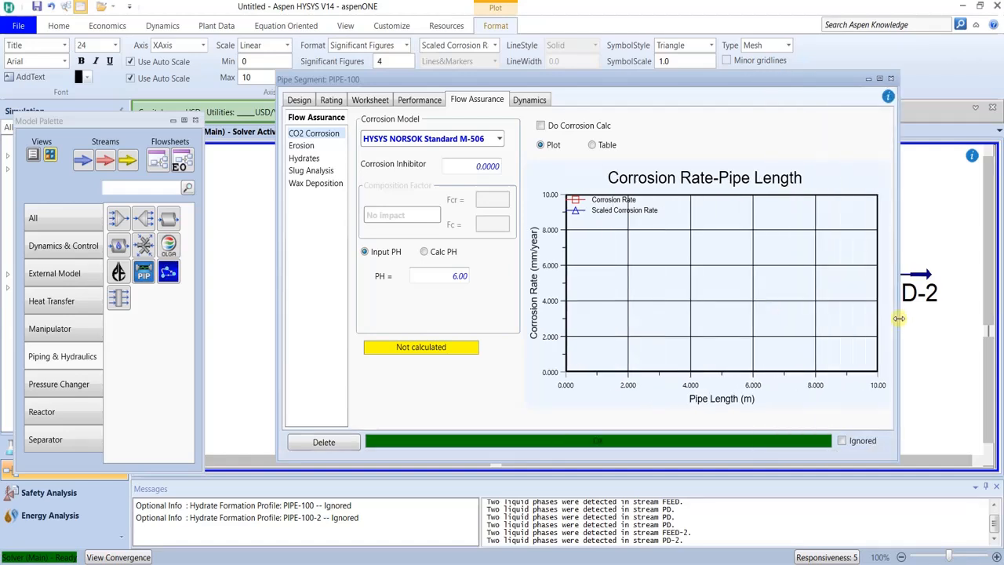
Enable PIPE-100's erosion calculation with the API-RP-14E Continuous service constant, and review the velocity results as a table and a plot.
{"action": "left_click", "coordinate": [302, 147]}
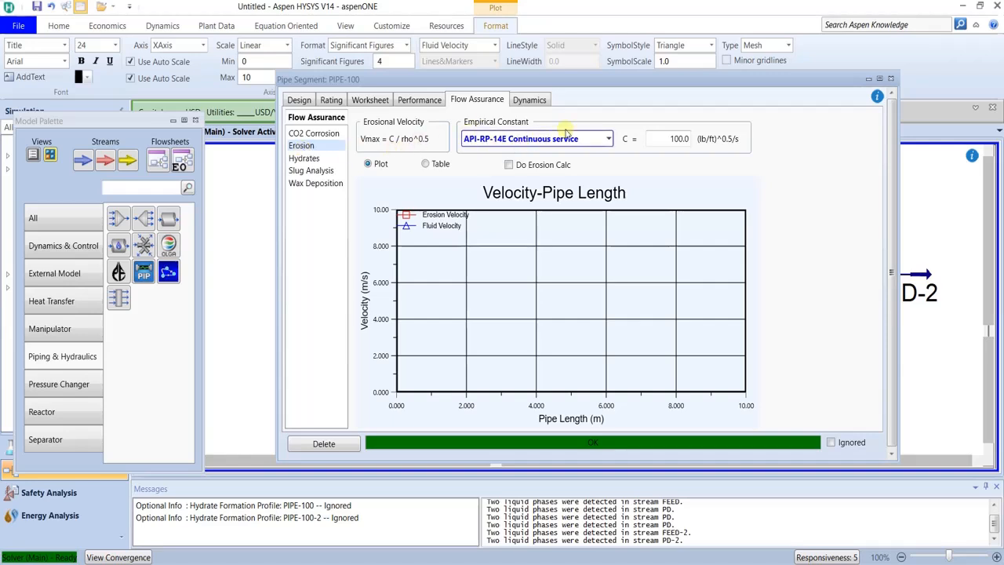
{"action": "left_click", "coordinate": [609, 138]}
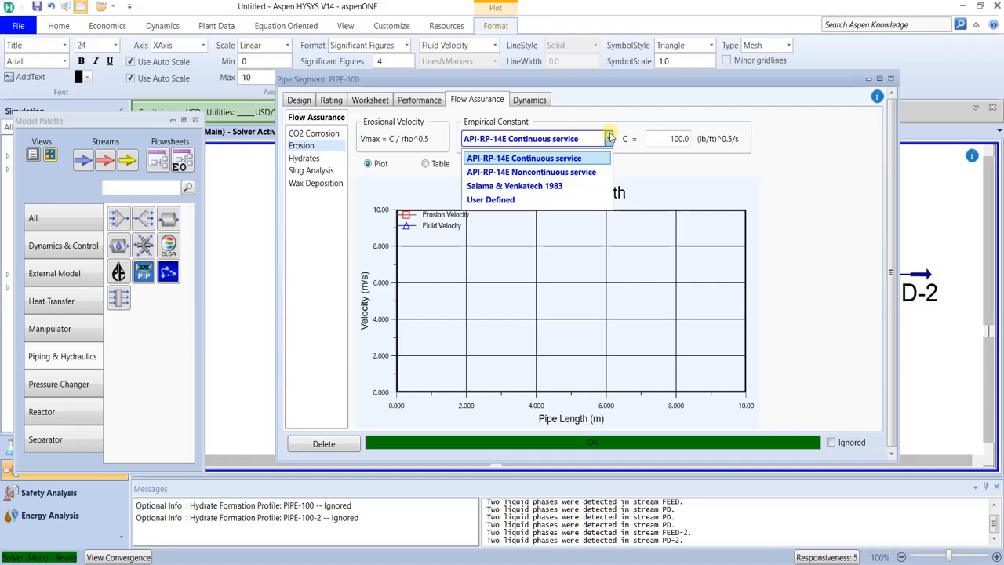
{"action": "left_click", "coordinate": [662, 169]}
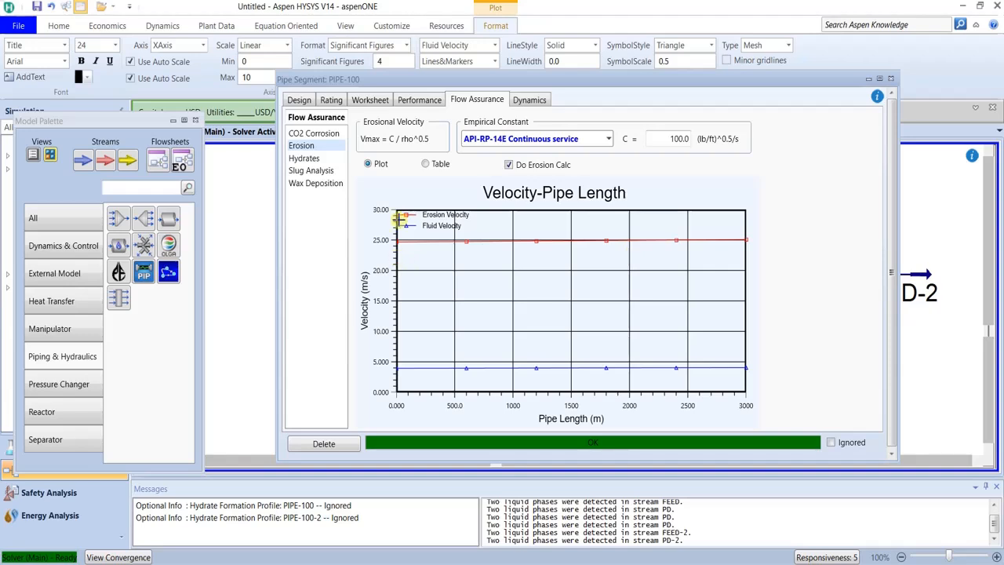
{"action": "left_click", "coordinate": [426, 164]}
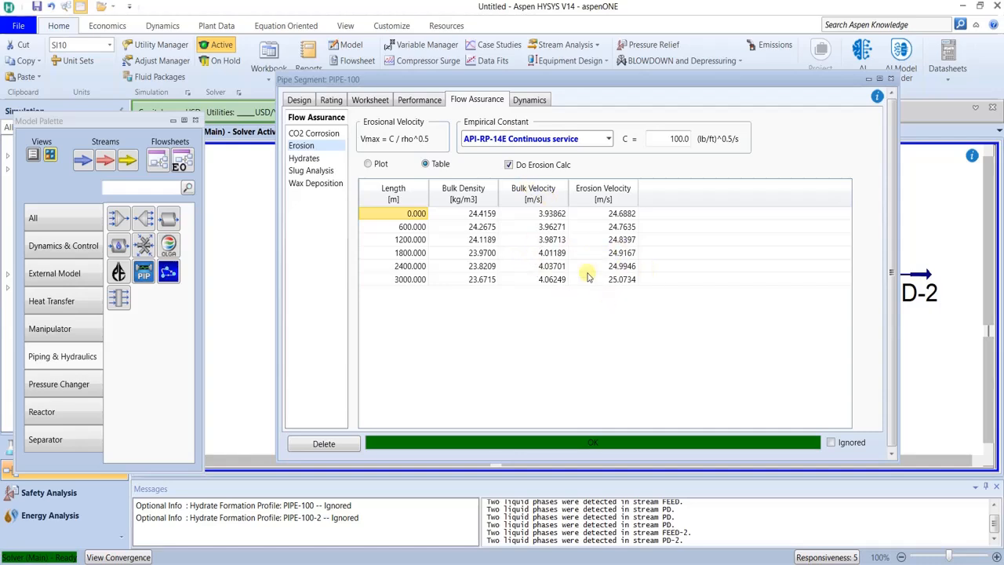
{"action": "left_click", "coordinate": [369, 164]}
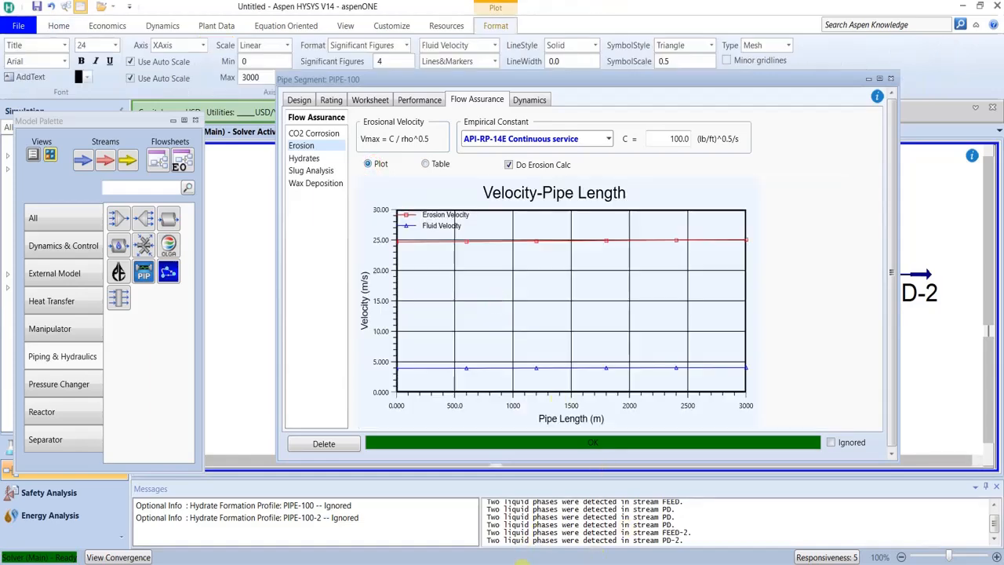
Switch to EROSION.pdf in the browser and review the correlation summary, the maximum velocity formula and the note on when erosion occurs.
{"action": "left_click", "coordinate": [517, 564]}
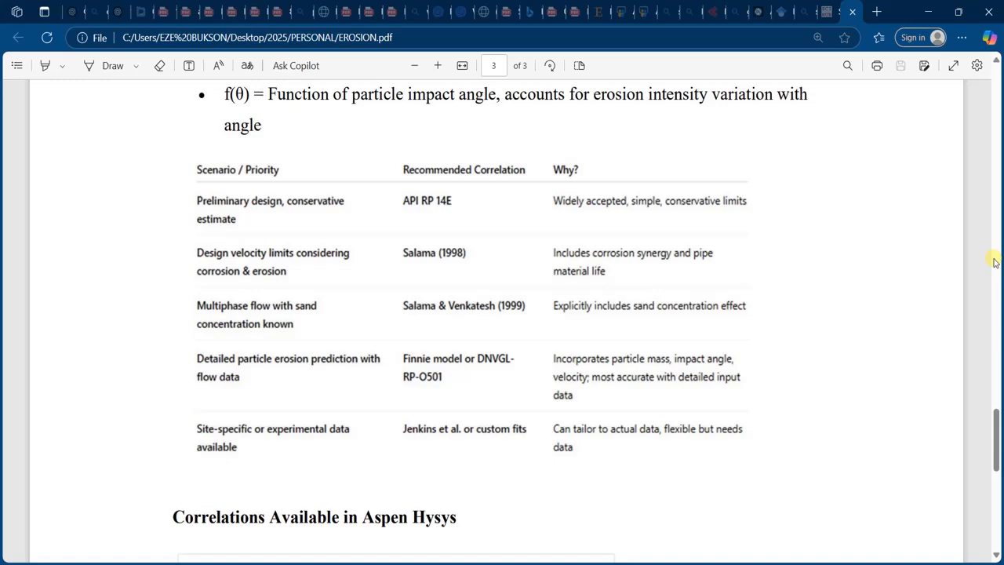
{"action": "scroll", "coordinate": [994, 262], "scroll_direction": "up", "scroll_amount": 10}
{"action": "scroll", "coordinate": [994, 214], "scroll_direction": "up", "scroll_amount": 5}
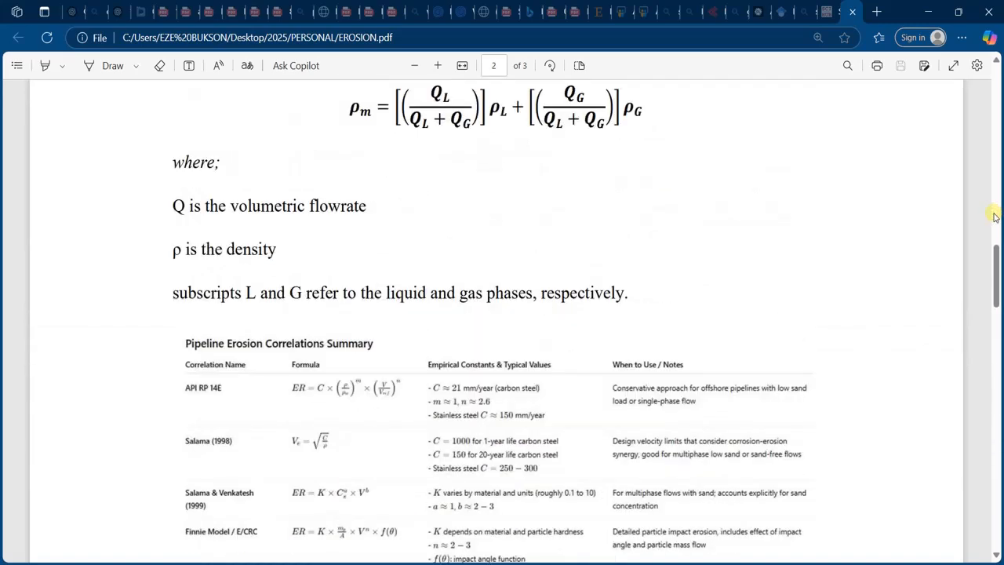
{"action": "scroll", "coordinate": [994, 216], "scroll_direction": "up", "scroll_amount": 5}
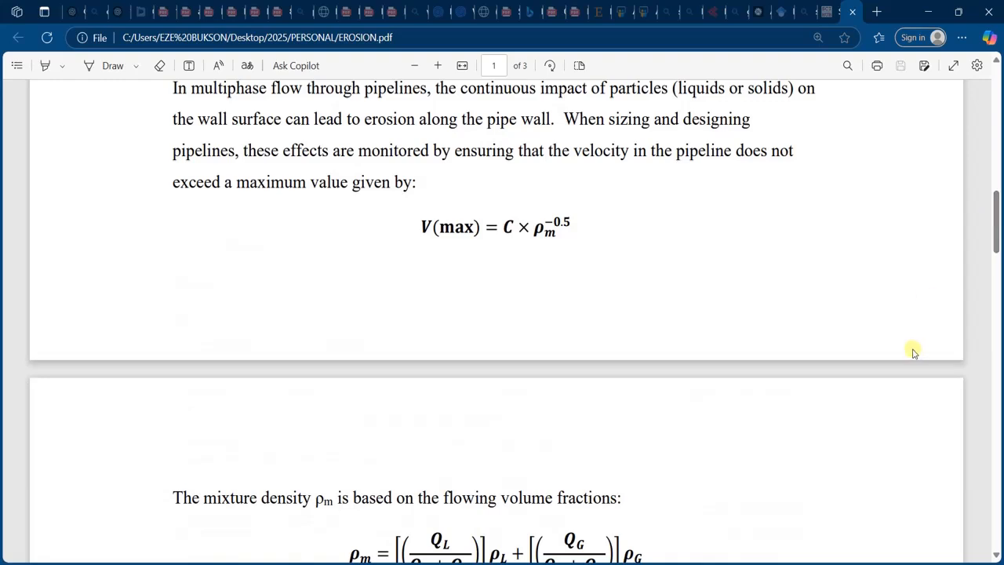
{"action": "scroll", "coordinate": [996, 134], "scroll_direction": "up", "scroll_amount": 5}
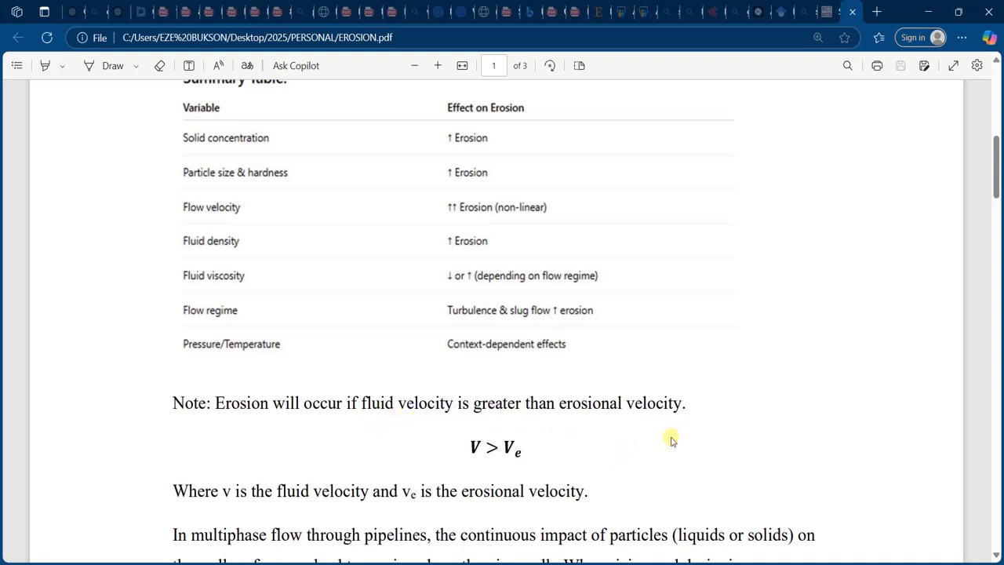
{"action": "mouse_move", "coordinate": [663, 563]}
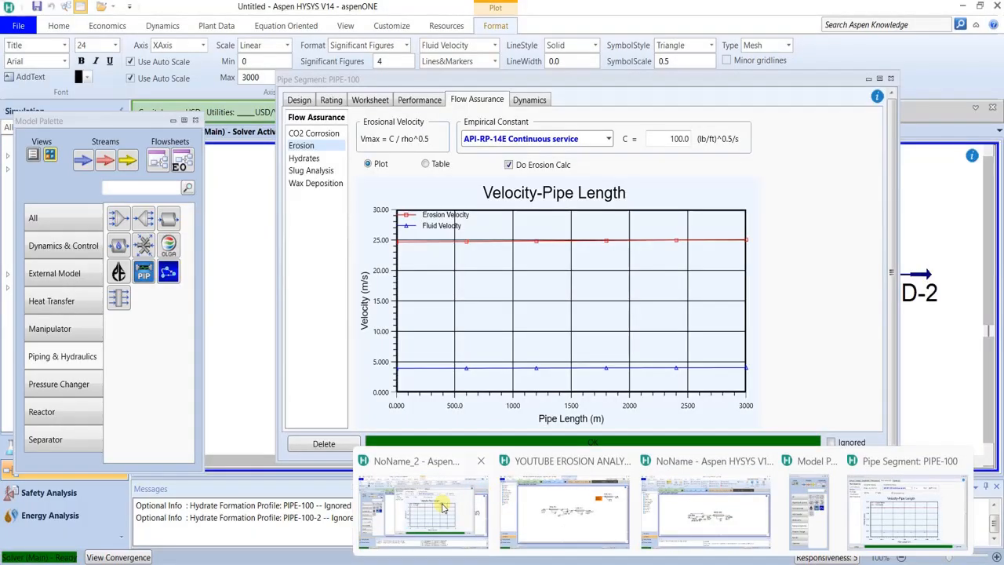
Return to the untitled case, compare the fluid and erosion velocities on PIPE-100's plot, and close the pipe's window.
{"action": "left_click", "coordinate": [443, 508]}
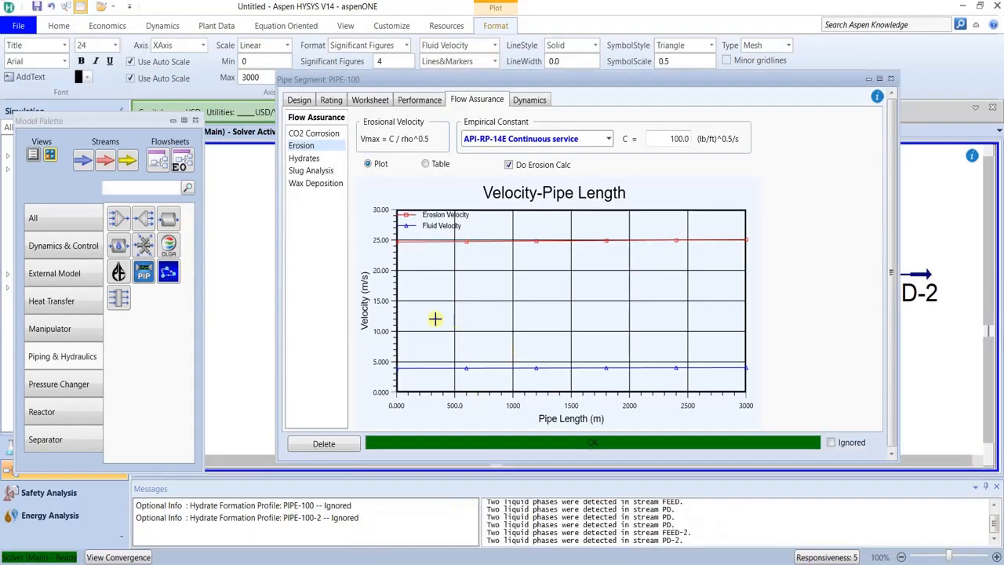
{"action": "mouse_move", "coordinate": [454, 241]}
{"action": "mouse_move", "coordinate": [518, 561]}
{"action": "left_click", "coordinate": [521, 538]}
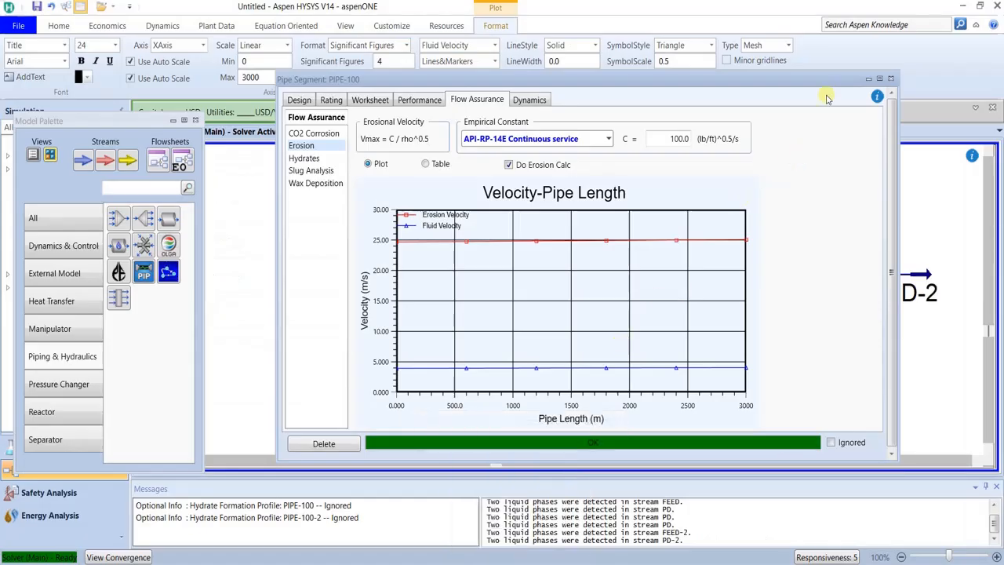
{"action": "left_click", "coordinate": [891, 78]}
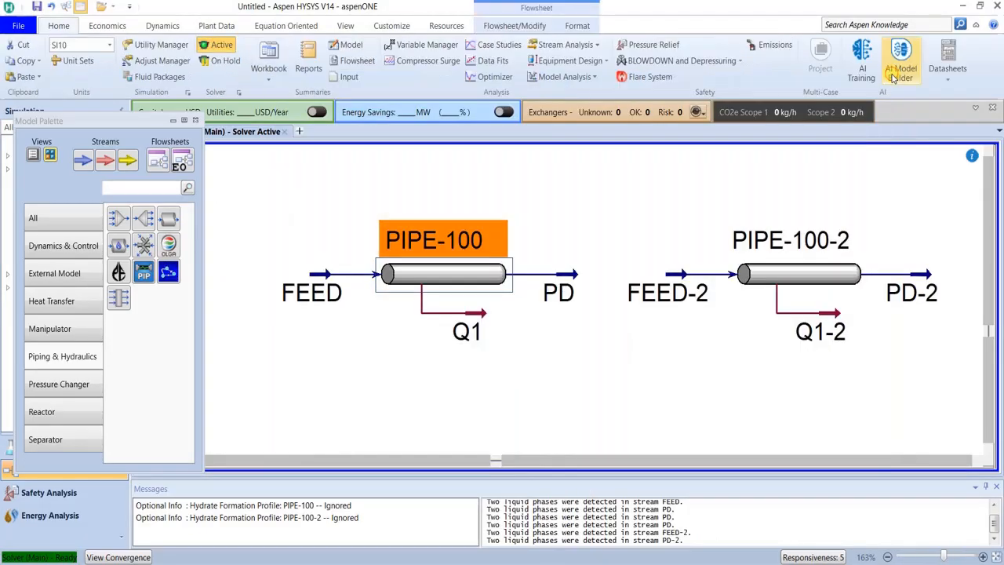
{"action": "left_click", "coordinate": [668, 202]}
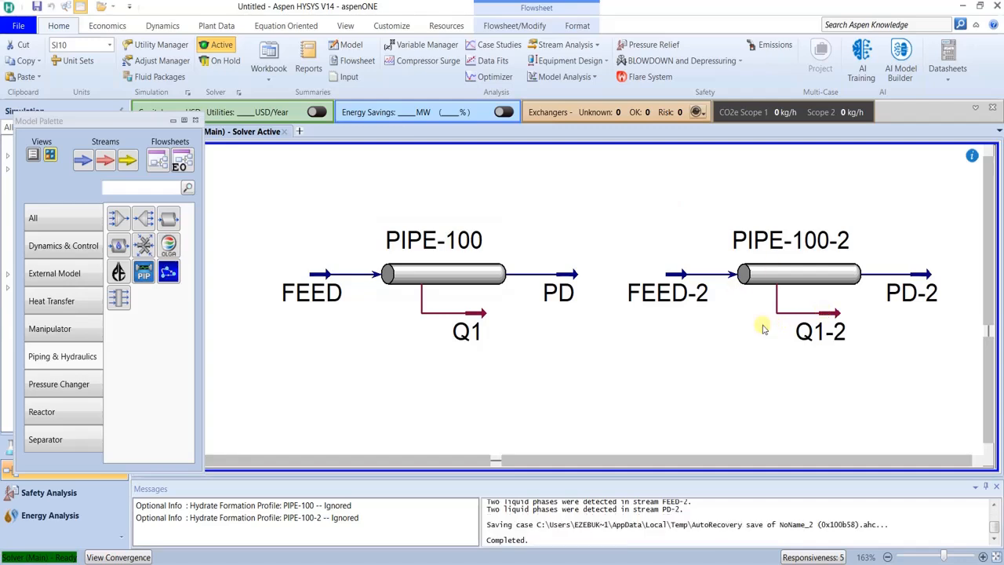
Open FEED-2's conditions and check them against those of FEED GAS-2 in the YOUTUBE EROSION ANALYSIS MODEL case.
{"action": "mouse_move", "coordinate": [765, 294]}
{"action": "left_click", "coordinate": [676, 274]}
{"action": "double_click", "coordinate": [676, 276]}
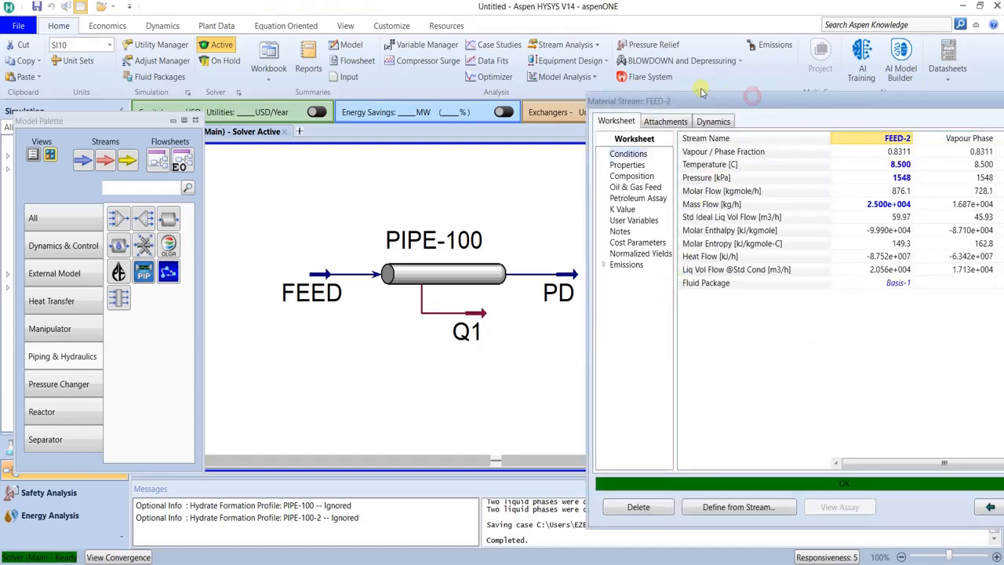
{"action": "left_click_drag", "start_coordinate": [723, 102], "coordinate": [616, 65]}
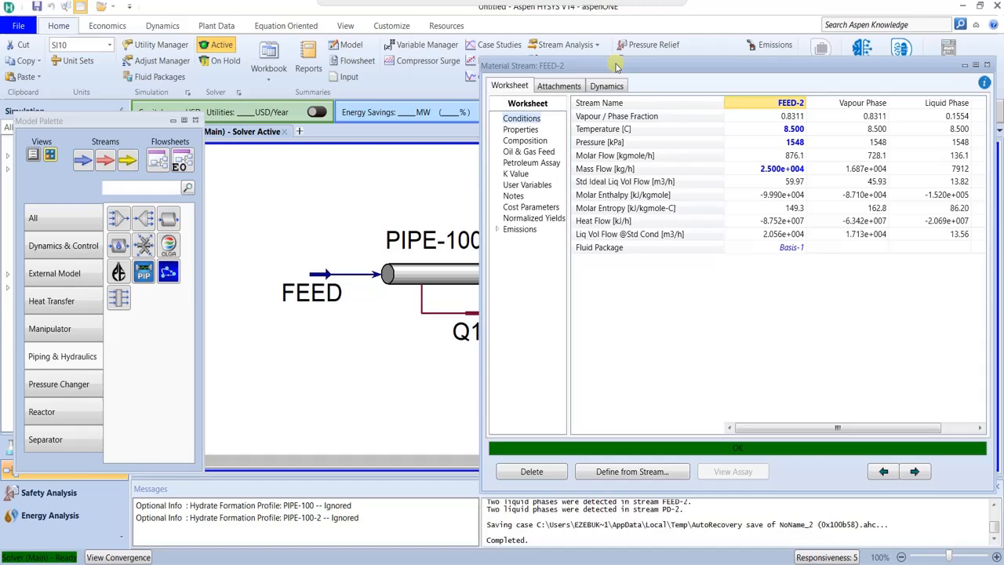
{"action": "mouse_move", "coordinate": [663, 563]}
{"action": "left_click", "coordinate": [620, 522]}
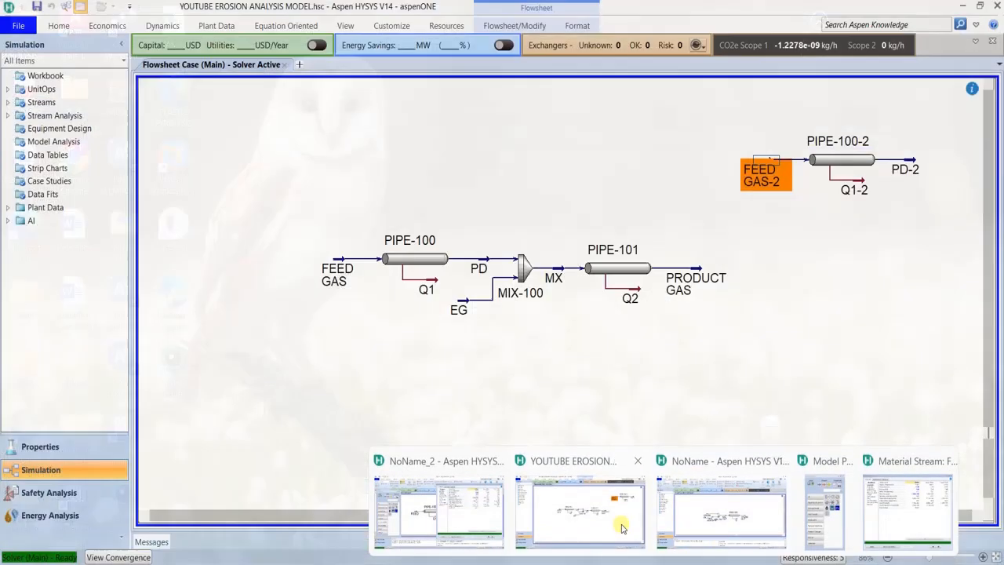
{"action": "double_click", "coordinate": [765, 167]}
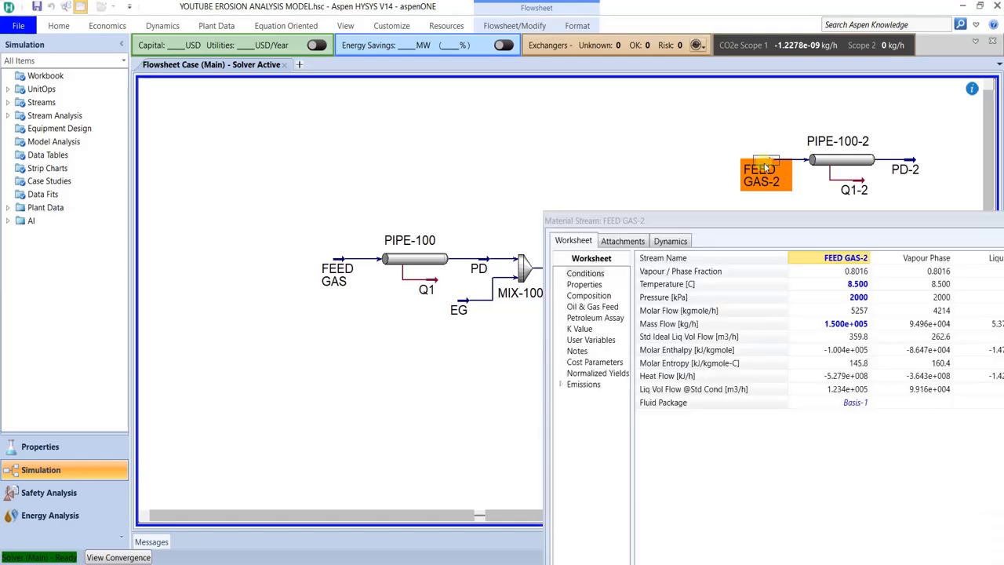
{"action": "left_click_drag", "start_coordinate": [763, 217], "coordinate": [640, 87]}
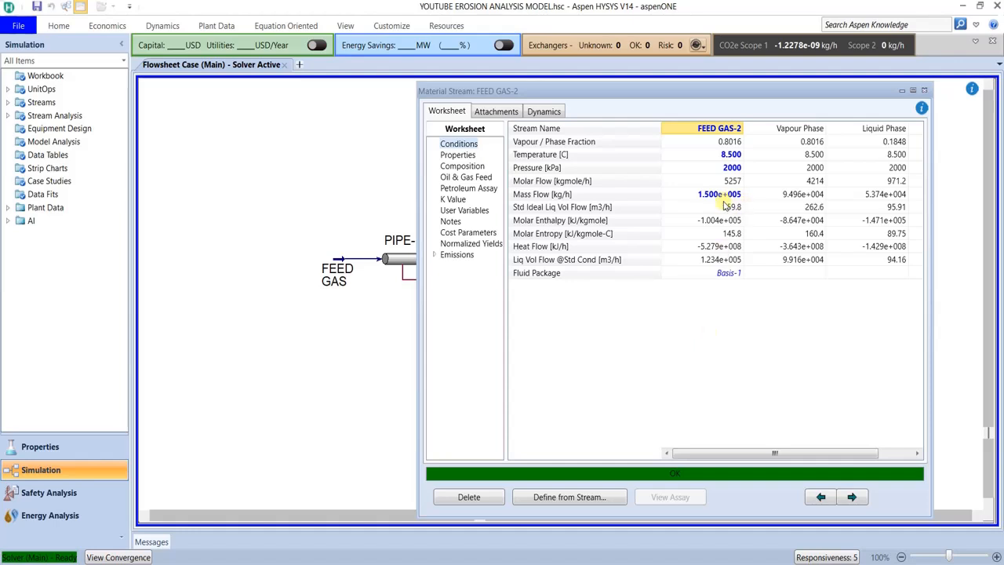
{"action": "mouse_move", "coordinate": [727, 200]}
{"action": "mouse_move", "coordinate": [655, 556]}
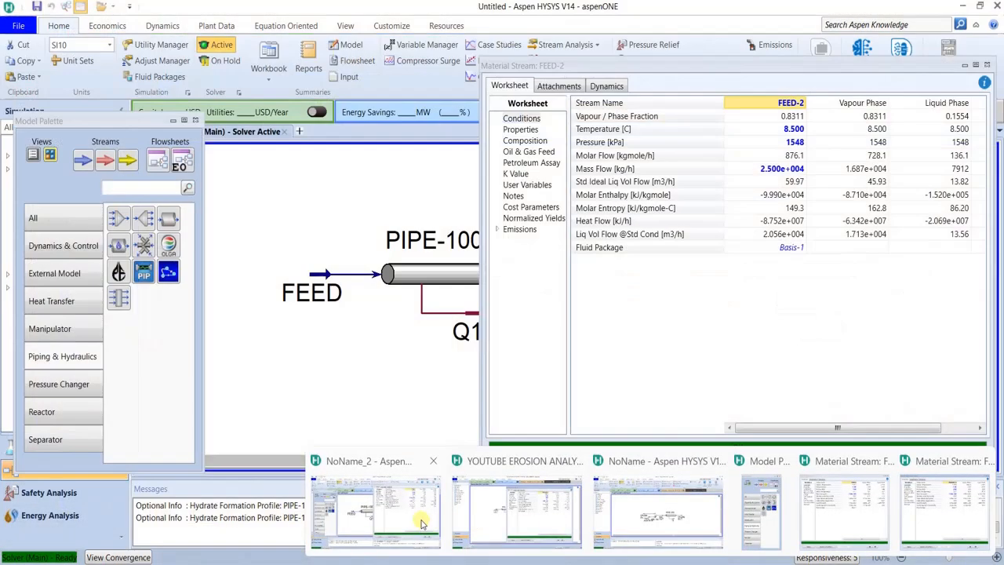
In the untitled case, set FEED-2's pressure to 2000 kPa and its mass flow to 1.5E5 kg/h.
{"action": "left_click", "coordinate": [422, 524]}
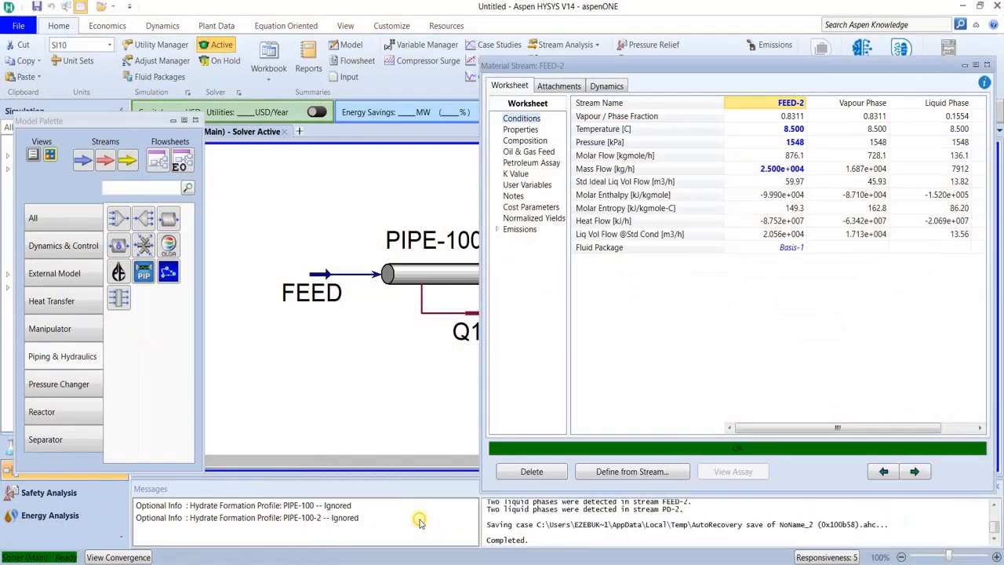
{"action": "left_click", "coordinate": [795, 146]}
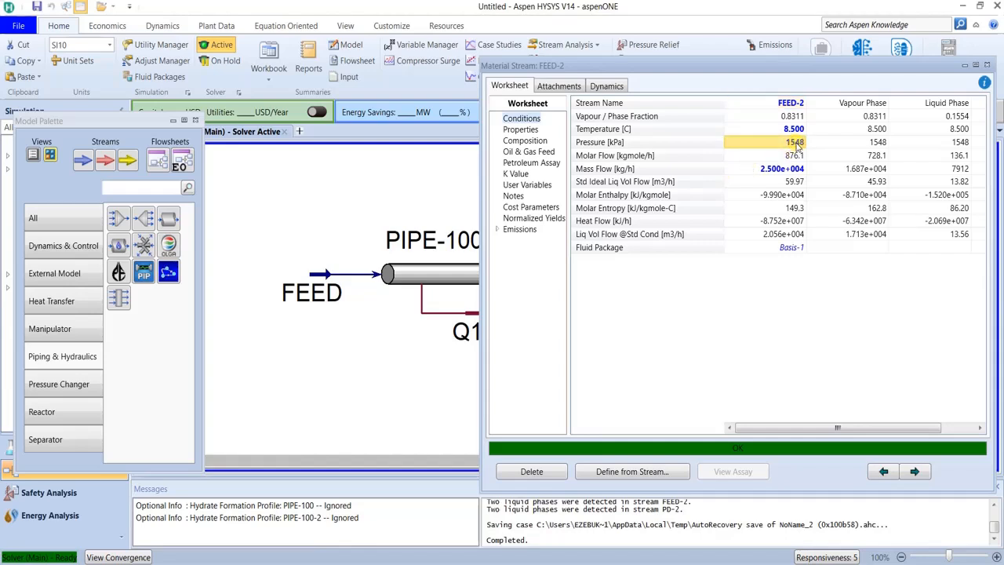
{"action": "type", "text": "200"}
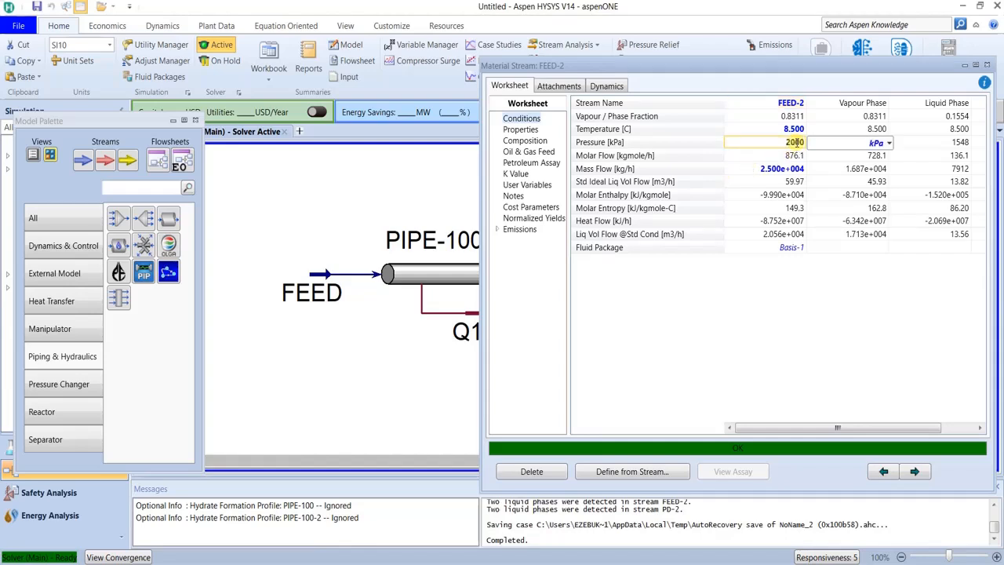
{"action": "type", "text": "0"}
{"action": "key", "text": "Return"}
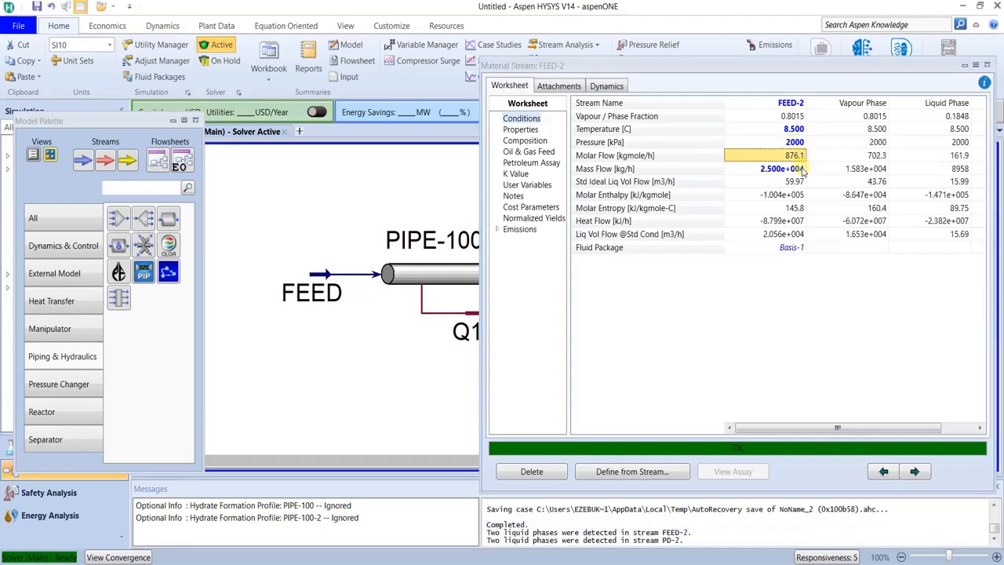
{"action": "left_click", "coordinate": [802, 169]}
{"action": "type", "text": "1.5E"}
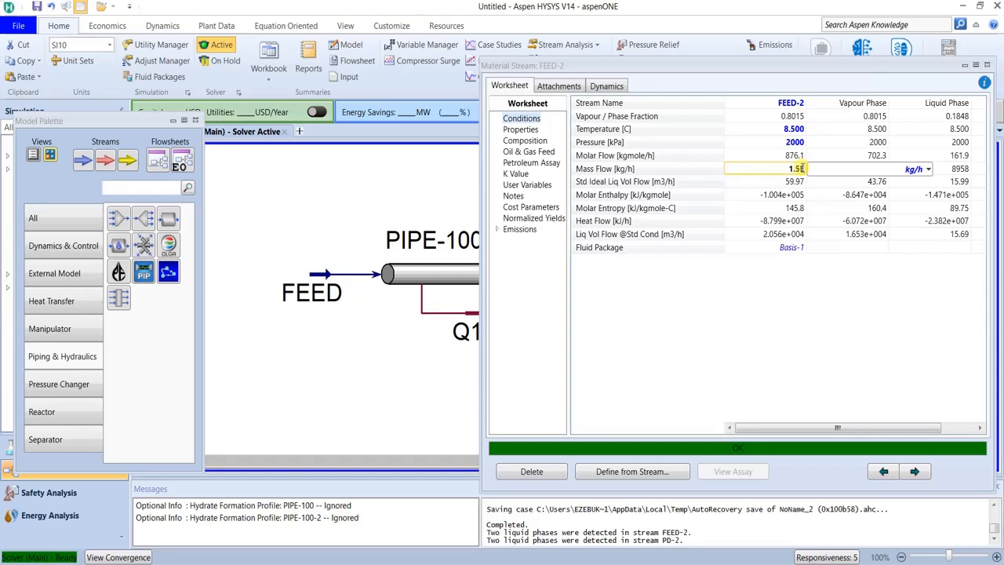
{"action": "type", "text": "5"}
{"action": "key", "text": "Return"}
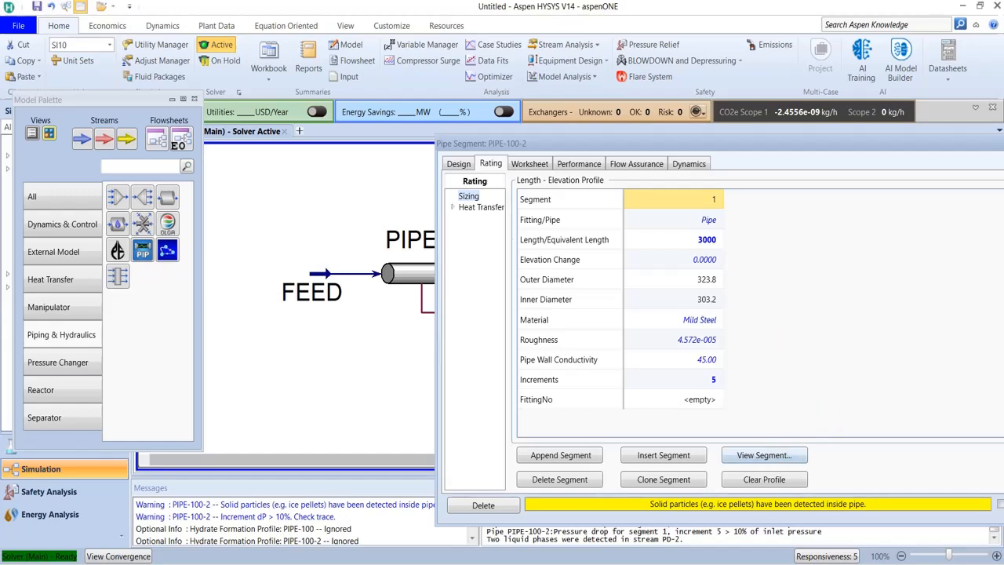
Check PIPE-100-2's sizing and pipe schedule parameters in the YOUTUBE EROSION ANALYSIS MODEL case.
{"action": "mouse_move", "coordinate": [721, 563]}
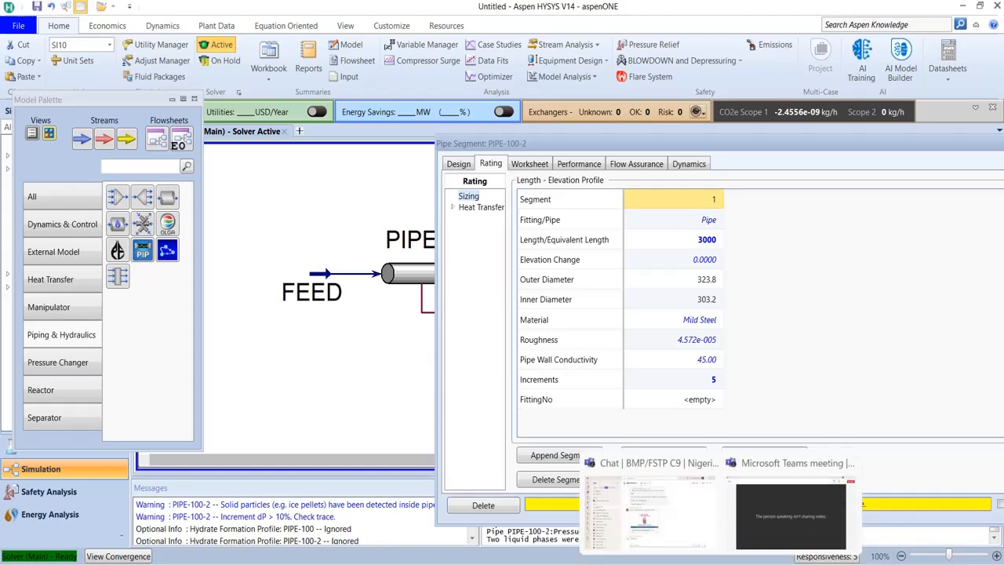
{"action": "mouse_move", "coordinate": [615, 563]}
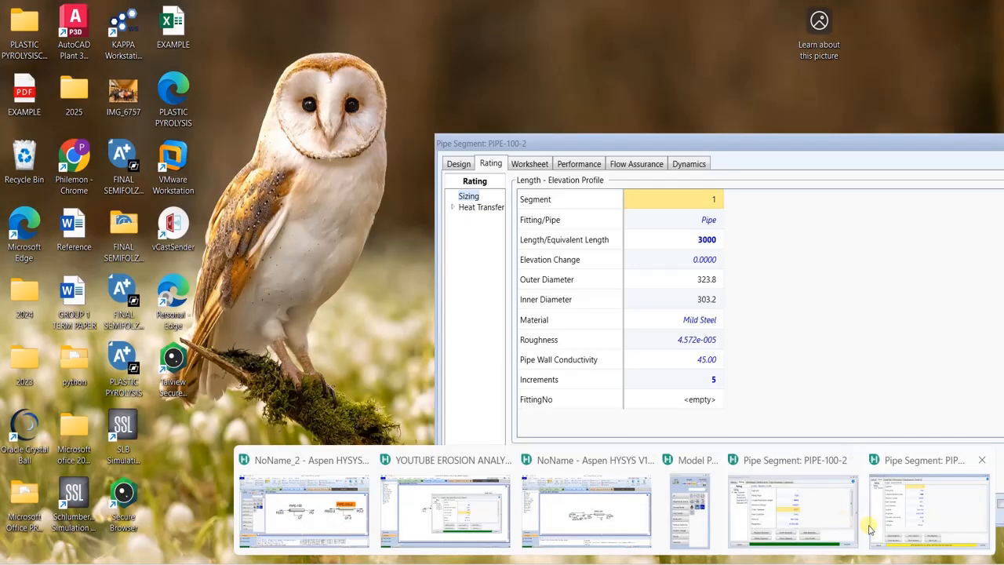
{"action": "mouse_move", "coordinate": [806, 527]}
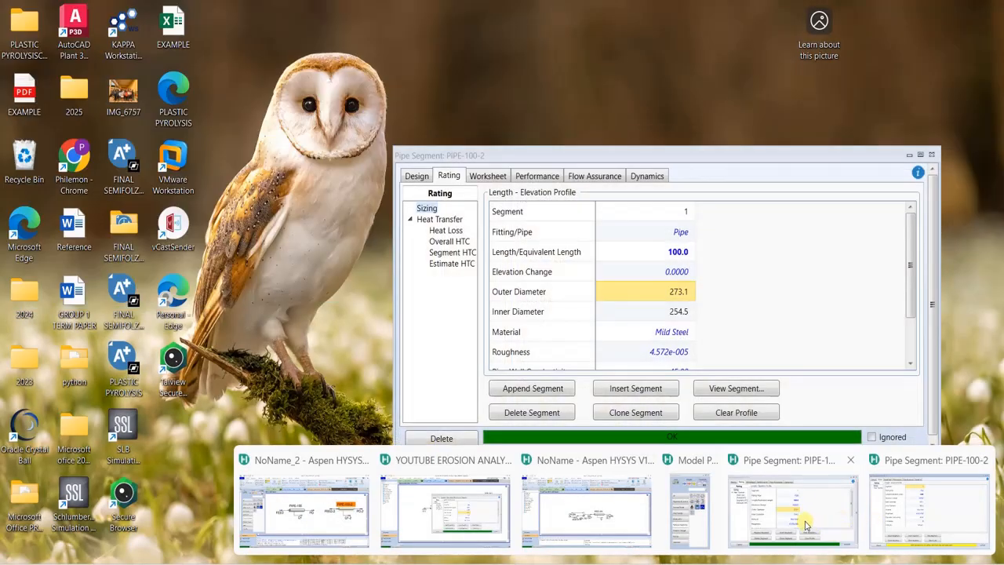
{"action": "left_click", "coordinate": [806, 524]}
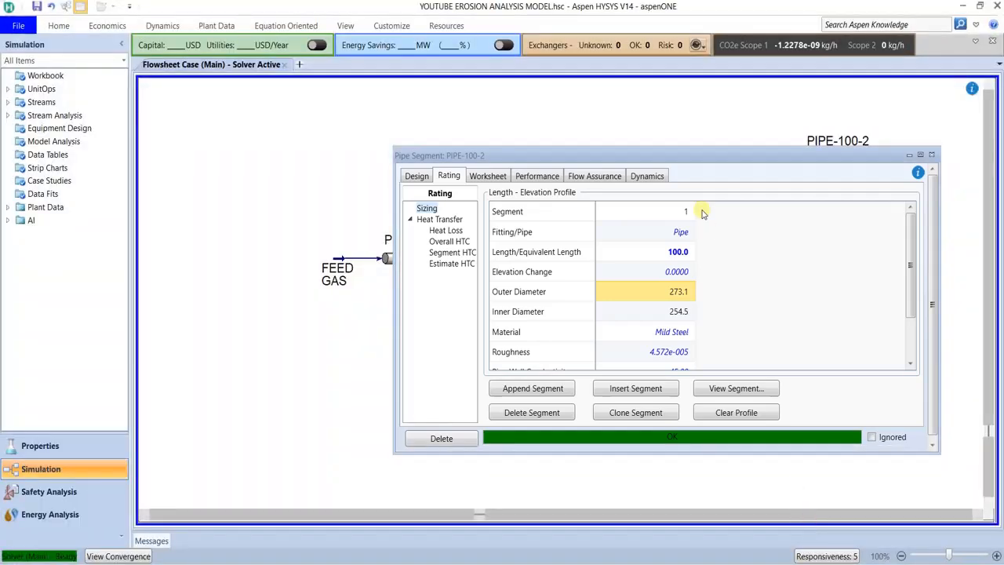
{"action": "left_click_drag", "start_coordinate": [759, 157], "coordinate": [729, 128]}
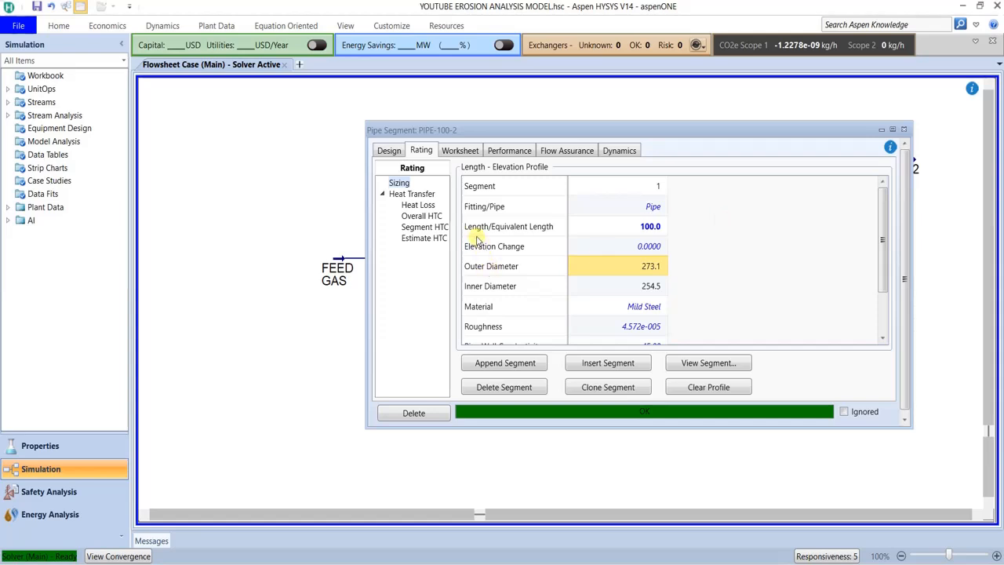
{"action": "double_click", "coordinate": [651, 268]}
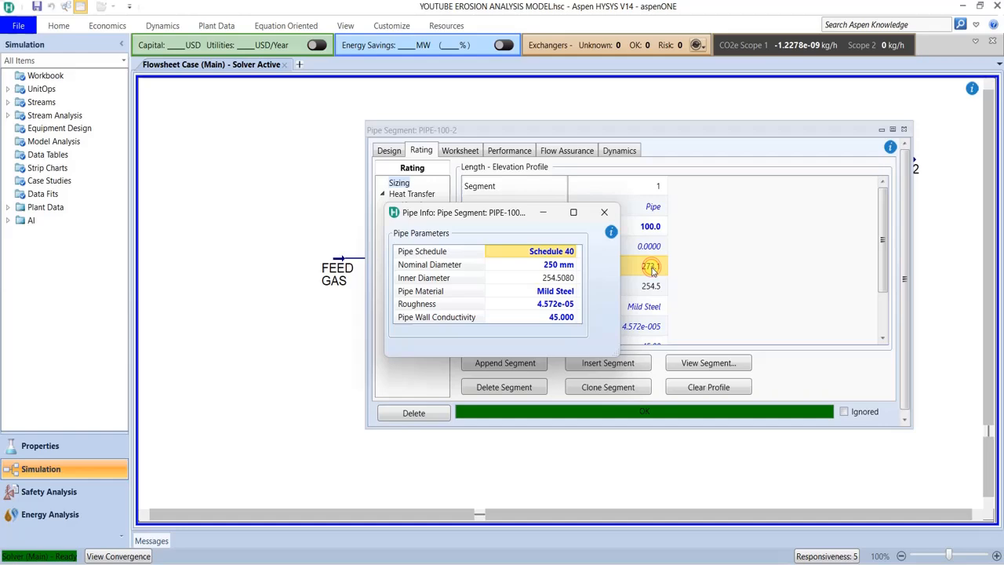
{"action": "left_click", "coordinate": [605, 212]}
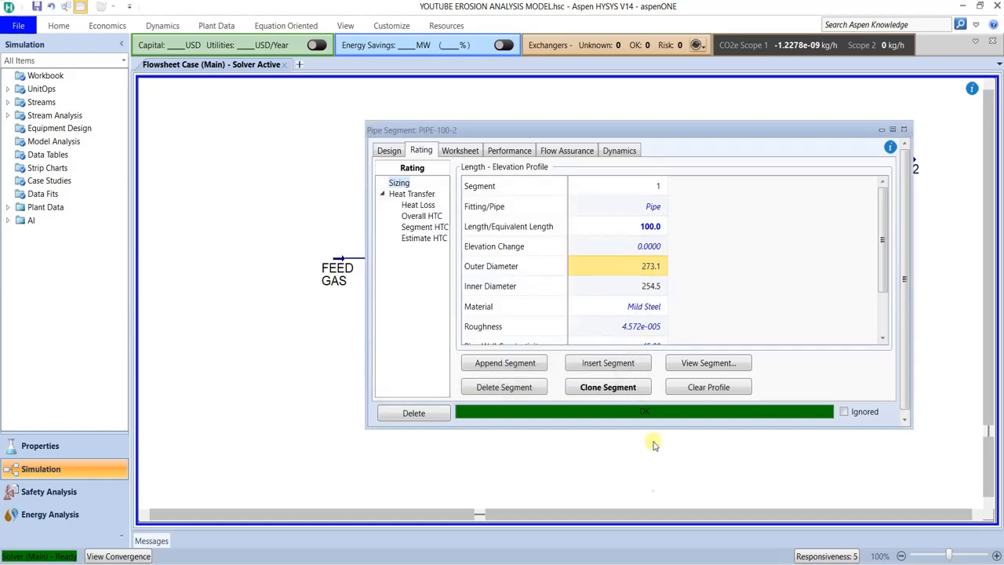
In the untitled case, set PIPE-100-2's segment length to 100 m and its nominal diameter to 250 mm.
{"action": "mouse_move", "coordinate": [618, 563]}
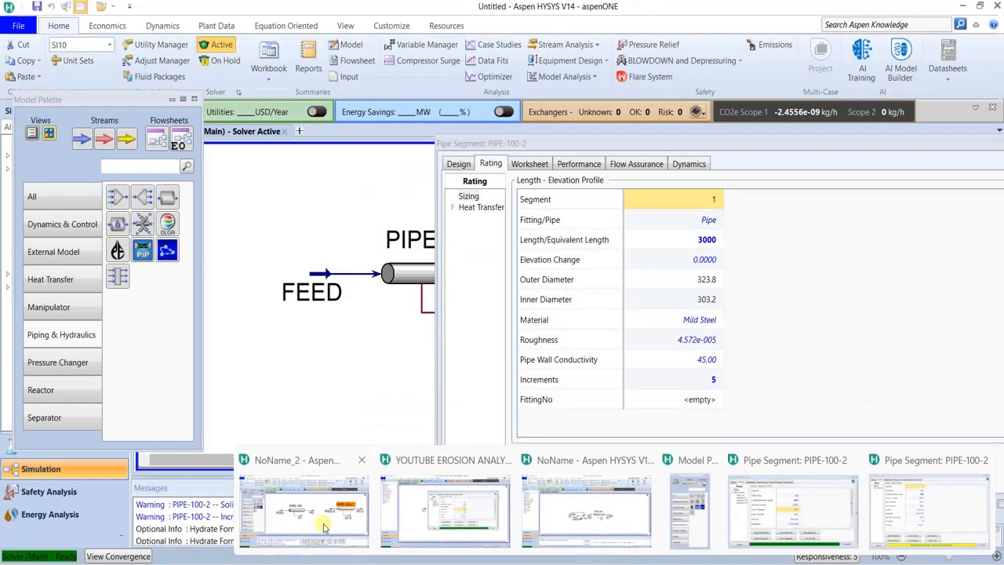
{"action": "left_click", "coordinate": [710, 240]}
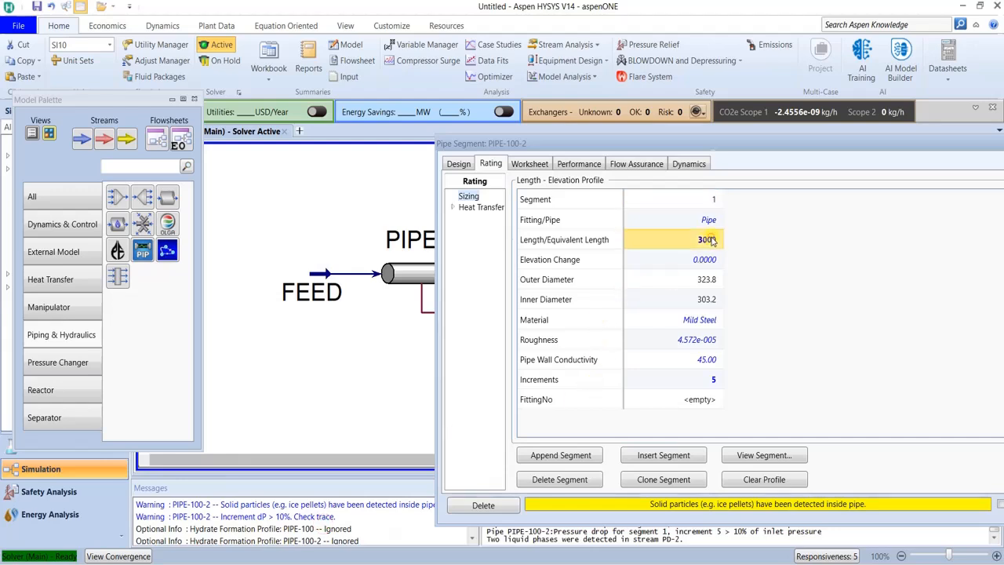
{"action": "type", "text": "10"}
{"action": "key", "text": "Return"}
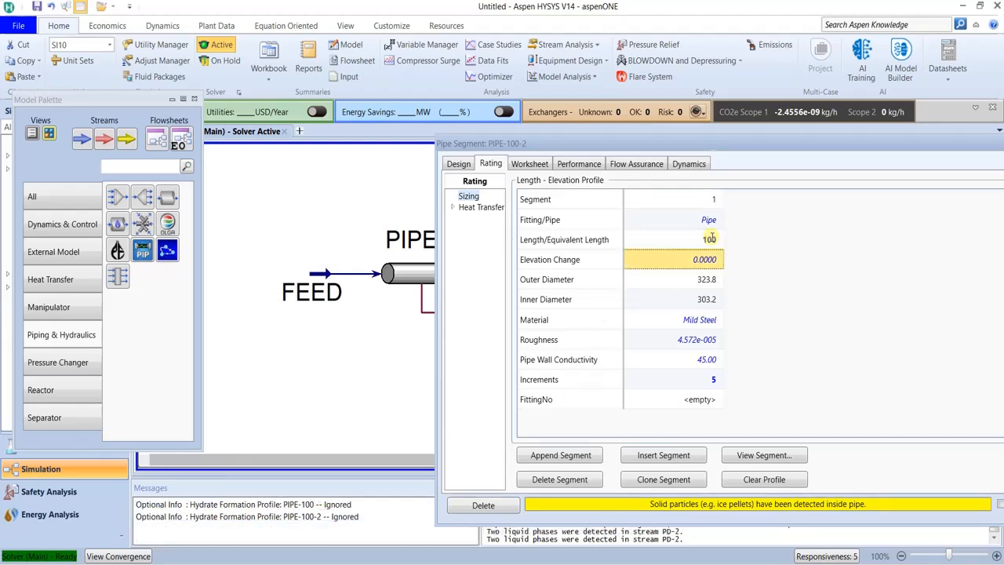
{"action": "double_click", "coordinate": [710, 282]}
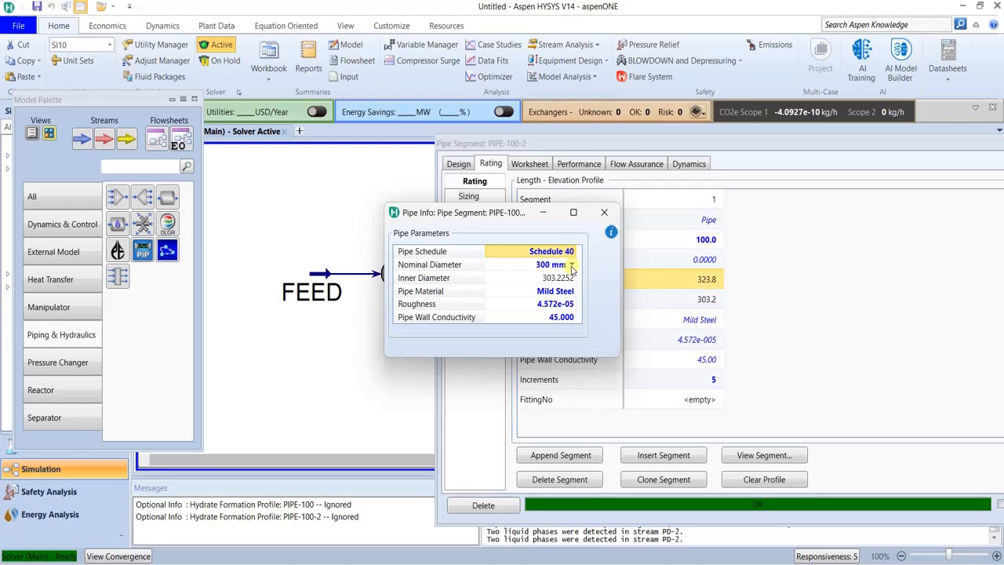
{"action": "left_click", "coordinate": [572, 267]}
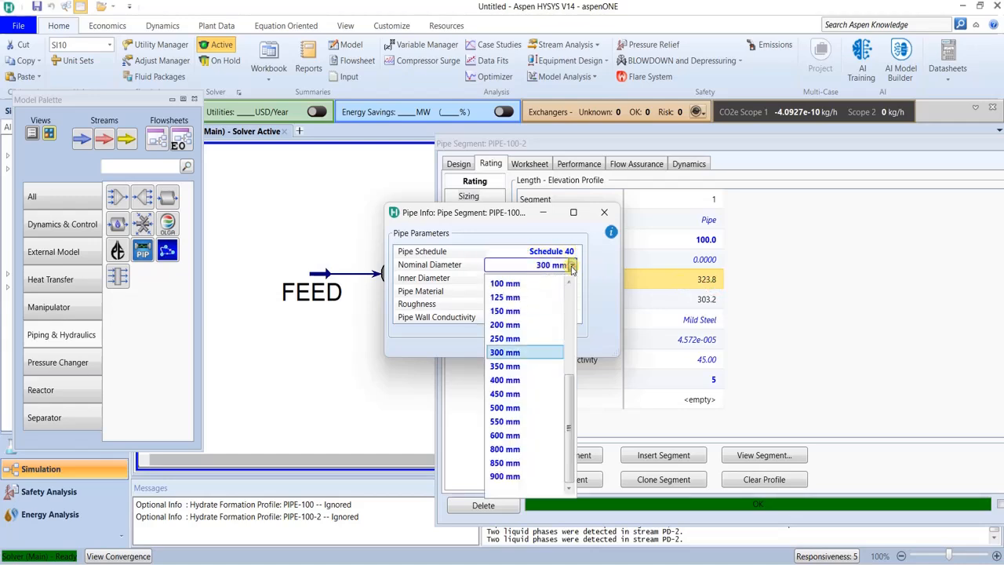
{"action": "left_click", "coordinate": [540, 340]}
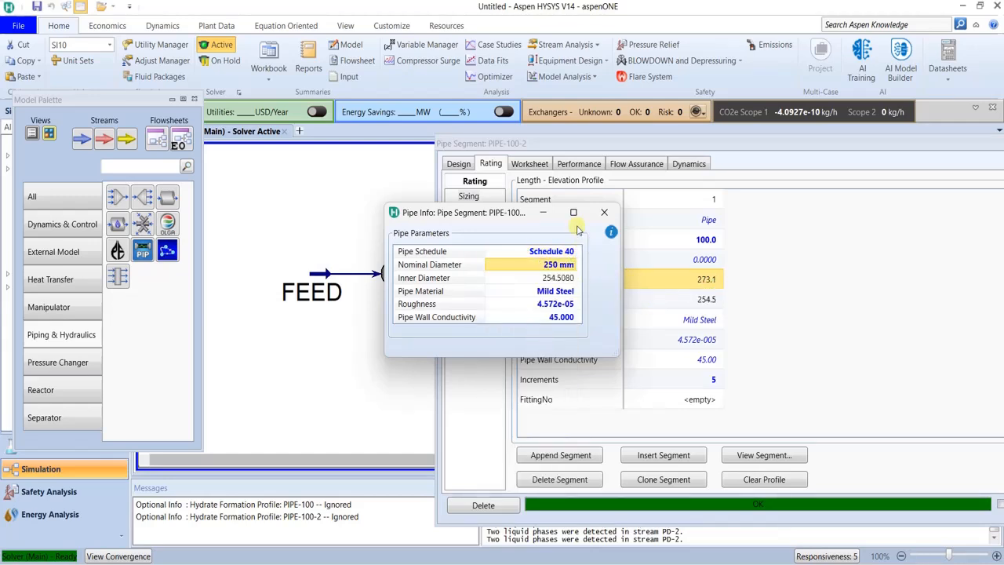
{"action": "left_click", "coordinate": [604, 212]}
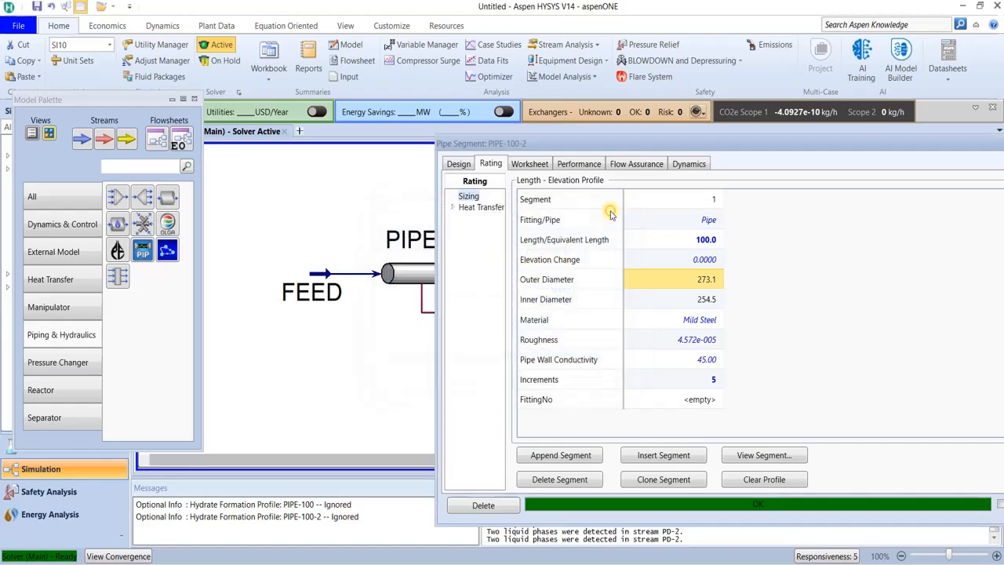
Open PIPE-100's sizing details and set its nominal diameter to 250 mm in the pipe parameters.
{"action": "double_click", "coordinate": [408, 274]}
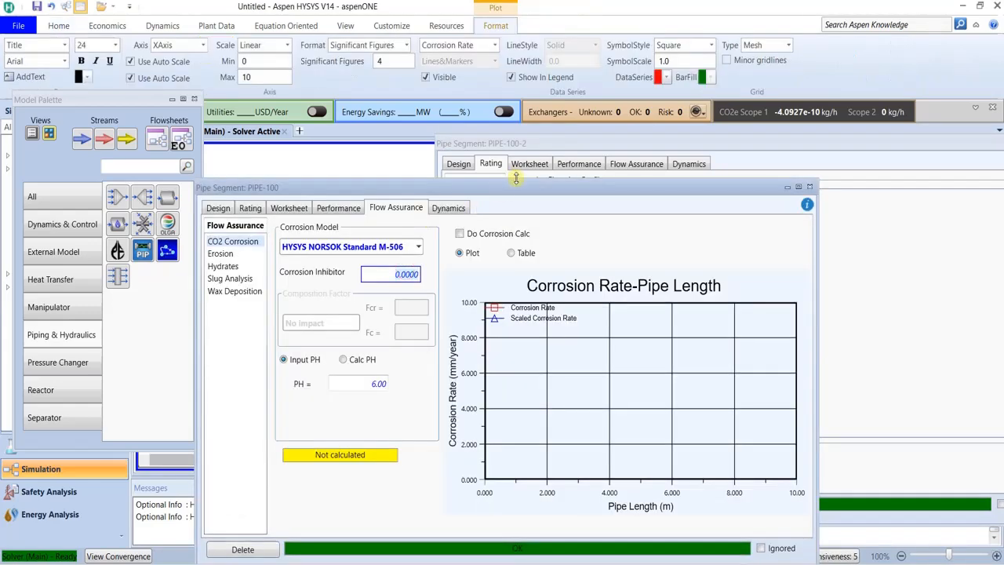
{"action": "left_click_drag", "start_coordinate": [517, 193], "coordinate": [346, 100]}
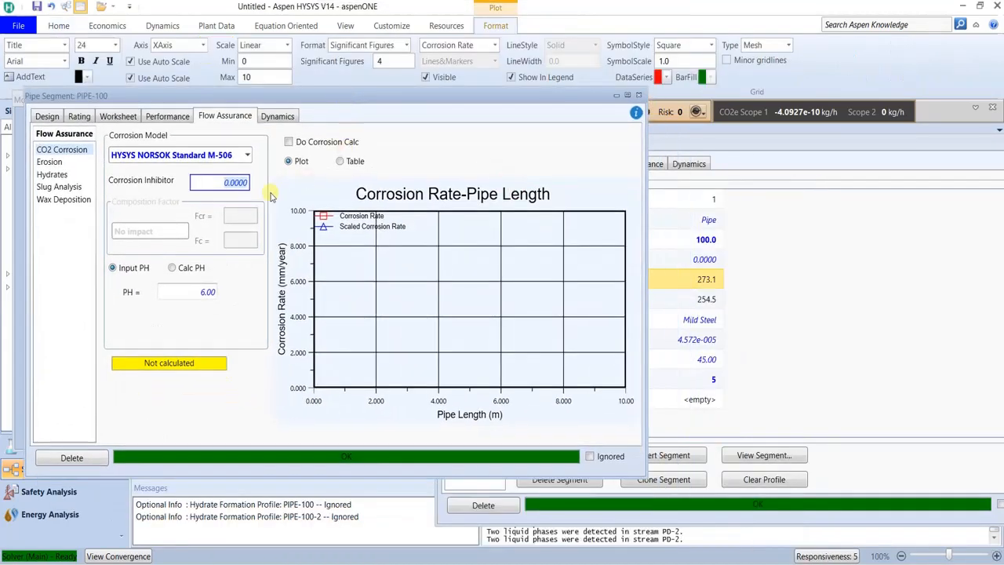
{"action": "left_click", "coordinate": [80, 116]}
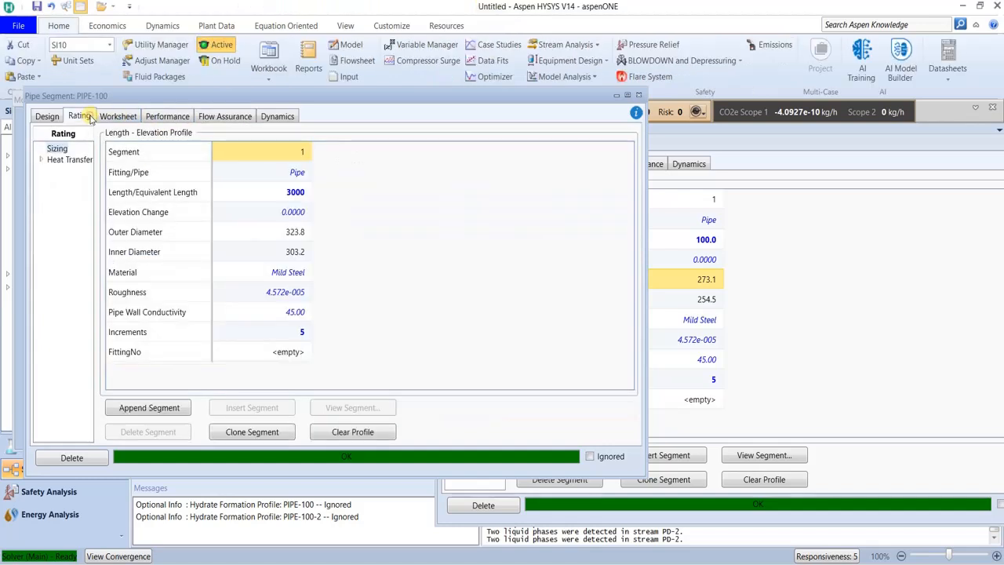
{"action": "double_click", "coordinate": [297, 239]}
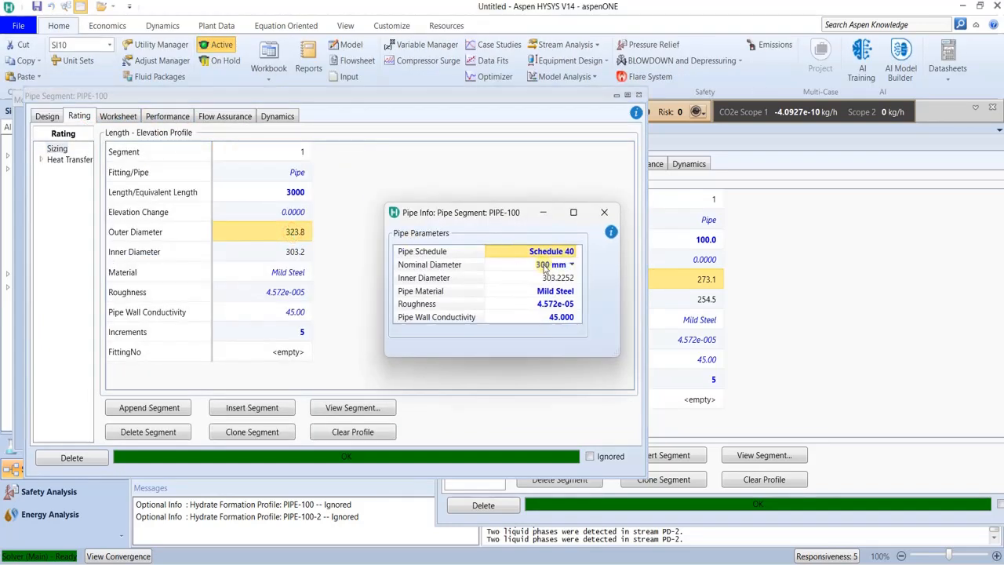
{"action": "left_click", "coordinate": [571, 267]}
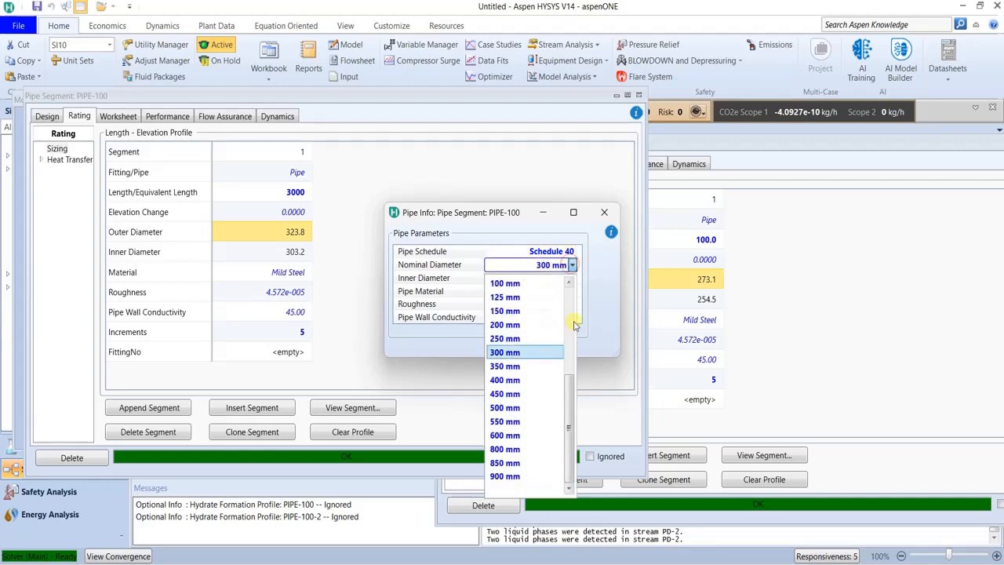
{"action": "left_click", "coordinate": [539, 339]}
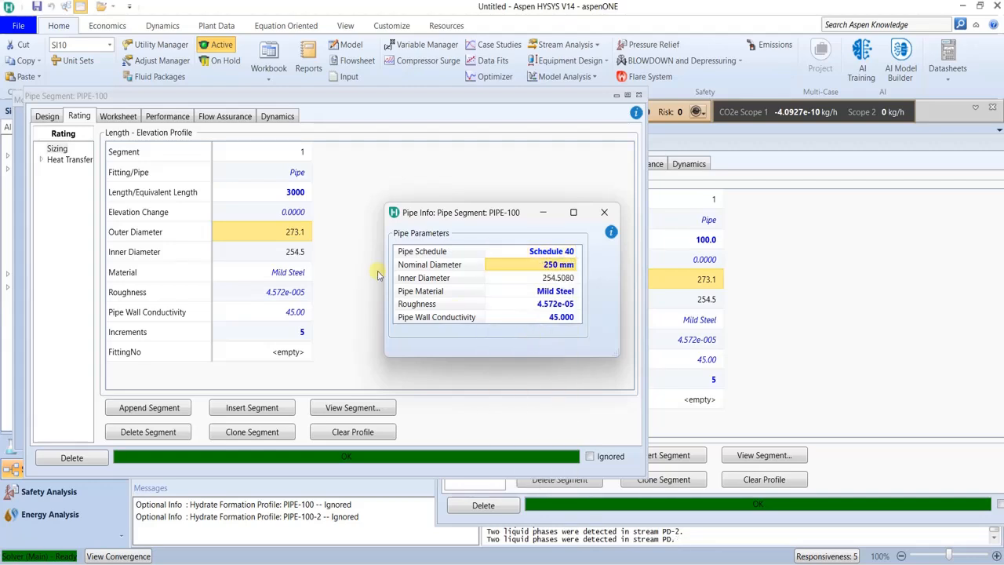
{"action": "left_click", "coordinate": [609, 215]}
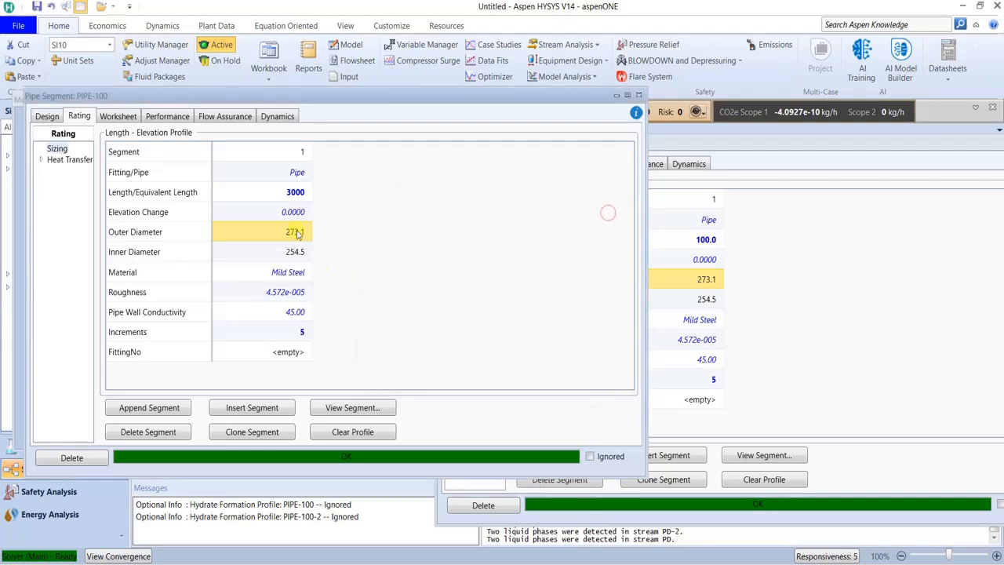
Set PIPE-100's segment length to 100 m and bring PIPE-100-2's sizing into view for comparison.
{"action": "left_click", "coordinate": [300, 197]}
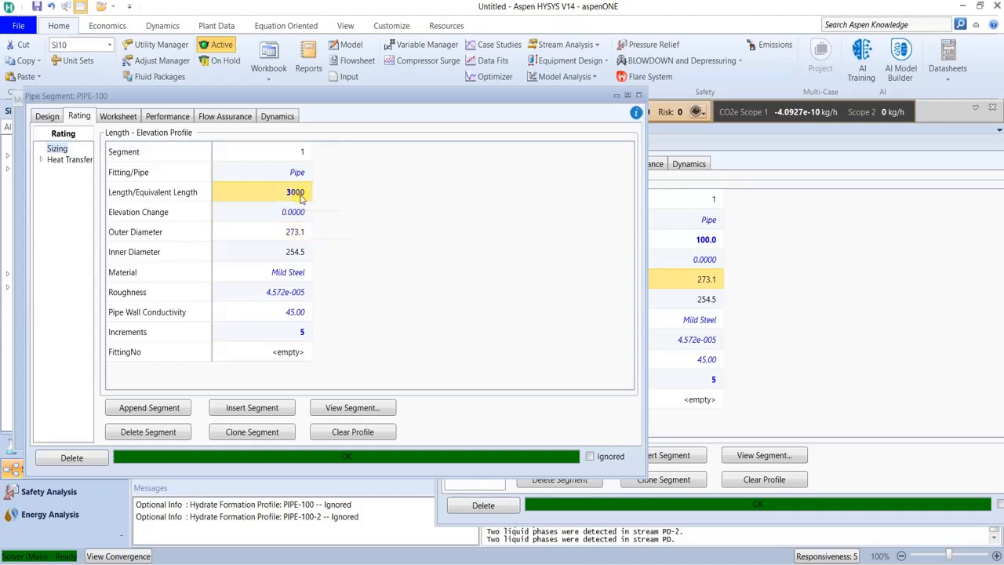
{"action": "type", "text": "10"}
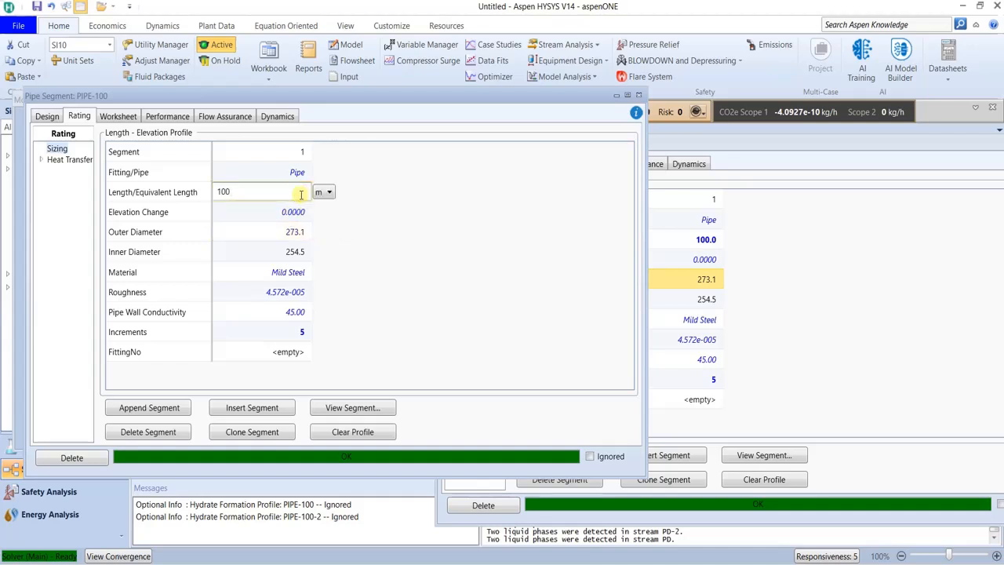
{"action": "key", "text": "Return"}
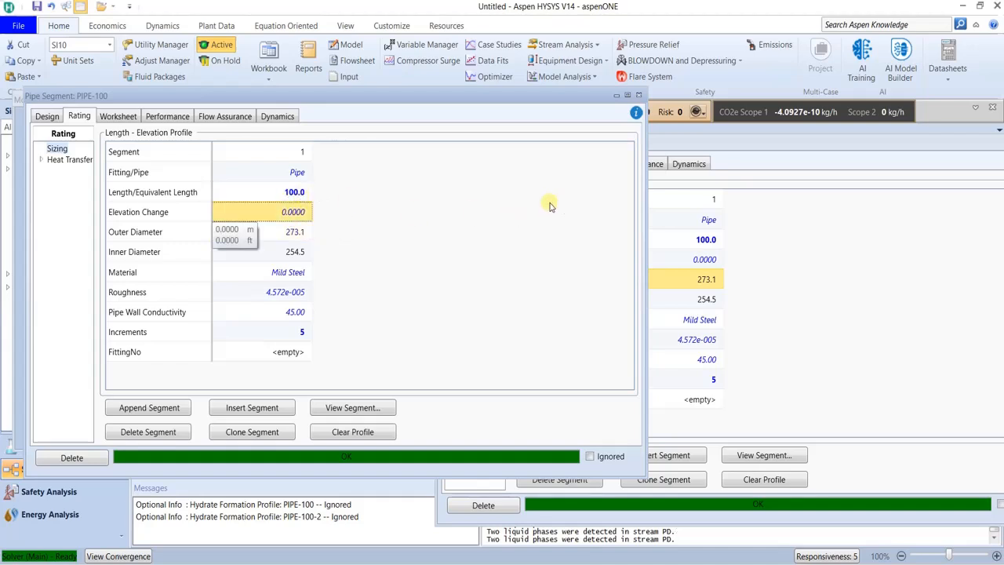
{"action": "left_click", "coordinate": [744, 151]}
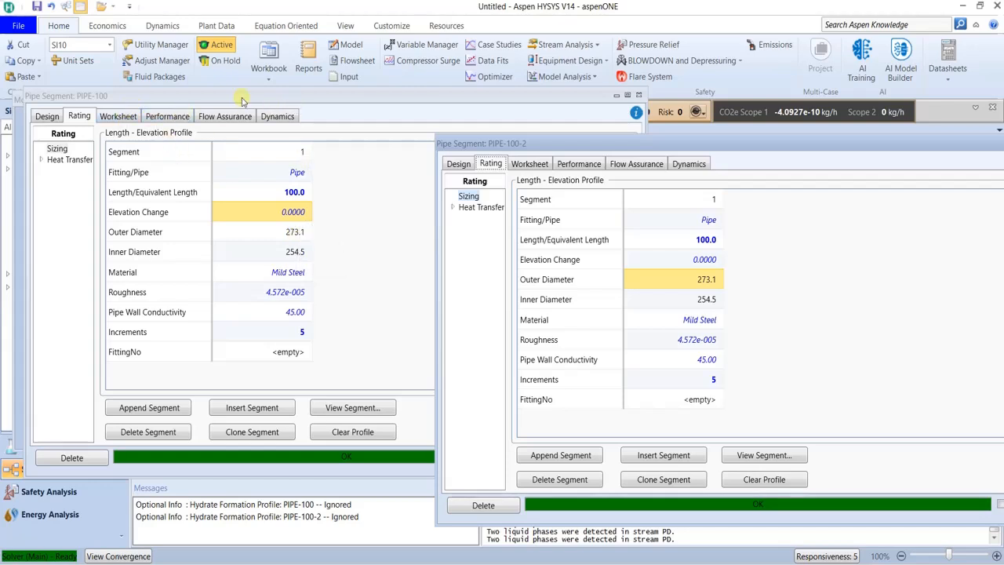
Display PIPE-100's erosion results as a plot of fluid and erosion velocity along the pipe length.
{"action": "left_click", "coordinate": [225, 116]}
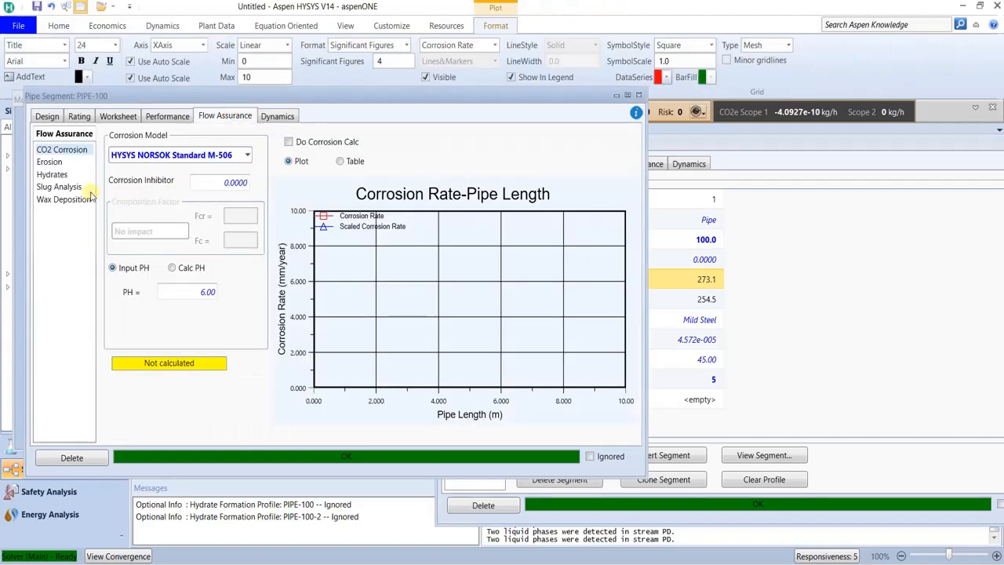
{"action": "left_click", "coordinate": [53, 163]}
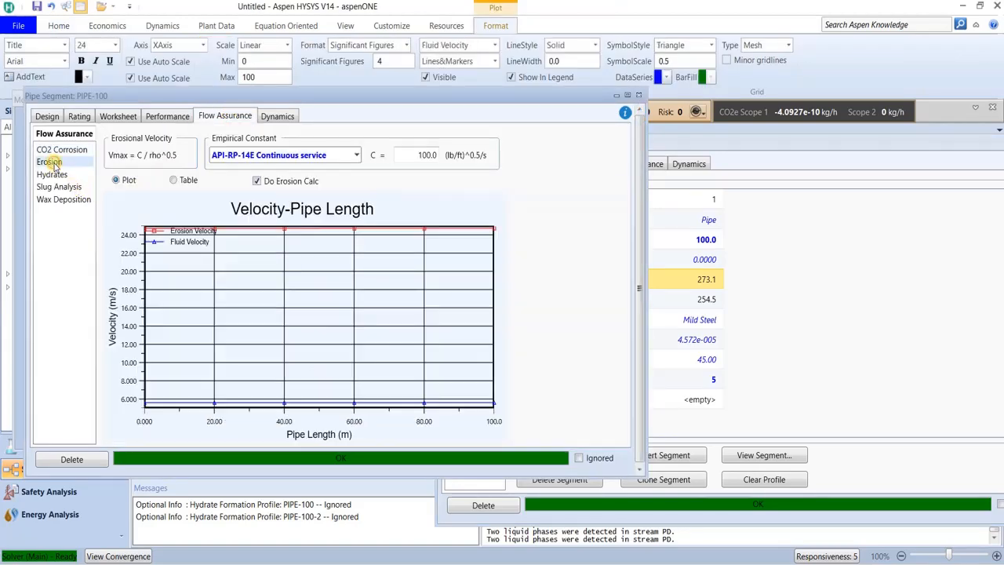
{"action": "left_click", "coordinate": [151, 242]}
Switch PIPE-100-2's erosion calculation off and on again, and show its velocity results as a plot.
{"action": "left_click", "coordinate": [906, 308]}
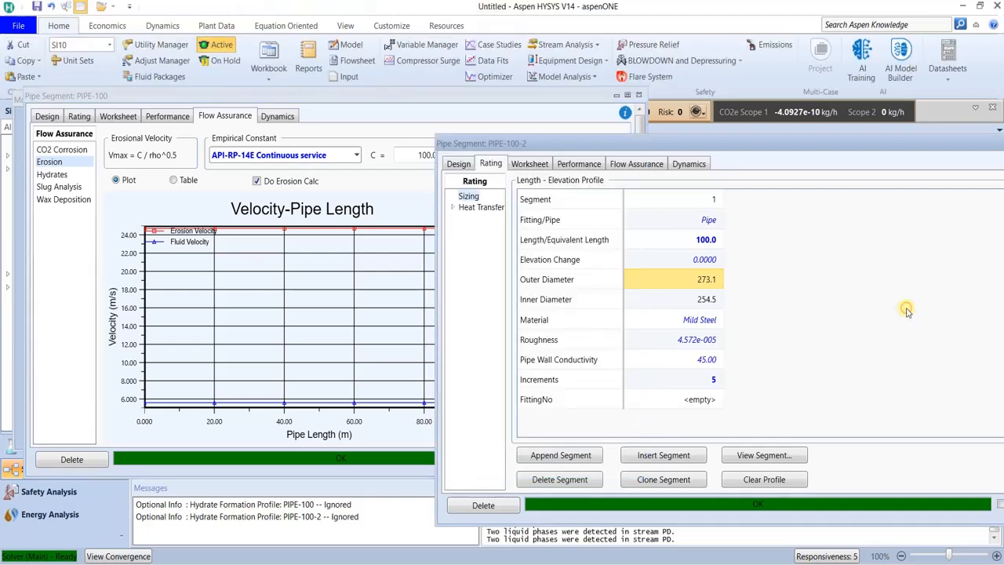
{"action": "left_click", "coordinate": [634, 162]}
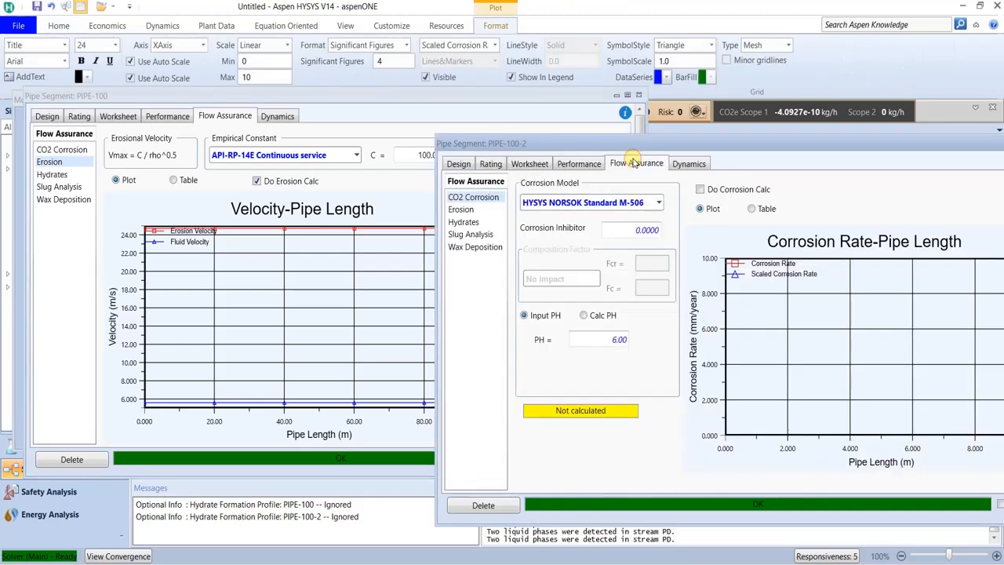
{"action": "left_click", "coordinate": [463, 222]}
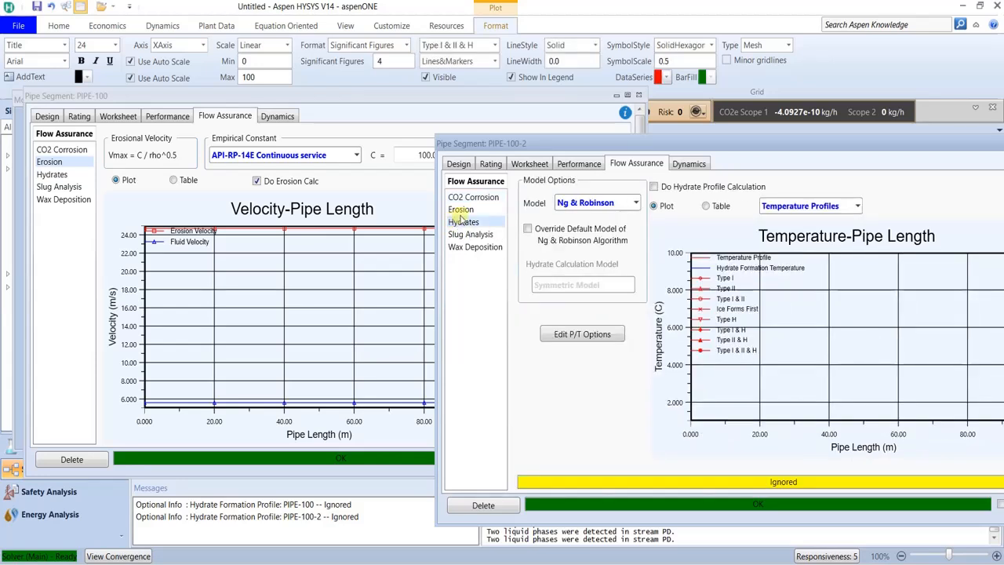
{"action": "left_click", "coordinate": [463, 211]}
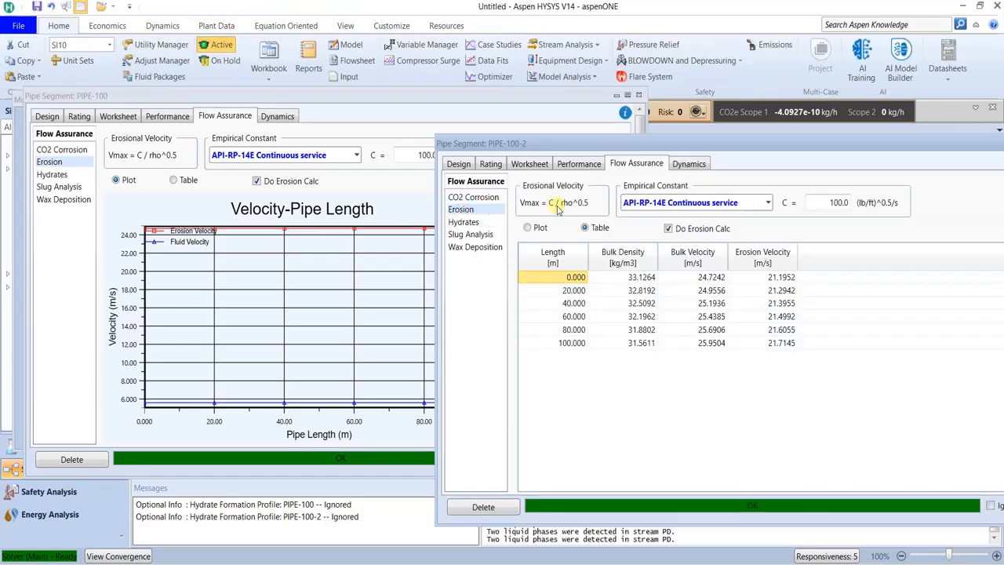
{"action": "left_click", "coordinate": [669, 230]}
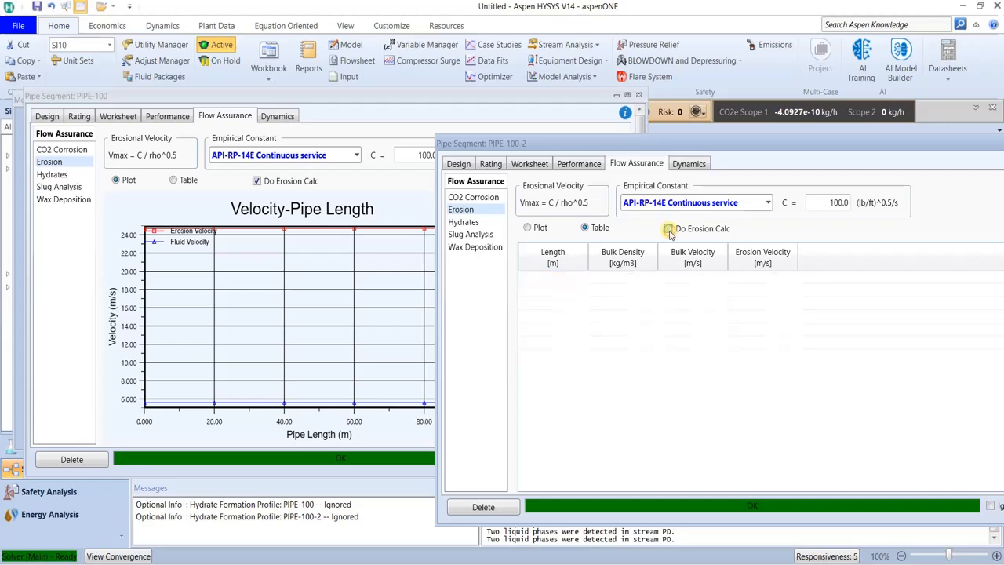
{"action": "left_click_drag", "start_coordinate": [806, 144], "coordinate": [767, 130]}
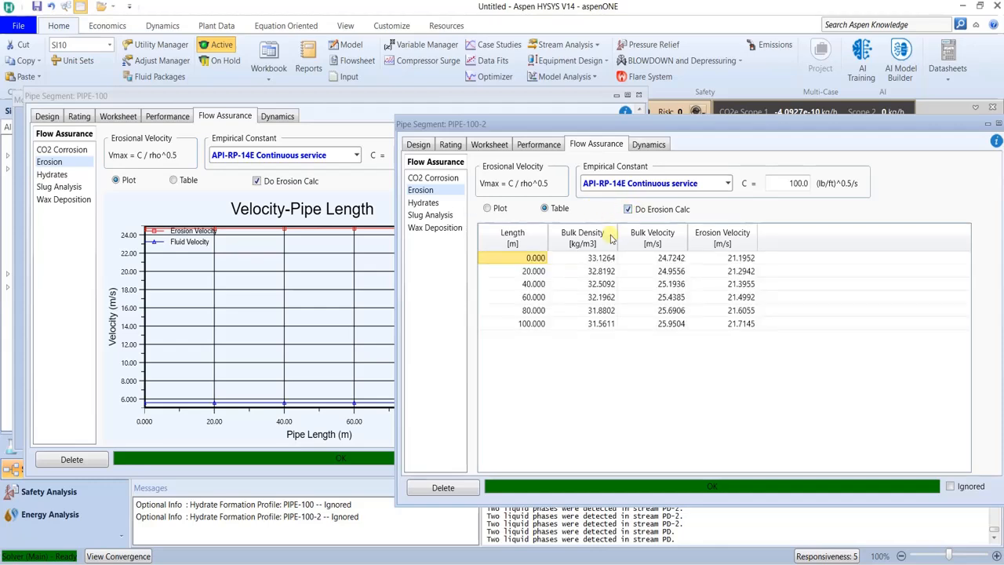
{"action": "left_click", "coordinate": [487, 209]}
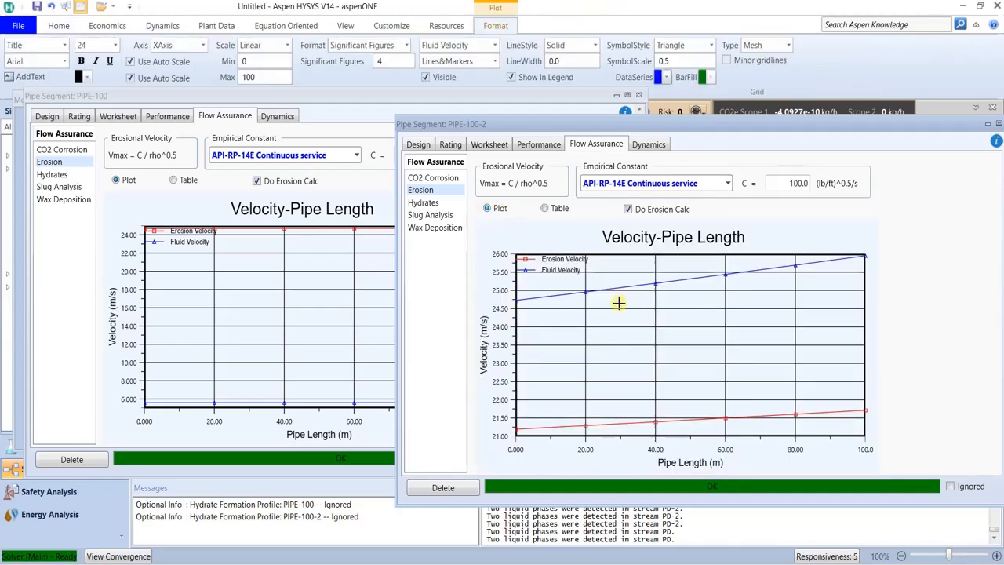
Arrange the PIPE-100 and PIPE-100-2 windows side by side to compare their velocity plots.
{"action": "left_click", "coordinate": [553, 100]}
{"action": "left_click", "coordinate": [738, 131]}
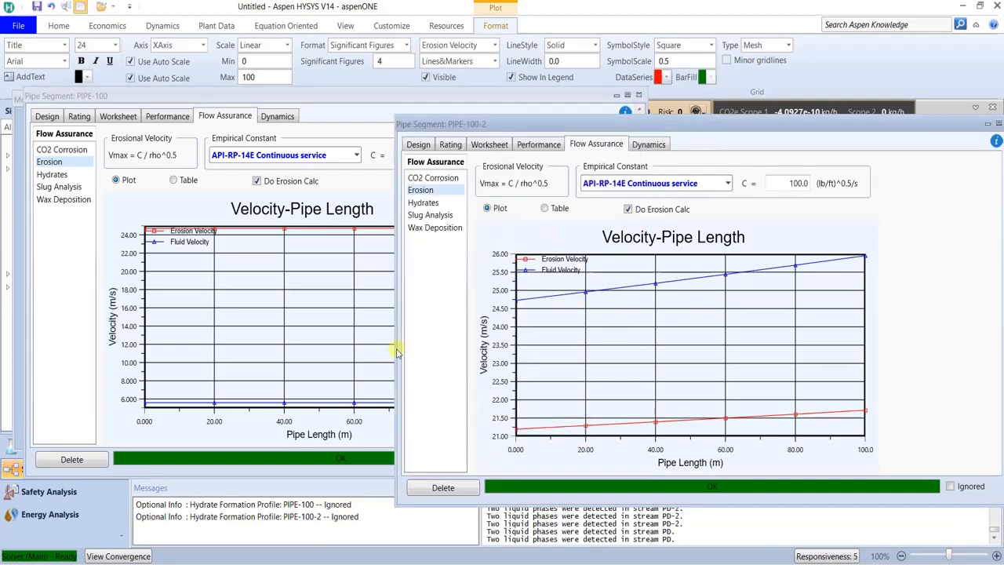
{"action": "left_click_drag", "start_coordinate": [396, 353], "coordinate": [540, 314]}
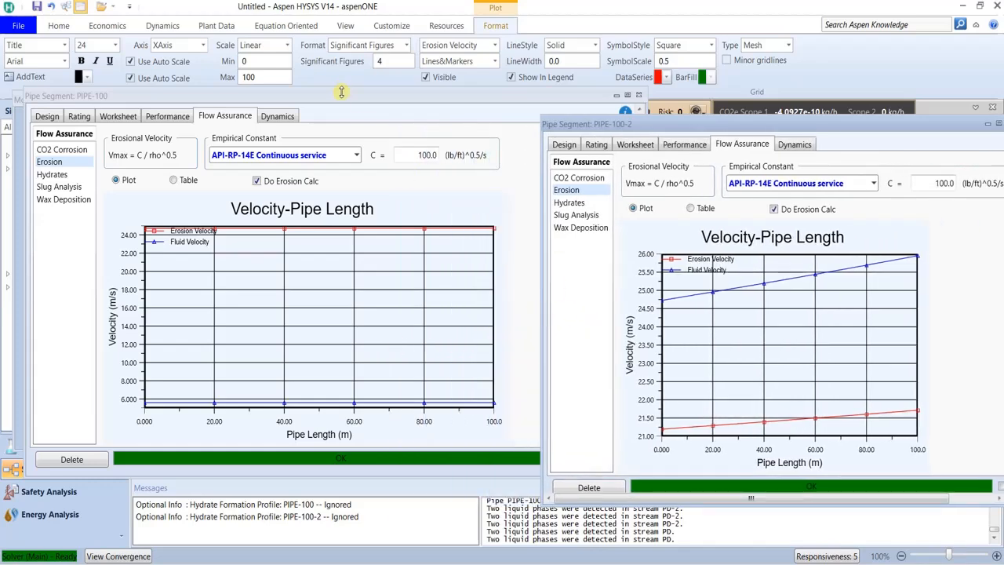
{"action": "left_click_drag", "start_coordinate": [341, 92], "coordinate": [228, 29]}
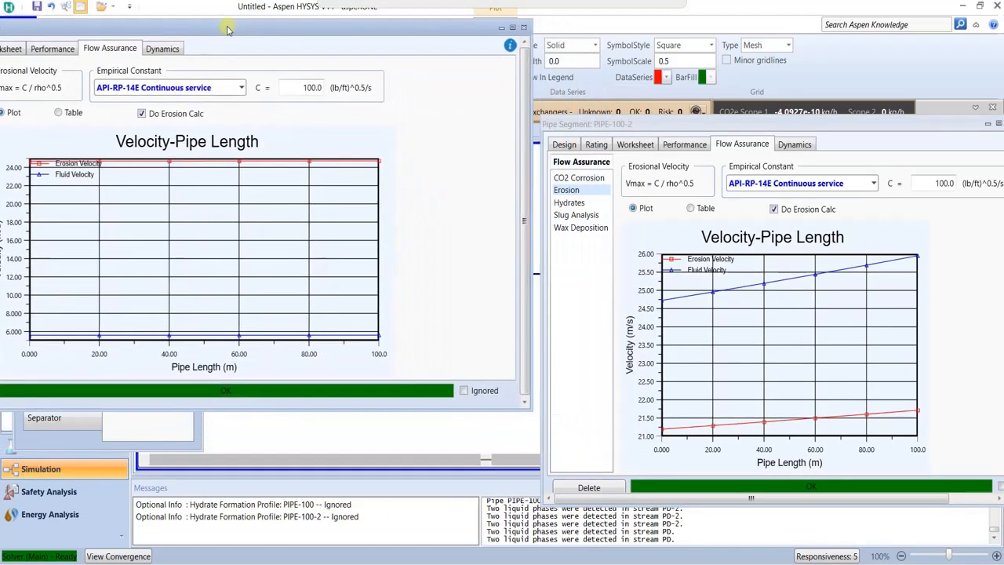
{"action": "left_click_drag", "start_coordinate": [646, 125], "coordinate": [582, 60]}
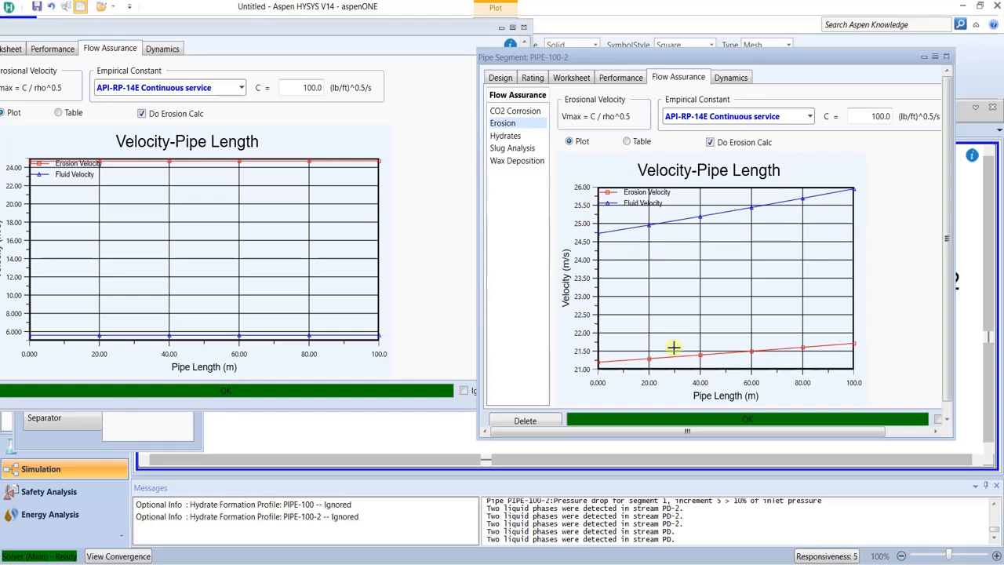
Display PIPE-100-2's erosion results as a table and compare bulk velocity with erosion velocity along the pipe.
{"action": "left_click", "coordinate": [627, 144]}
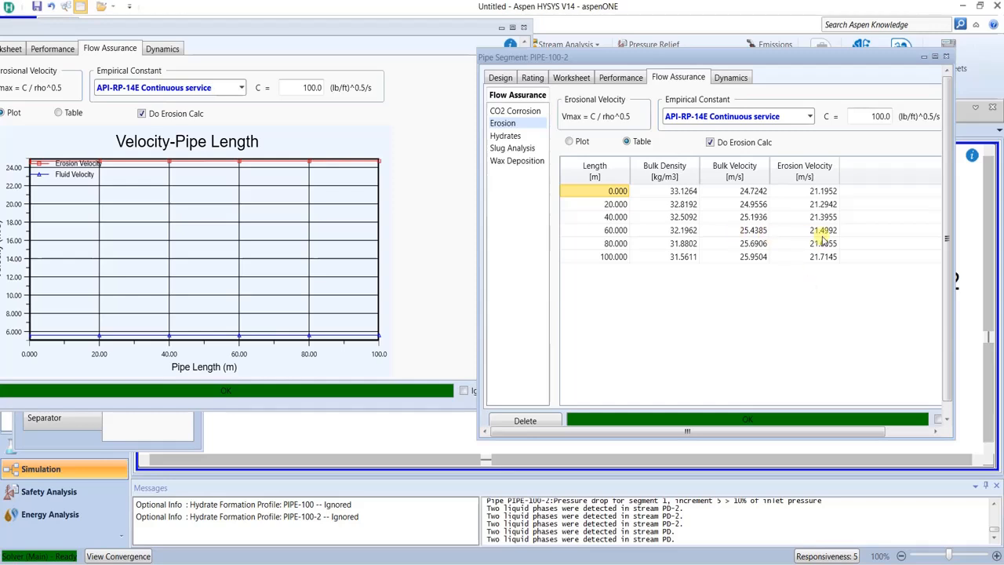
{"action": "mouse_move", "coordinate": [824, 241]}
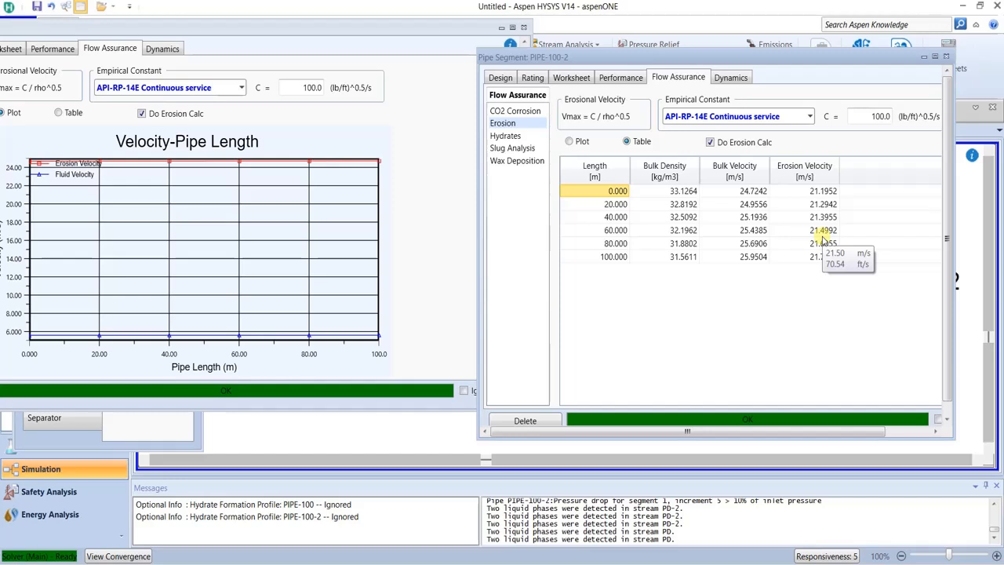
{"action": "mouse_move", "coordinate": [713, 191]}
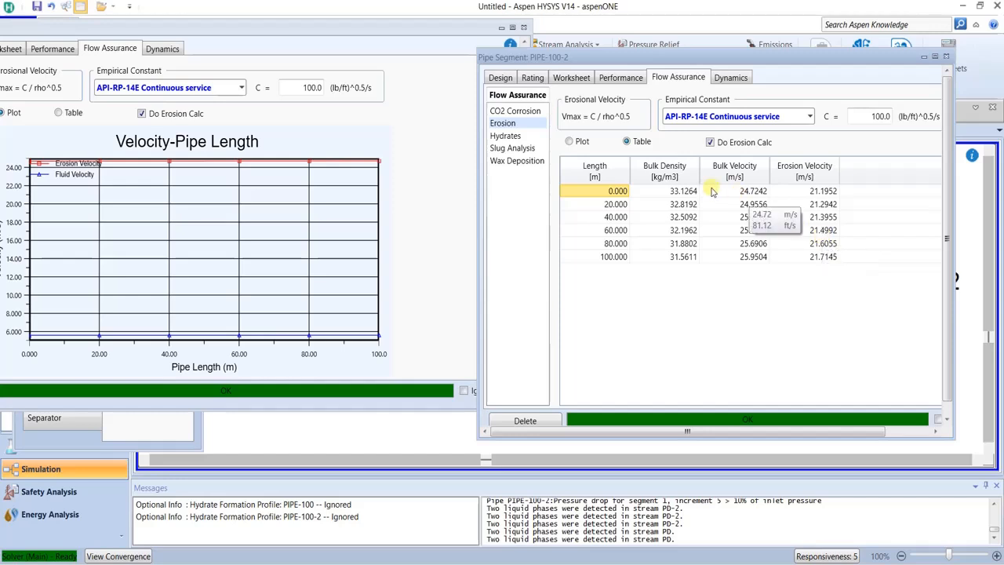
Review PIPE-100-2's connections, stream conditions and erosion results, and close its window.
{"action": "left_click", "coordinate": [501, 77]}
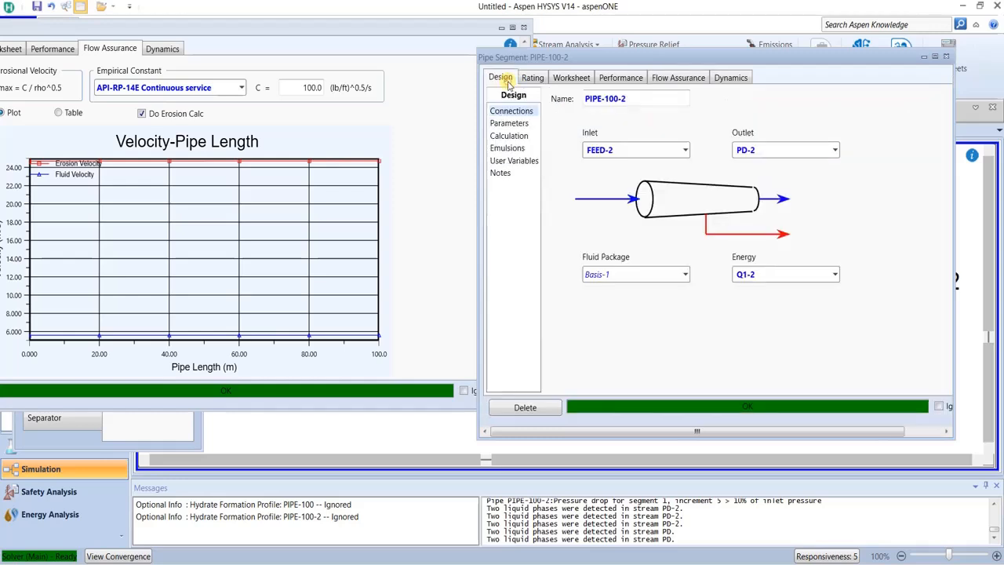
{"action": "left_click", "coordinate": [574, 78]}
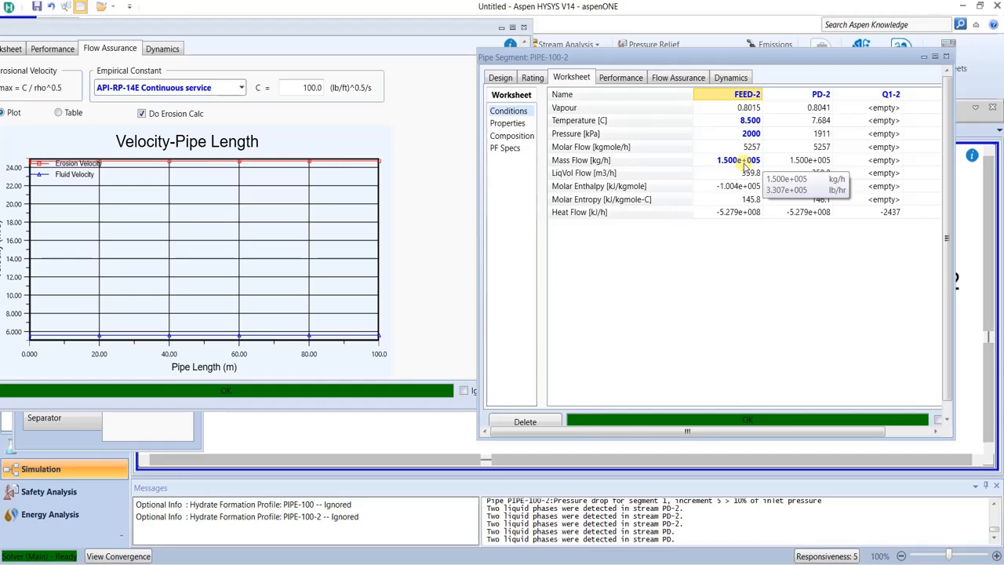
{"action": "left_click", "coordinate": [680, 79]}
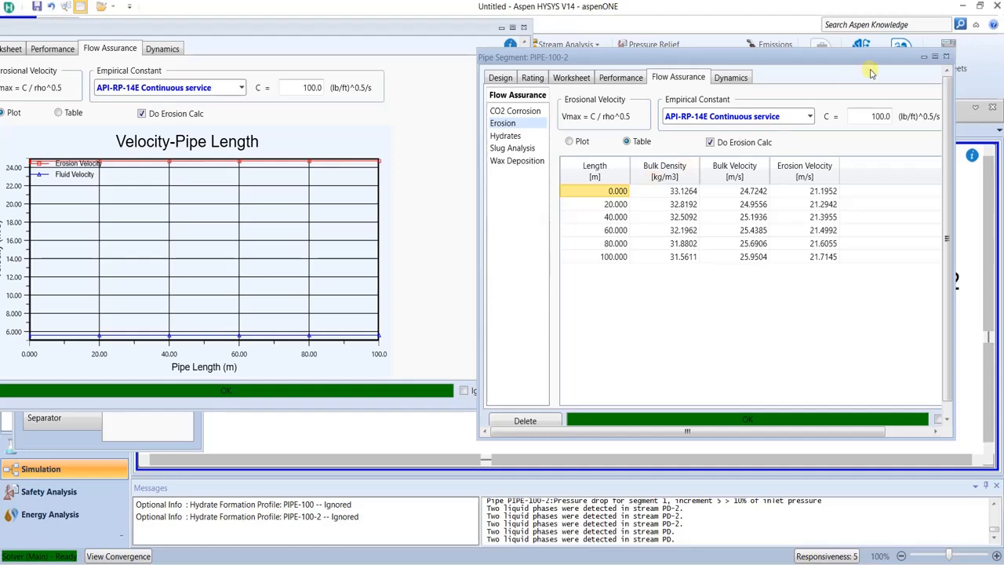
{"action": "left_click", "coordinate": [946, 57]}
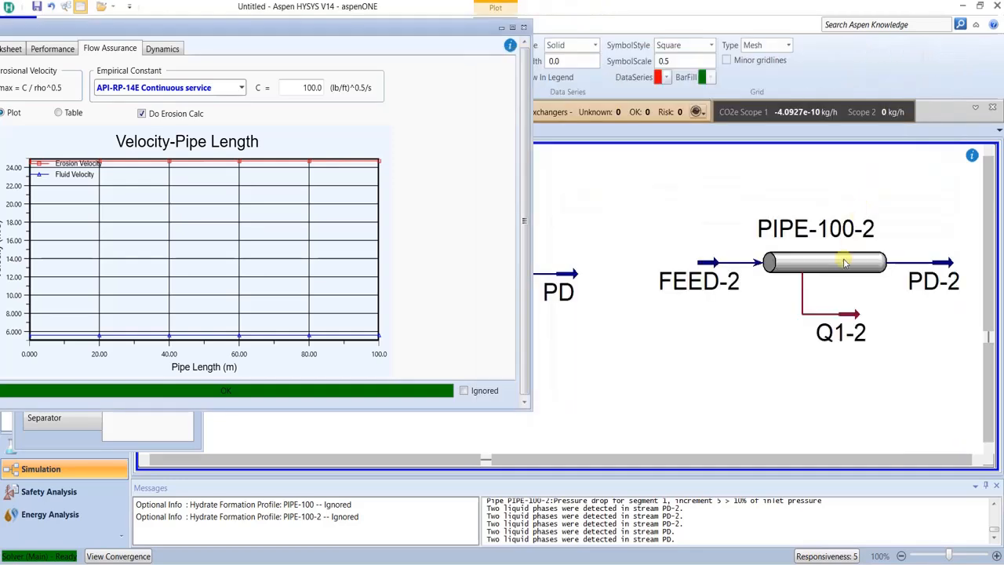